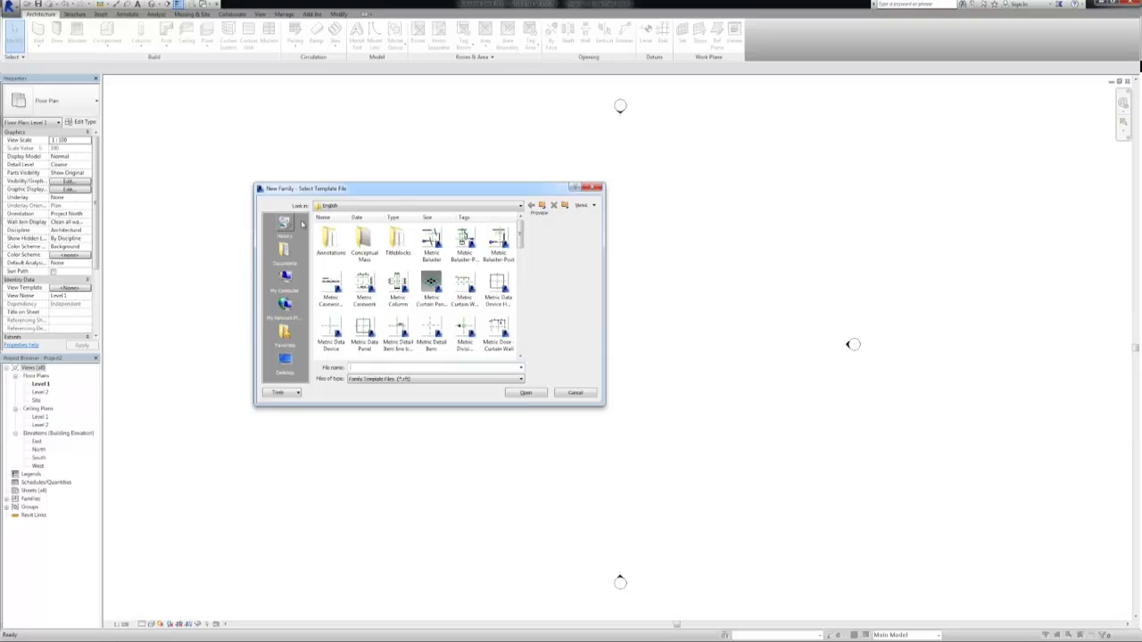
Show the family templates in the Details view and create a new family from the Metric Furniture template
drag(603, 404, 681, 520)
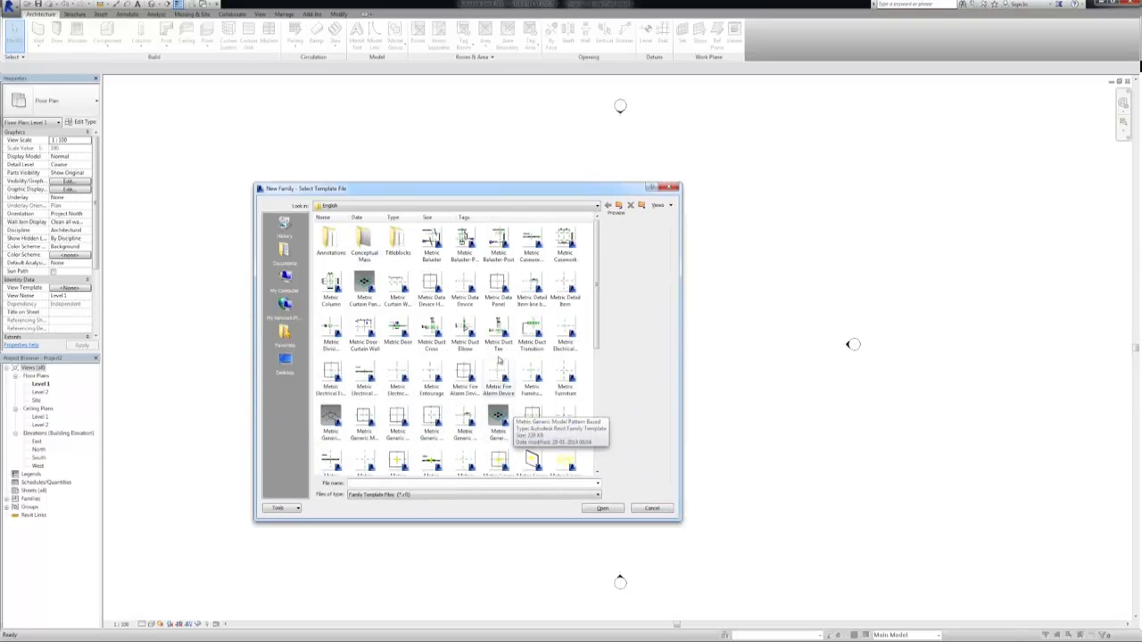
drag(595, 257, 596, 323)
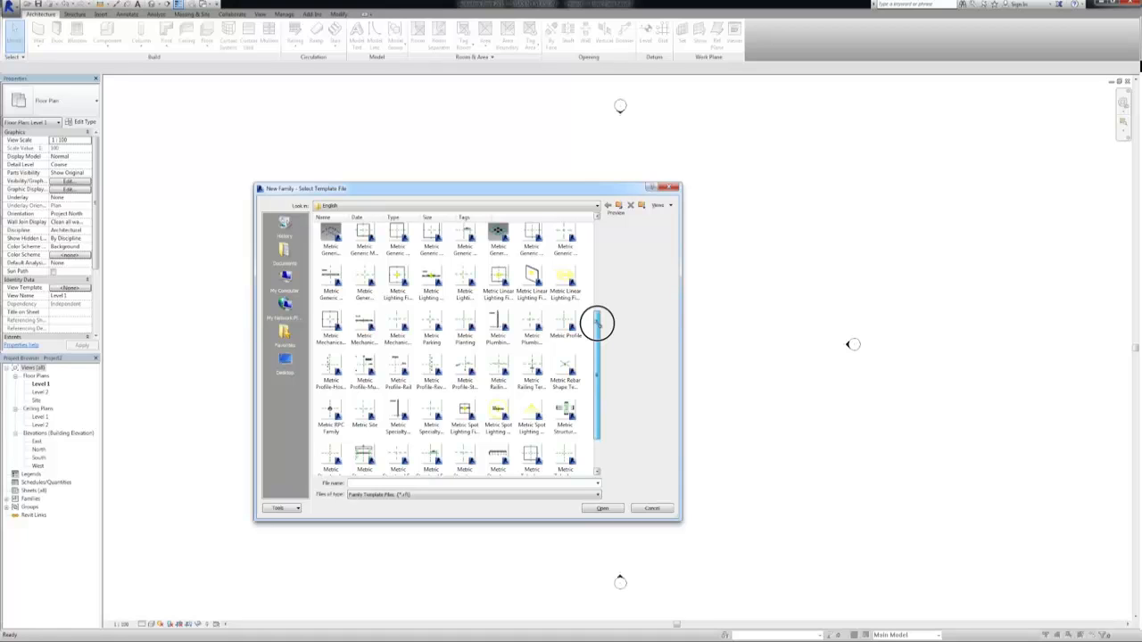
drag(596, 323, 610, 288)
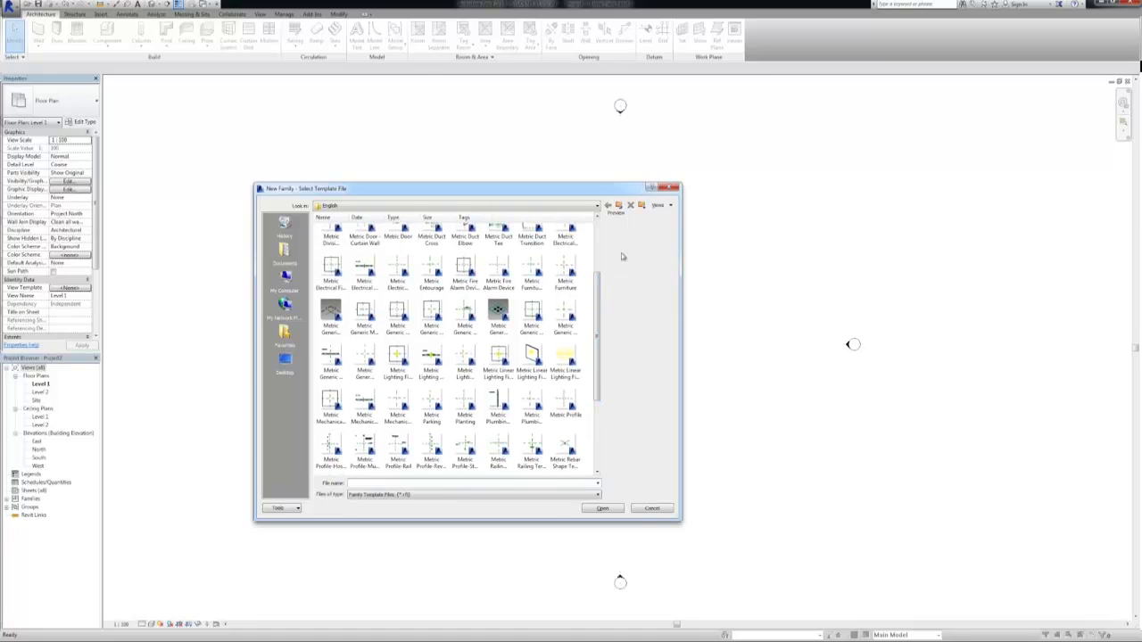
click(662, 205)
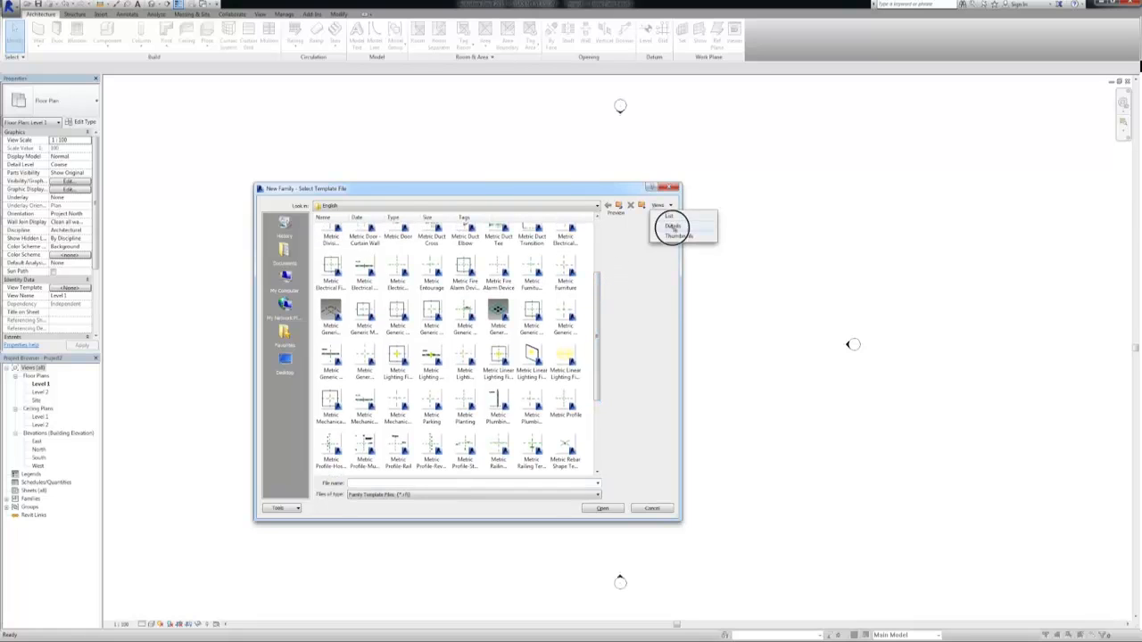
click(672, 226)
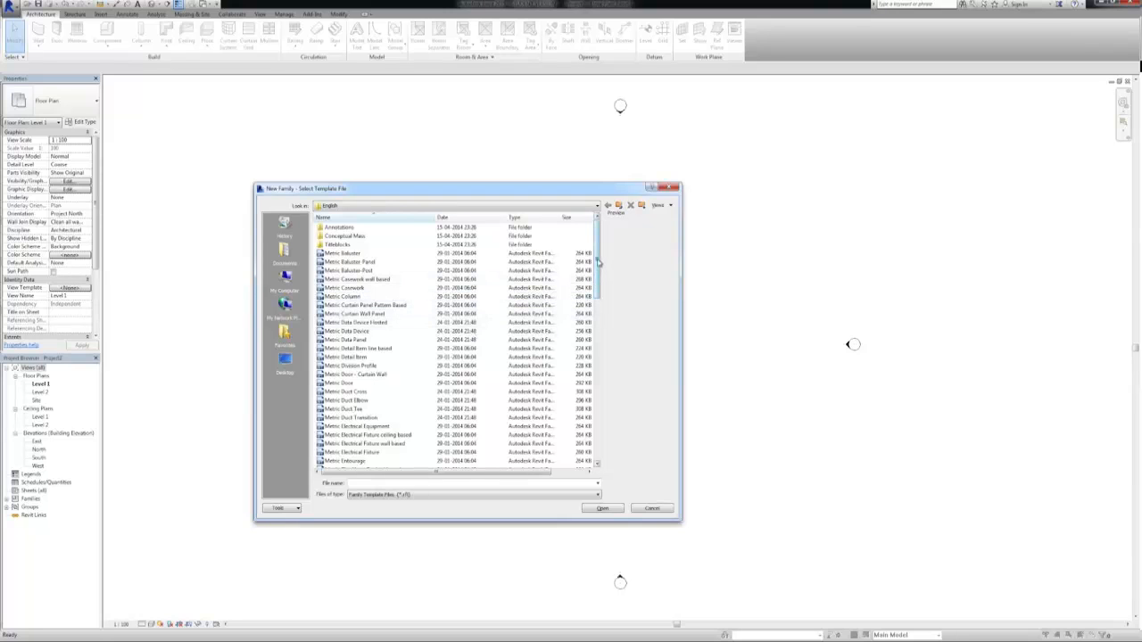
drag(599, 262, 591, 292)
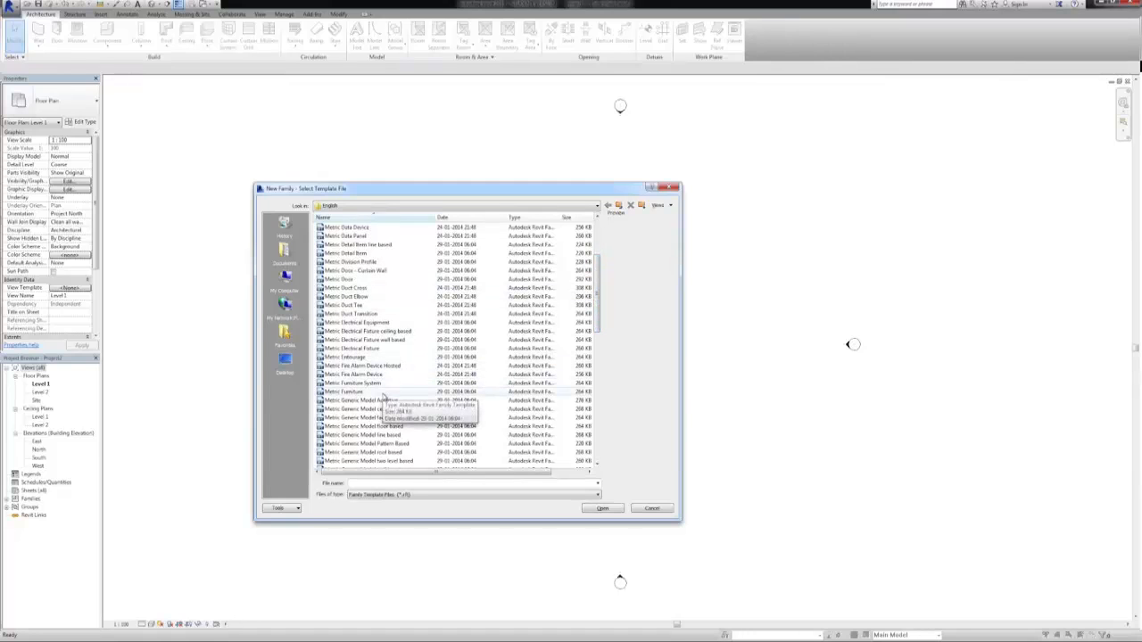
click(384, 394)
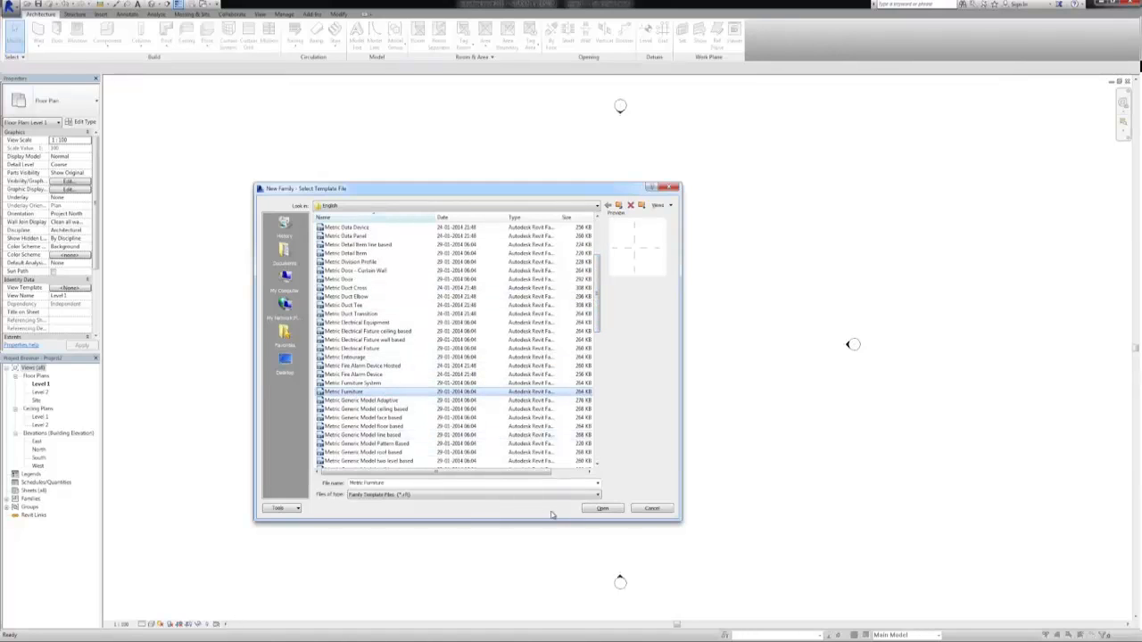
click(587, 509)
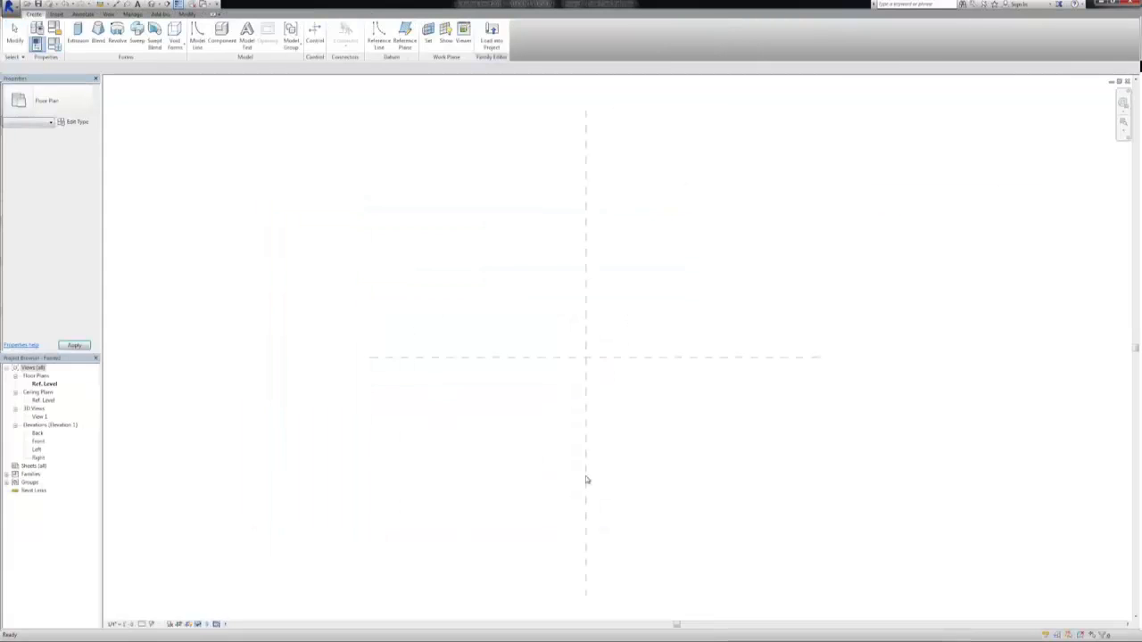
Save the new family as console table
click(13, 9)
mouse_move(23, 109)
click(107, 80)
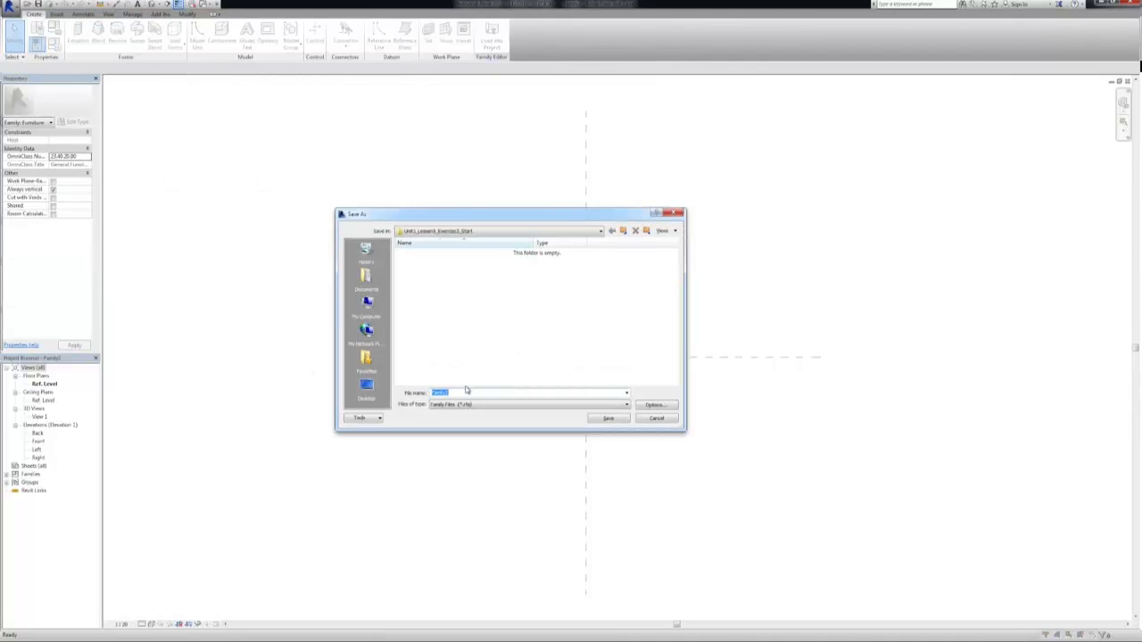
text(console table)
key(Return)
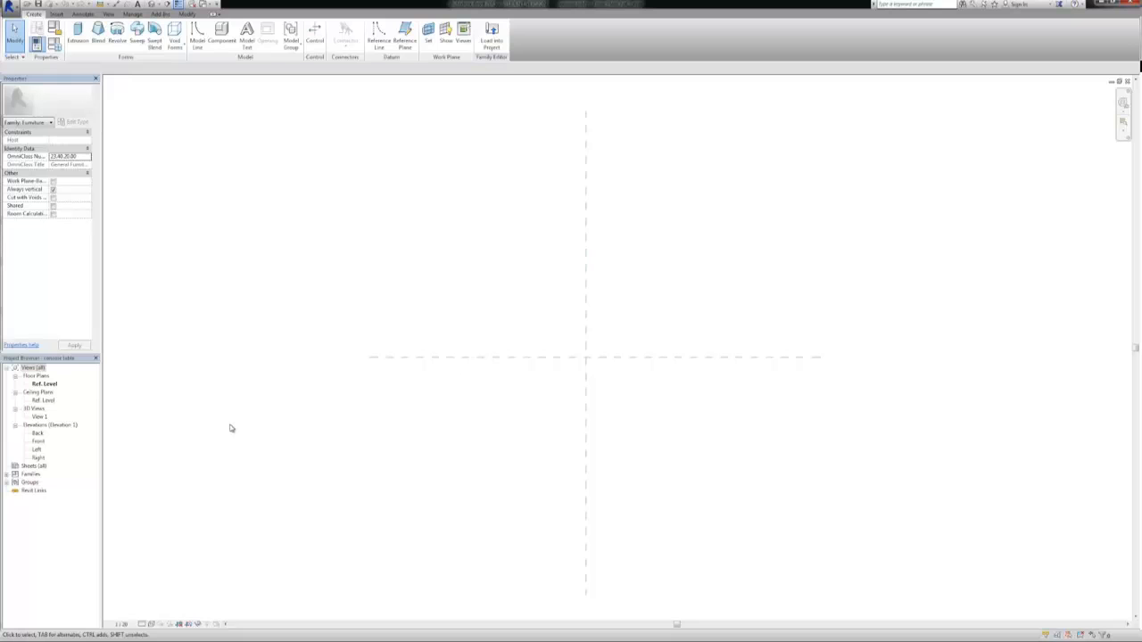
click(374, 358)
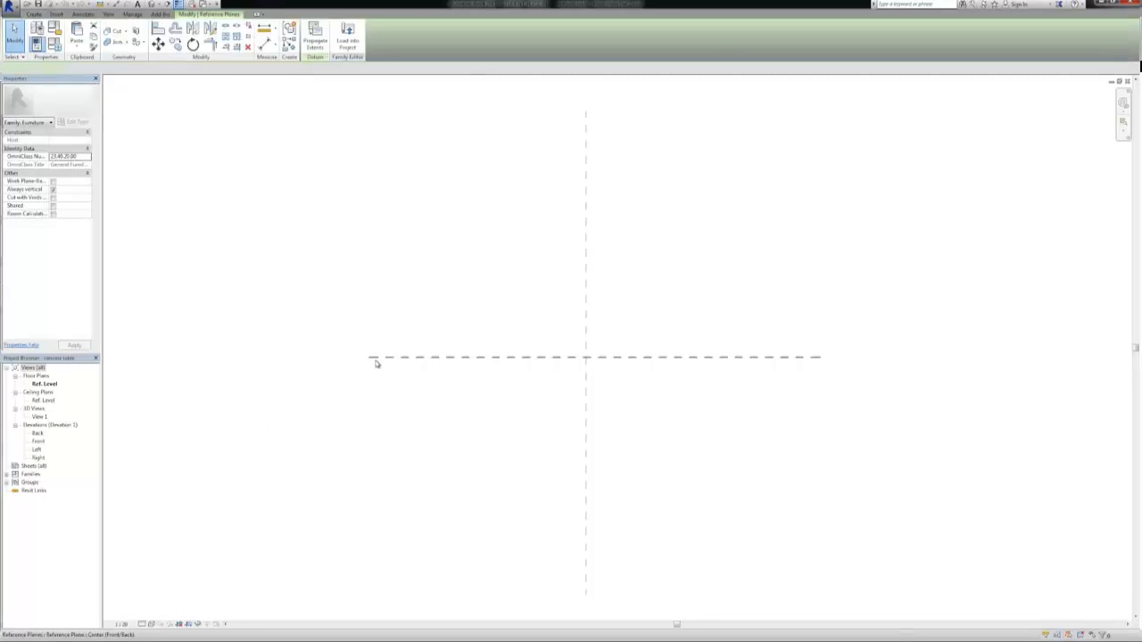
click(586, 321)
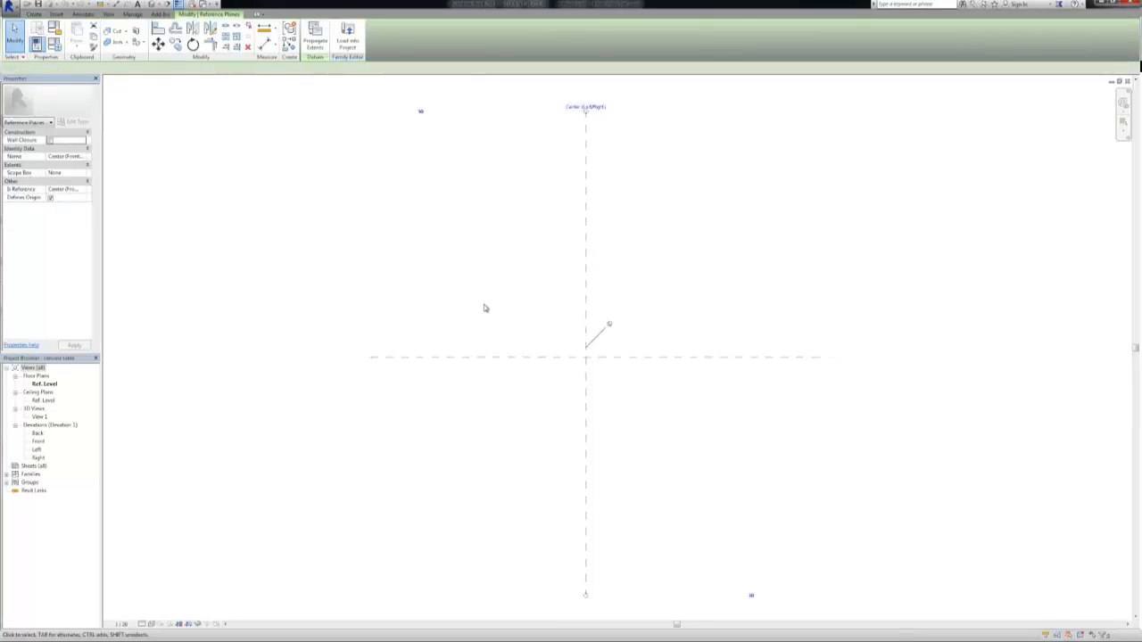
key(Escape)
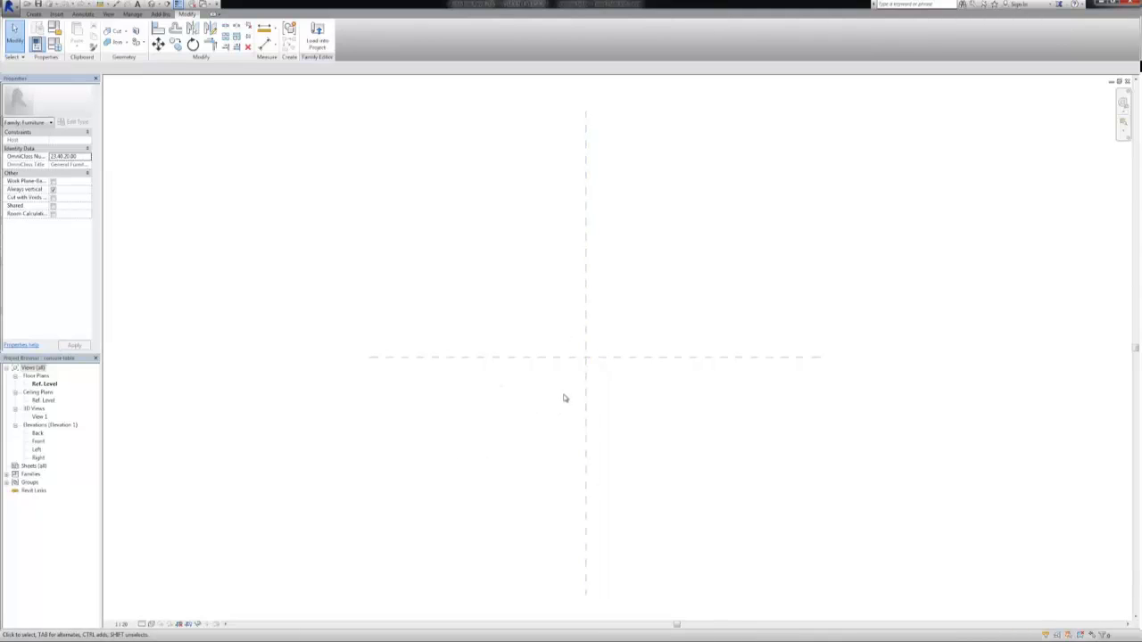
Draw two horizontal reference planes in plan, one about 200 mm below the Center (Front/Back) plane and one above it
click(34, 15)
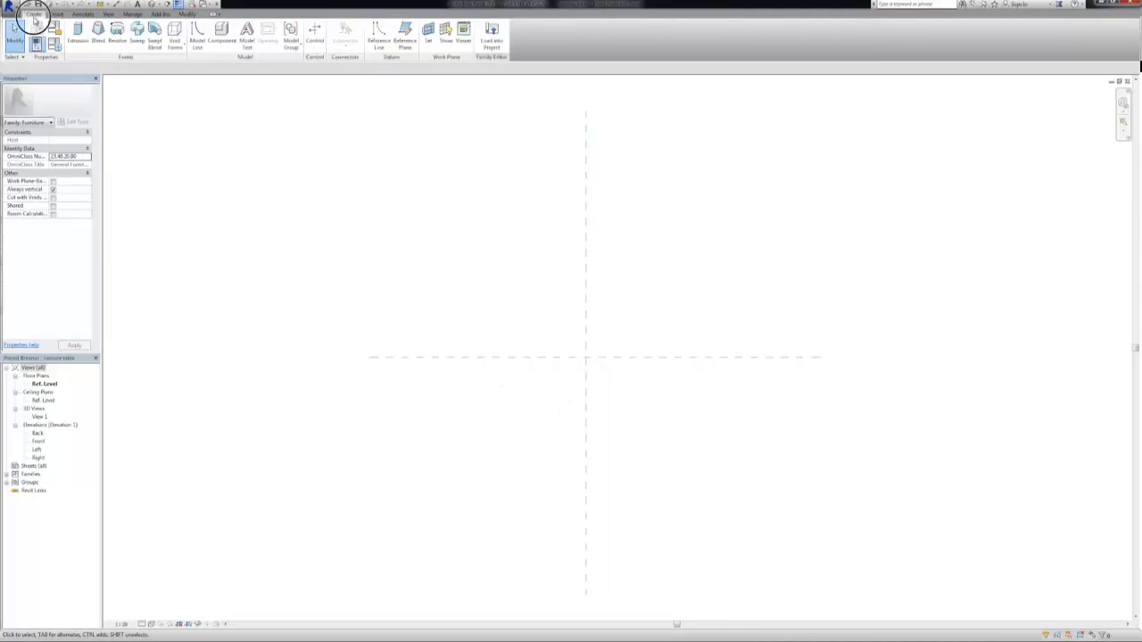
click(404, 35)
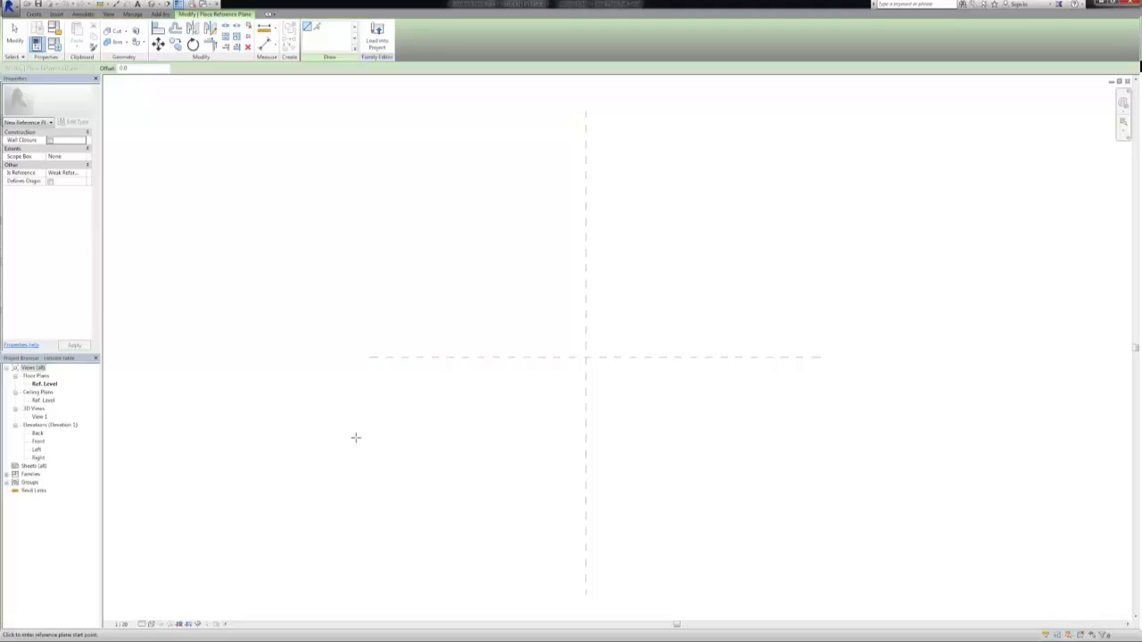
click(367, 391)
click(824, 391)
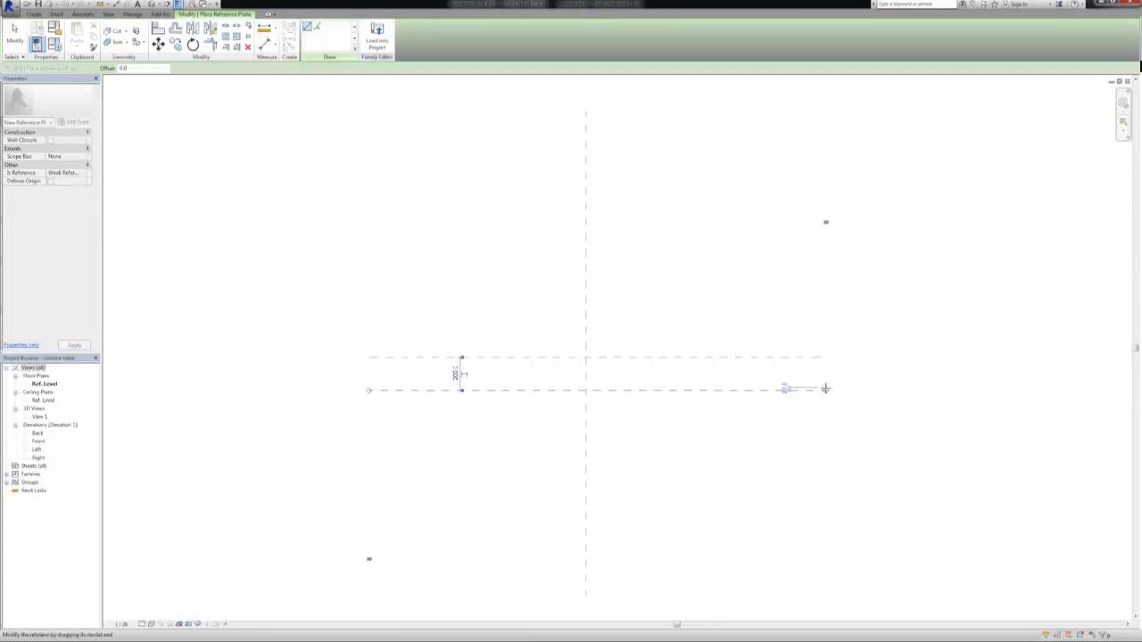
click(368, 315)
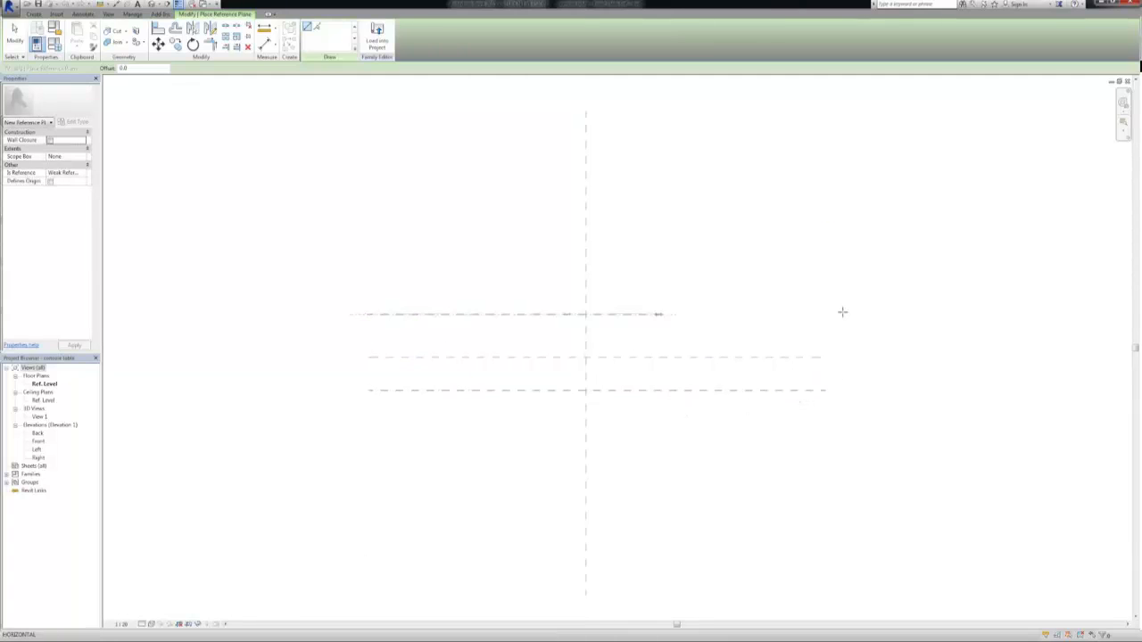
click(822, 314)
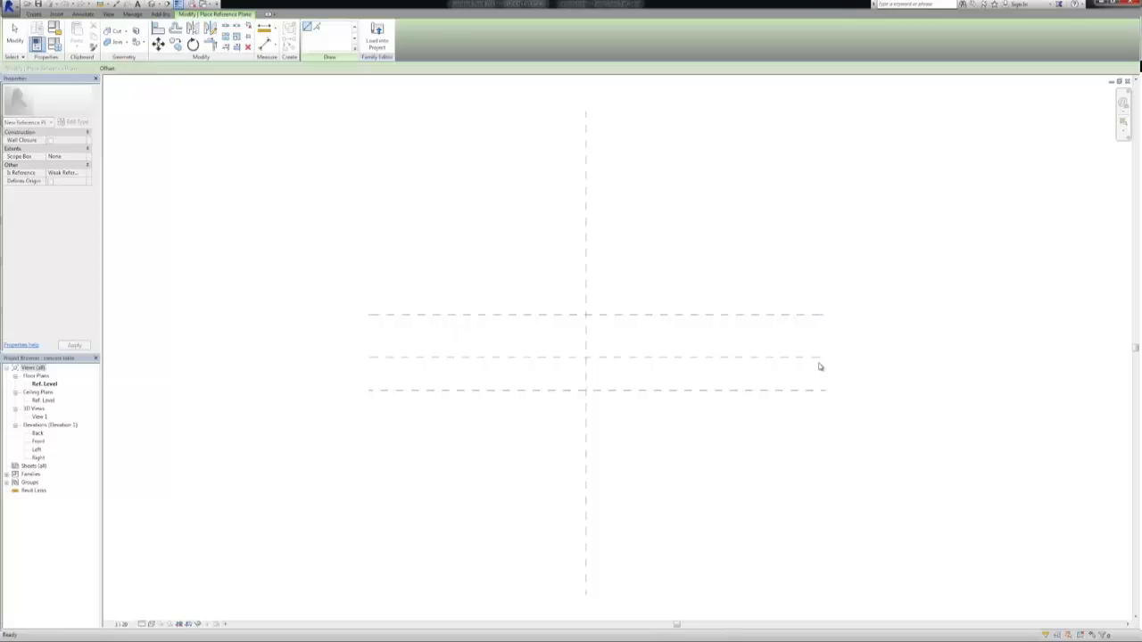
key(Escape)
key(Escape)
Adjust the right ends of the two new horizontal reference planes to line up with the centre plane's end
click(826, 392)
drag(825, 392, 821, 391)
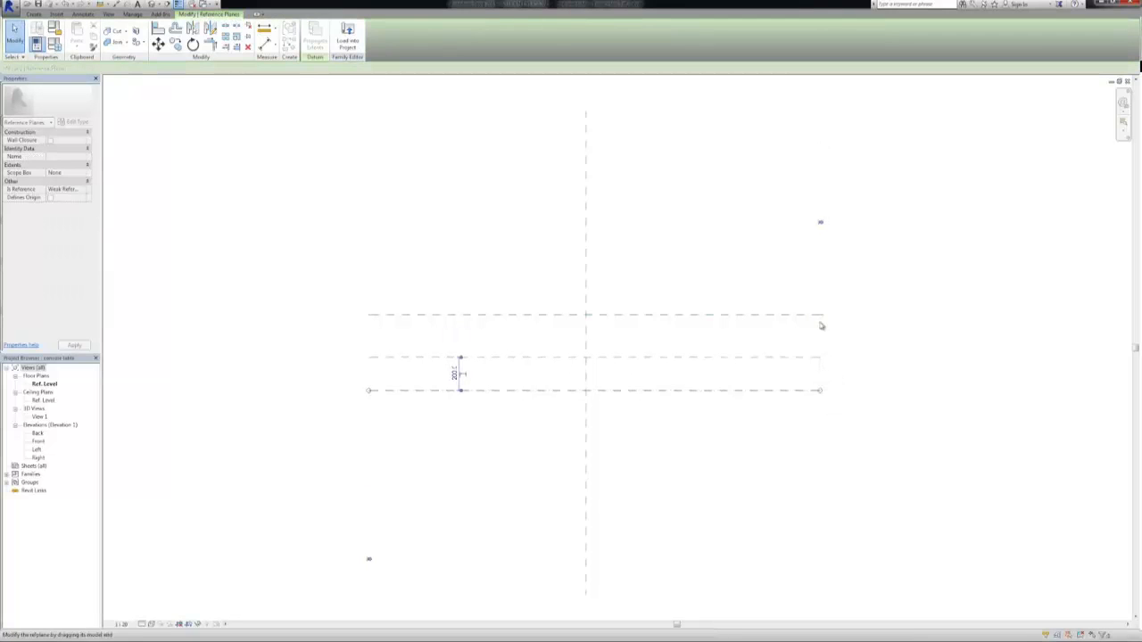
click(820, 317)
drag(818, 316, 819, 316)
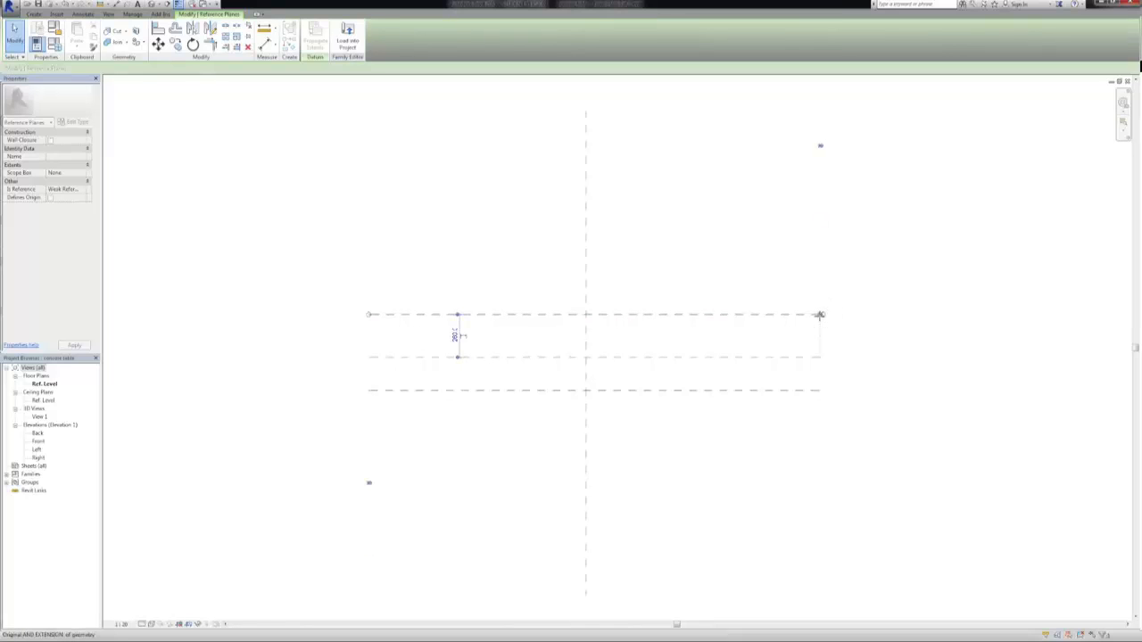
key(Escape)
Draw two vertical reference planes, one on each side of the Center (Left/Right) plane, matching its length
click(33, 14)
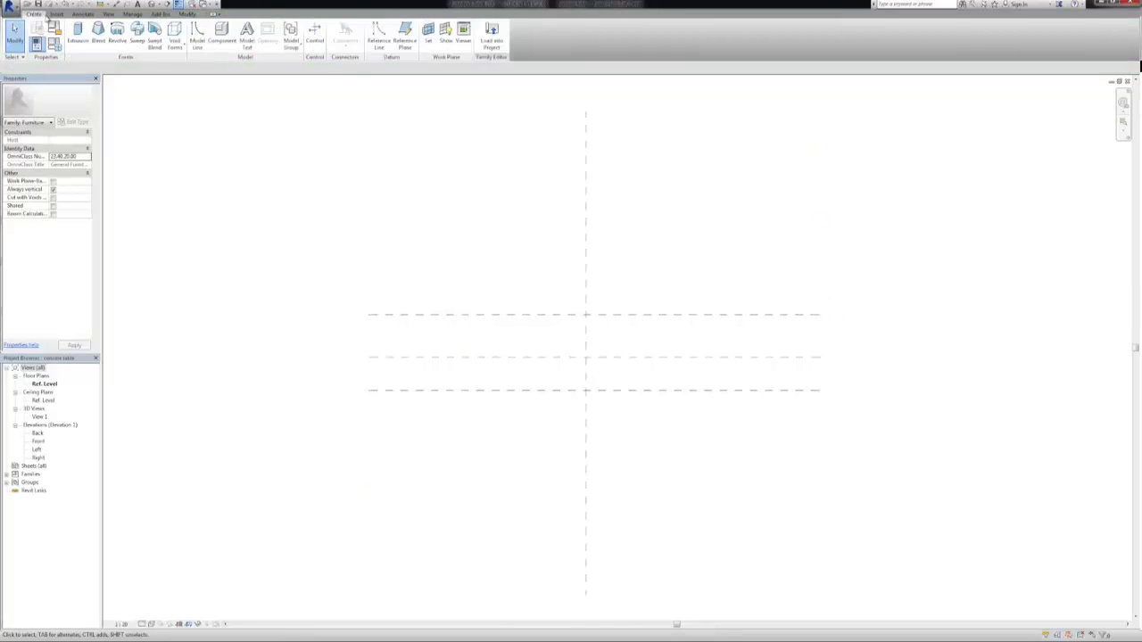
click(395, 35)
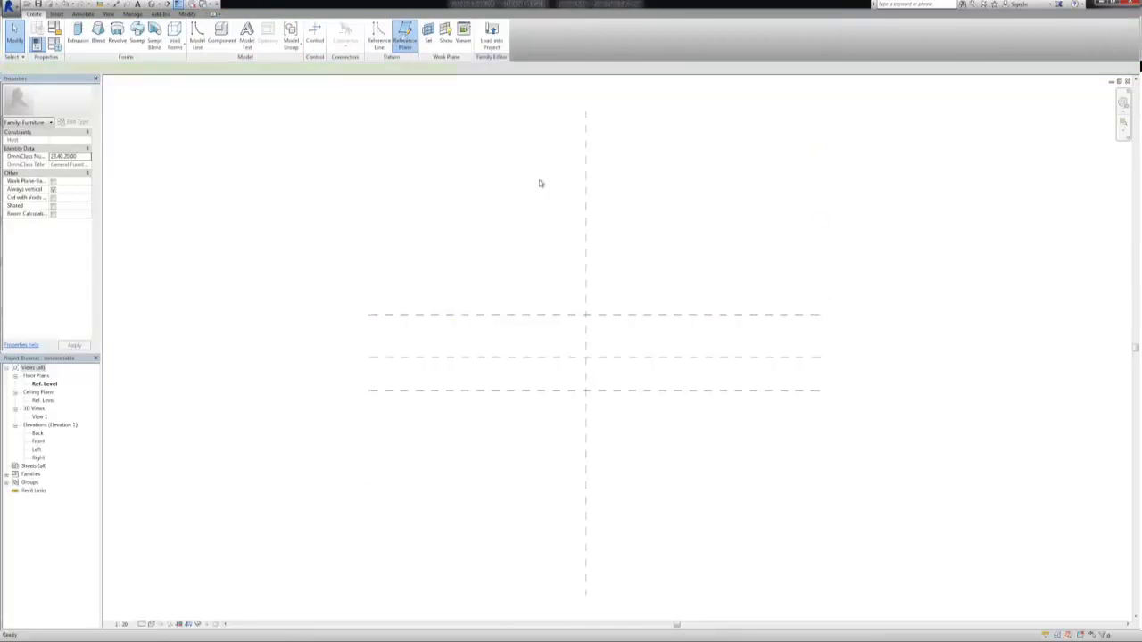
click(552, 111)
click(554, 593)
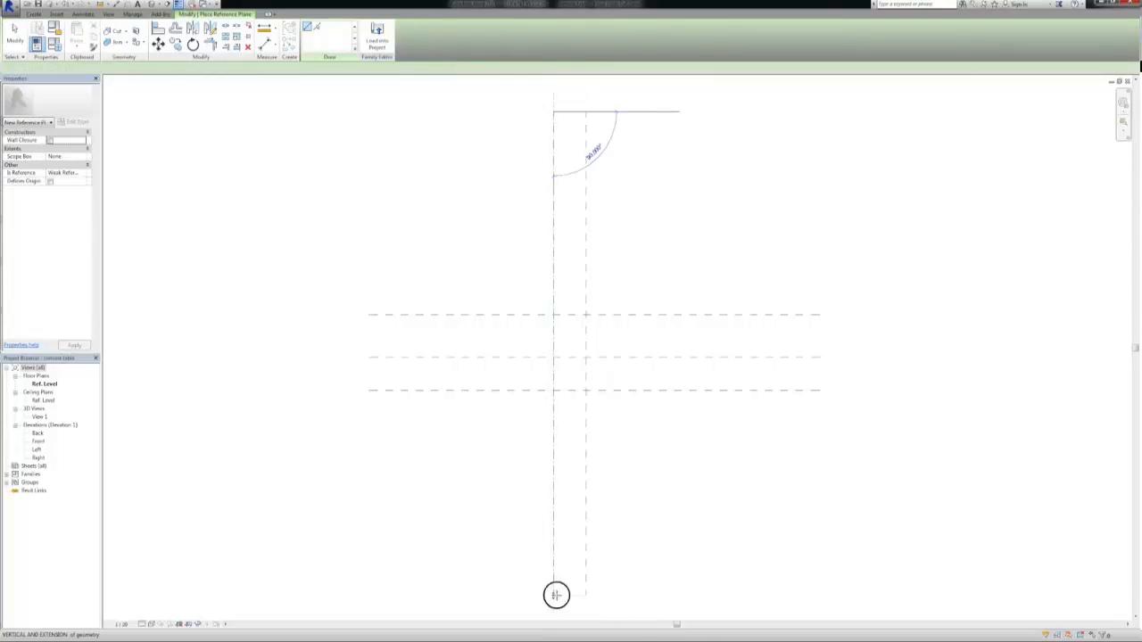
click(633, 115)
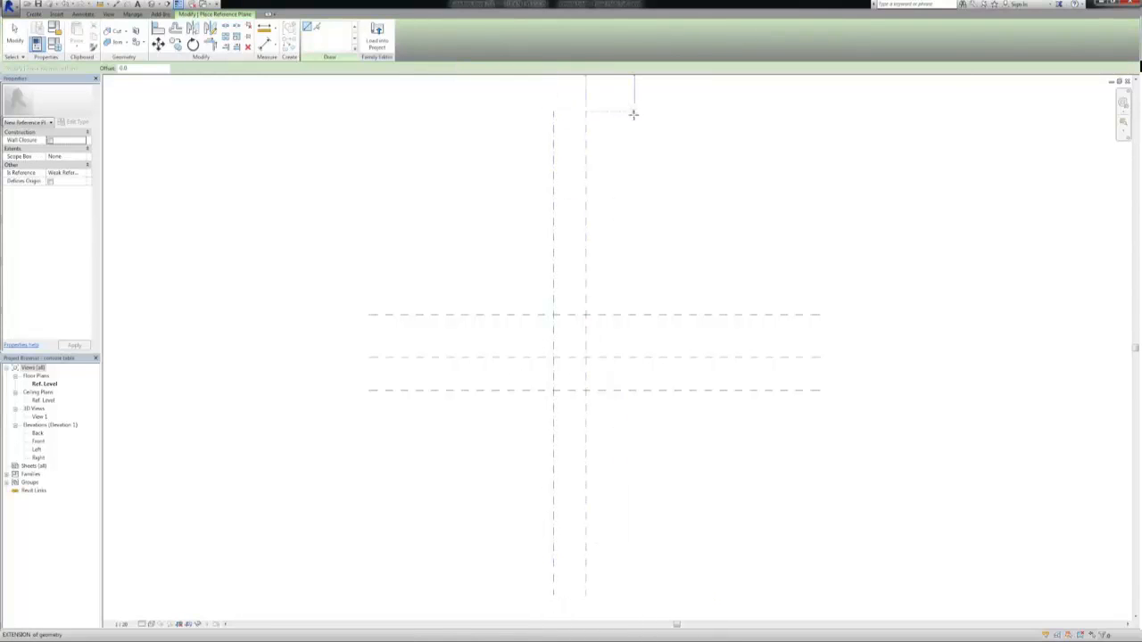
click(627, 595)
In the Left elevation, draw a horizontal reference plane about 1778 mm above Ref. Level and name it Table
double_click(37, 451)
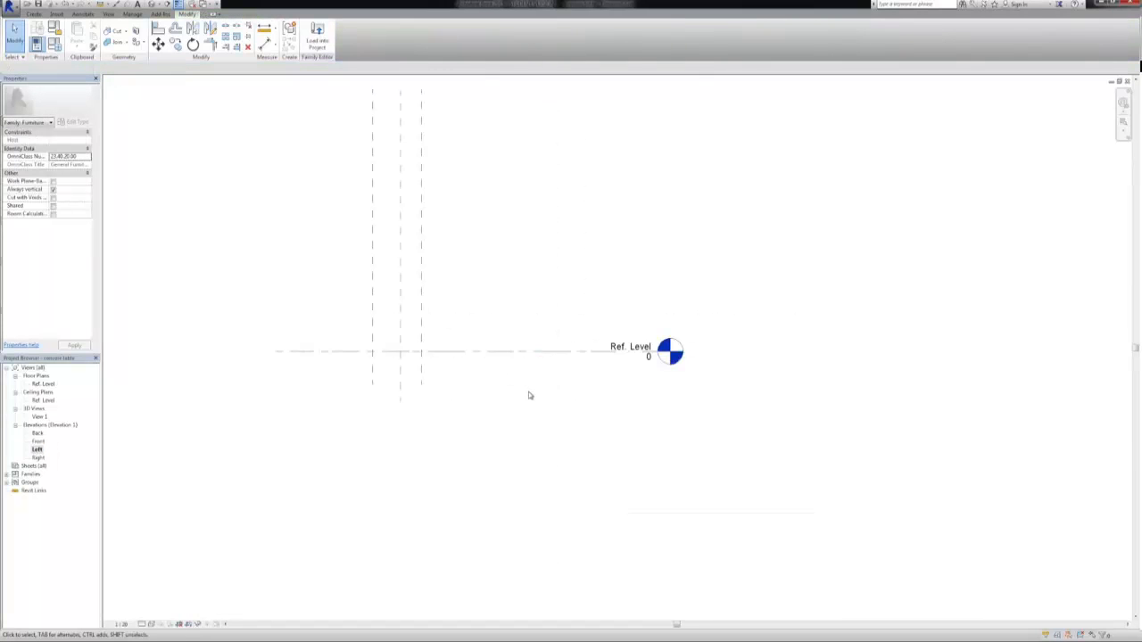
middle_drag(513, 435, 583, 551)
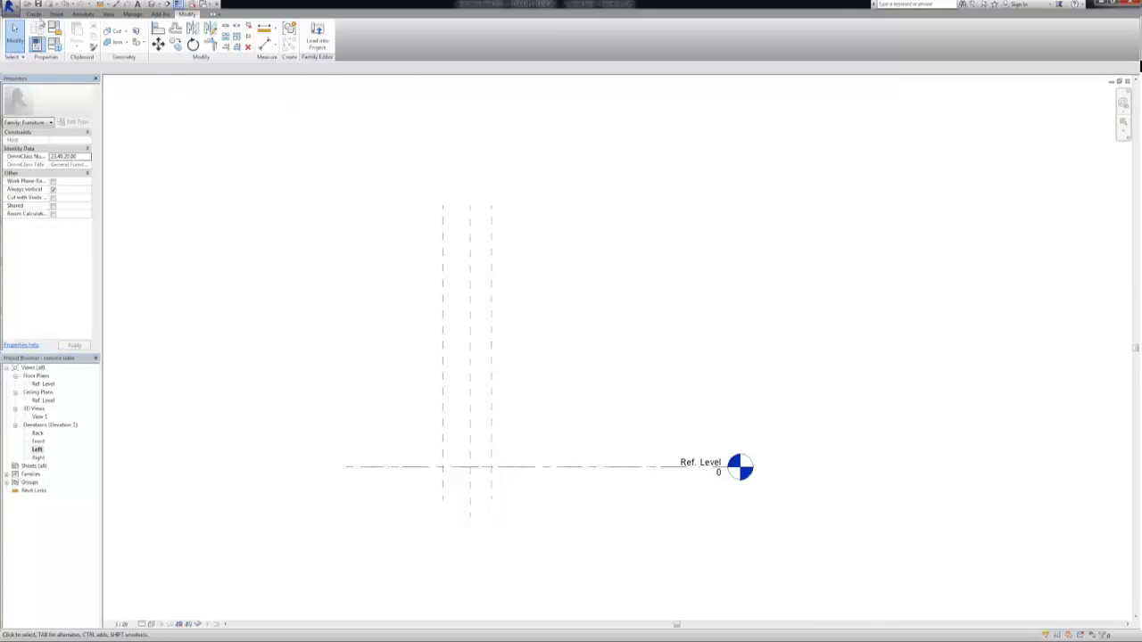
click(33, 15)
click(403, 36)
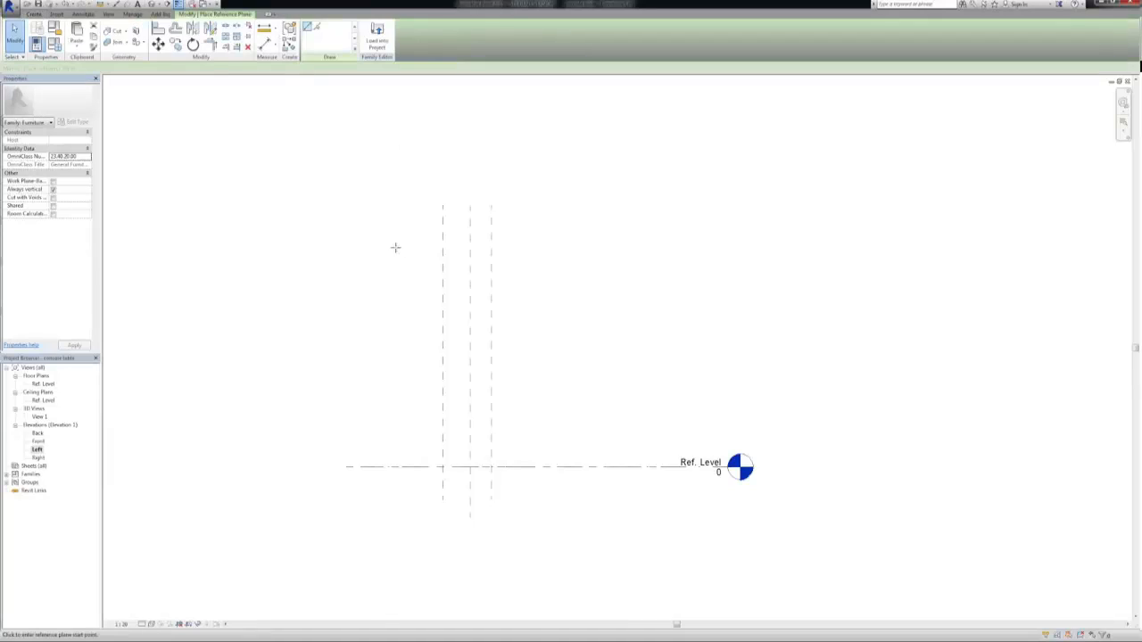
click(360, 275)
click(545, 276)
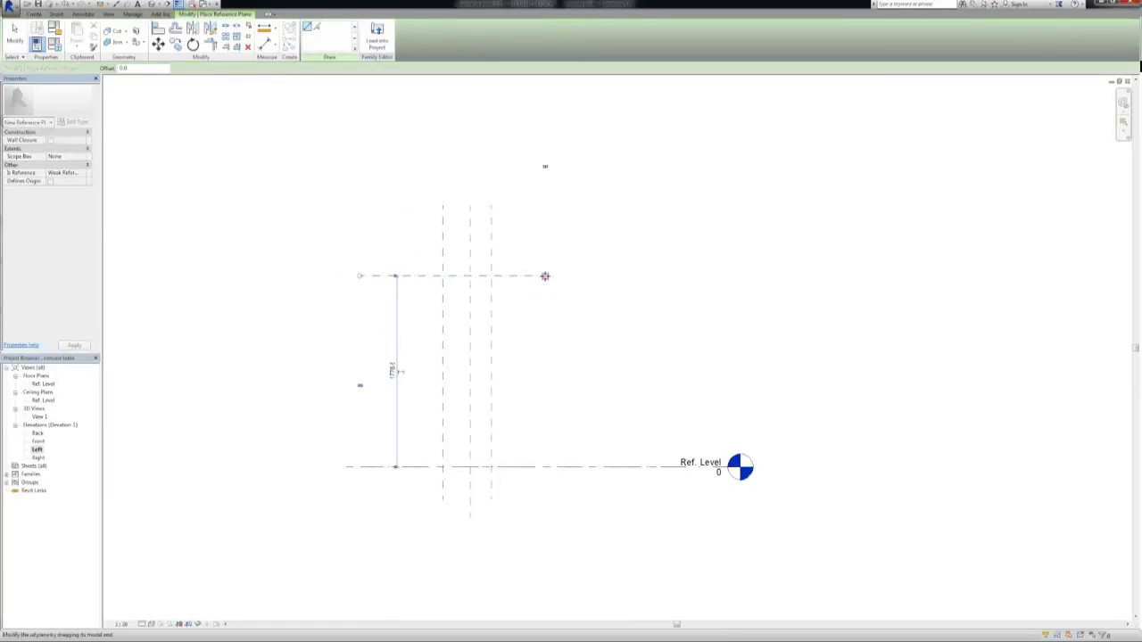
key(Escape)
key(Escape)
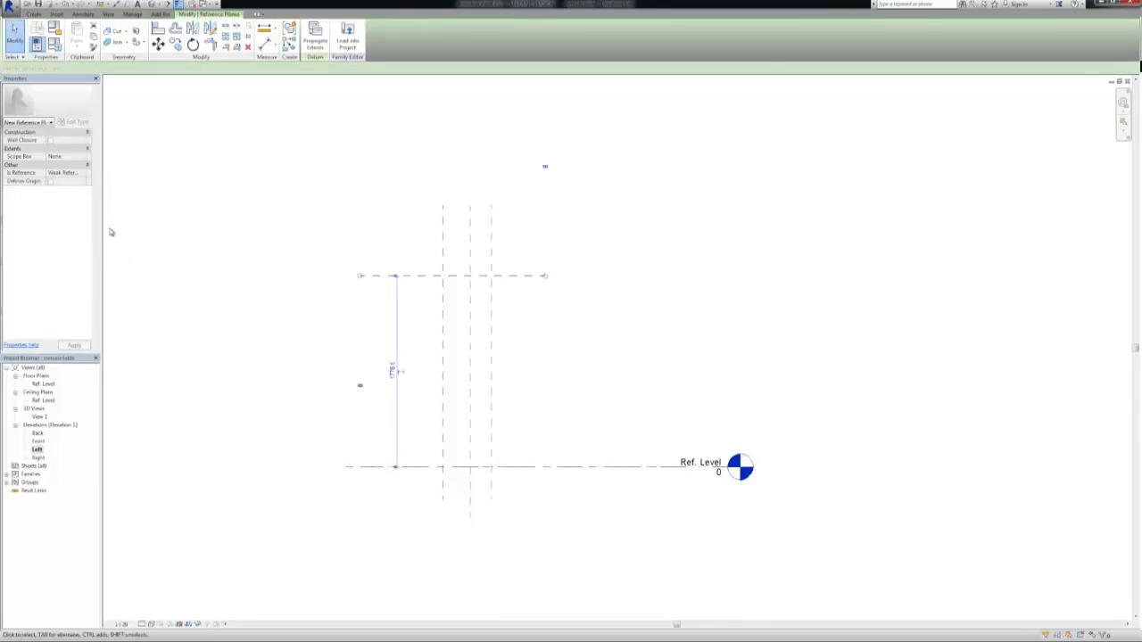
click(65, 158)
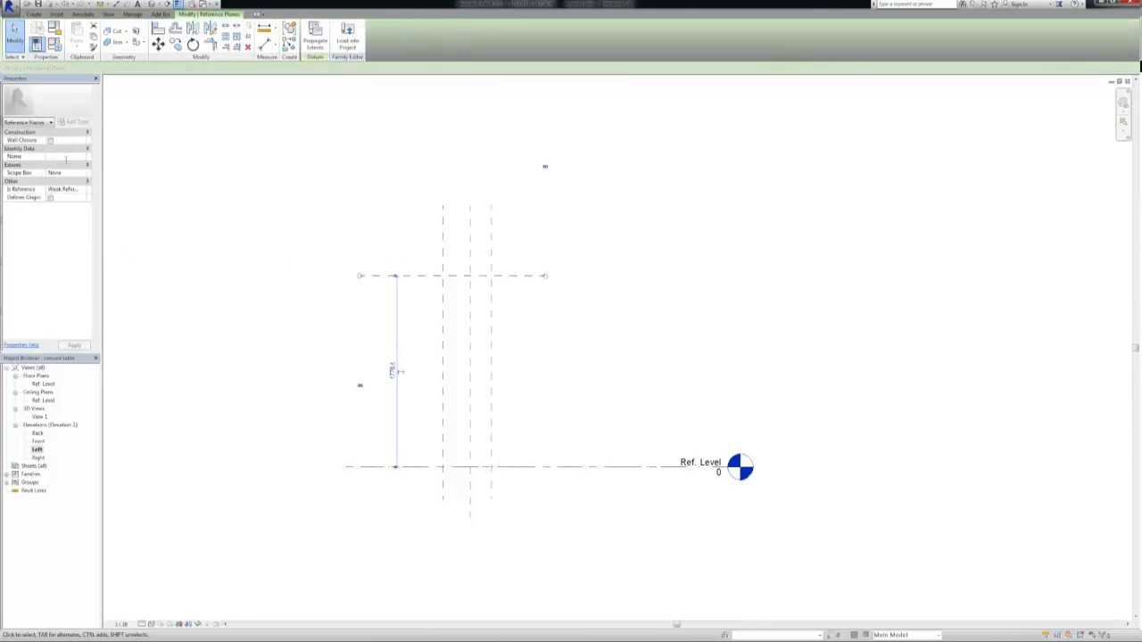
text(Table)
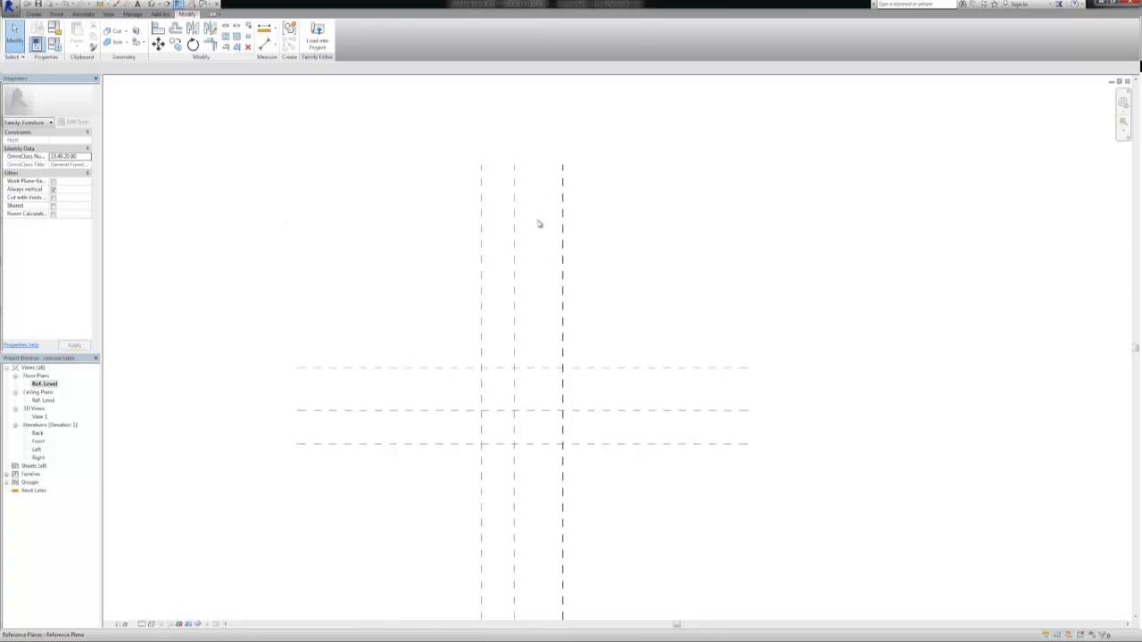
Add an aligned dimension across the three vertical reference planes in plan and make its two segments equal
click(265, 45)
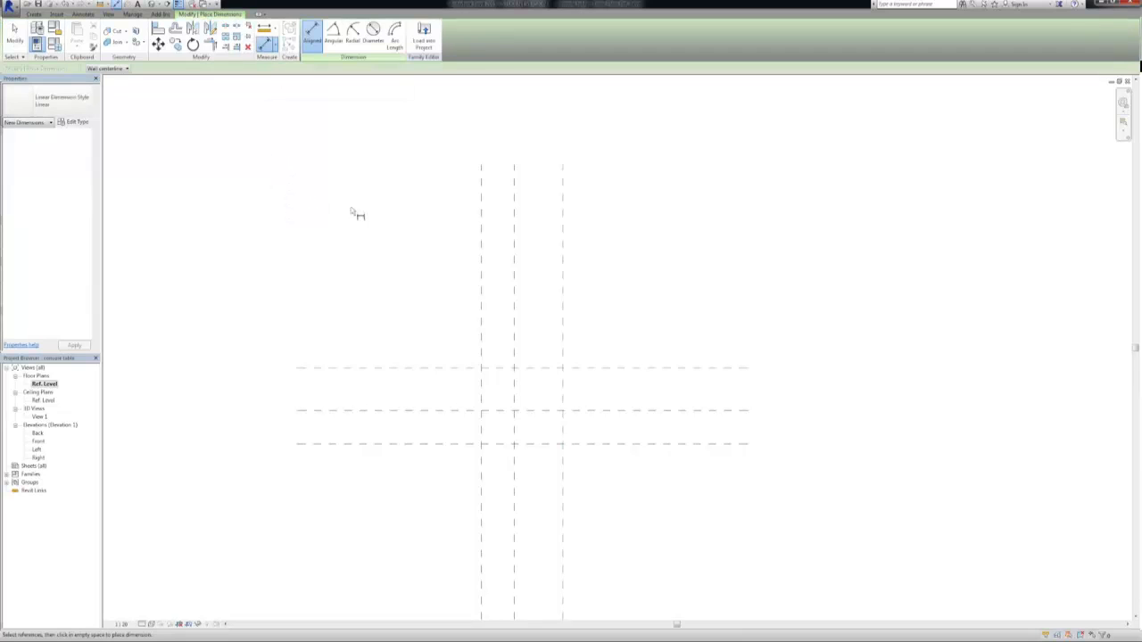
click(482, 262)
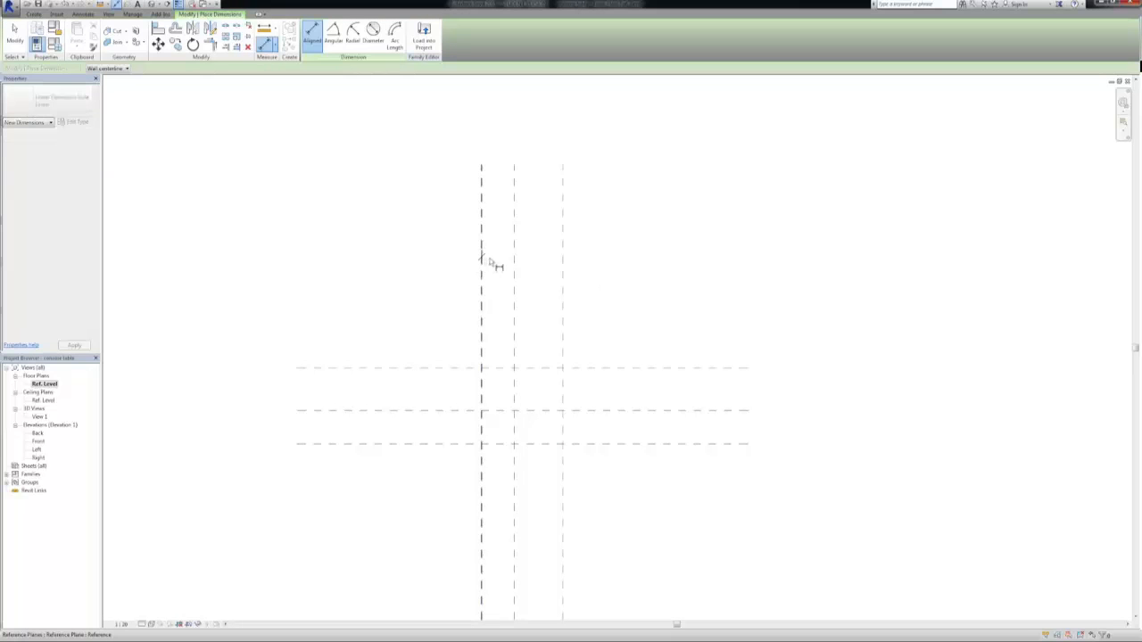
click(514, 266)
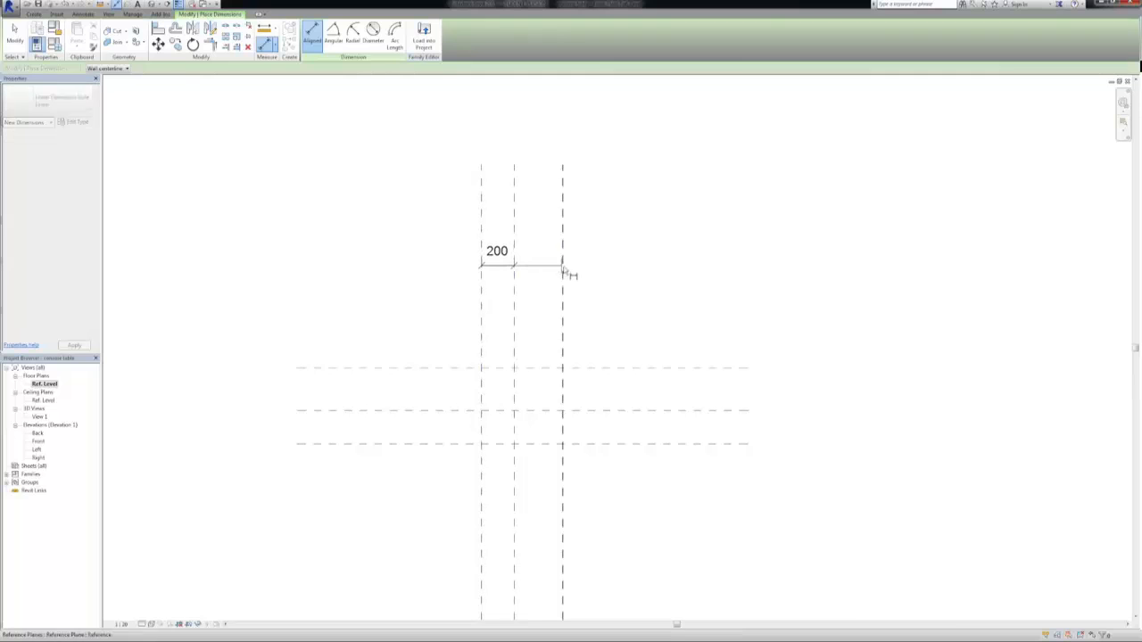
click(562, 268)
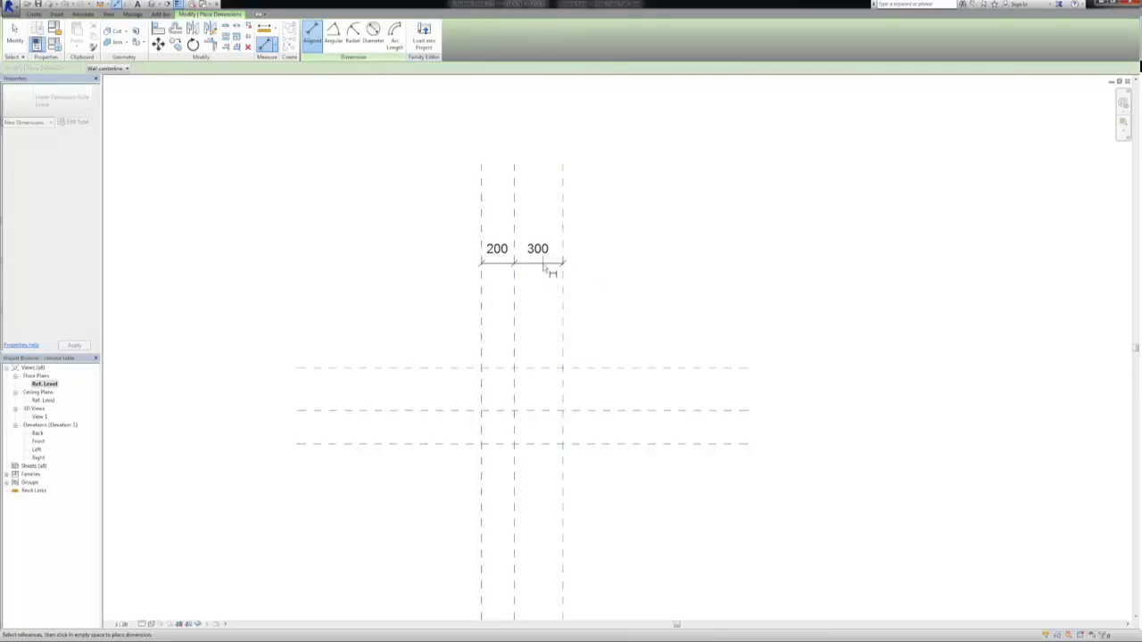
click(546, 270)
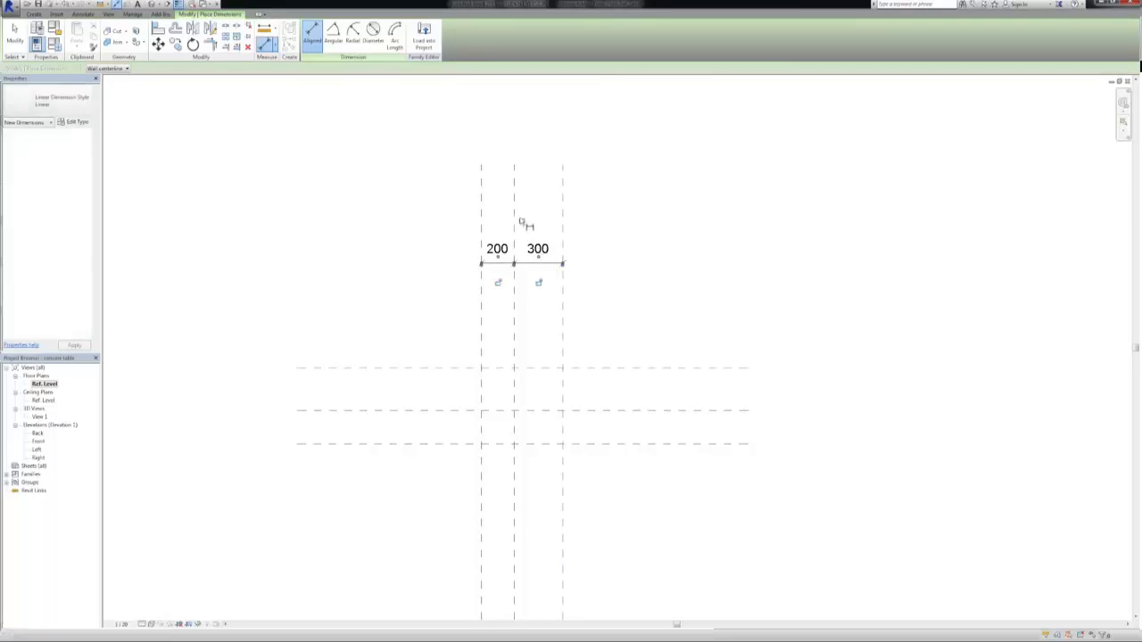
click(522, 221)
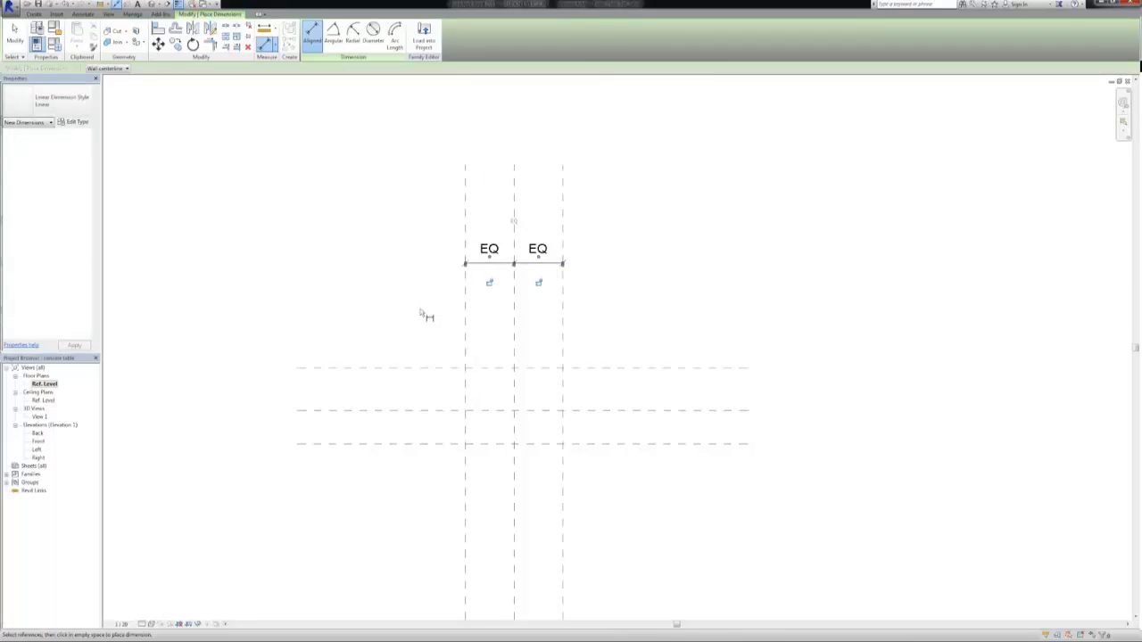
Add an overall aligned dimension between the two outer vertical reference planes, above the equality dimension
middle_drag(415, 283, 379, 229)
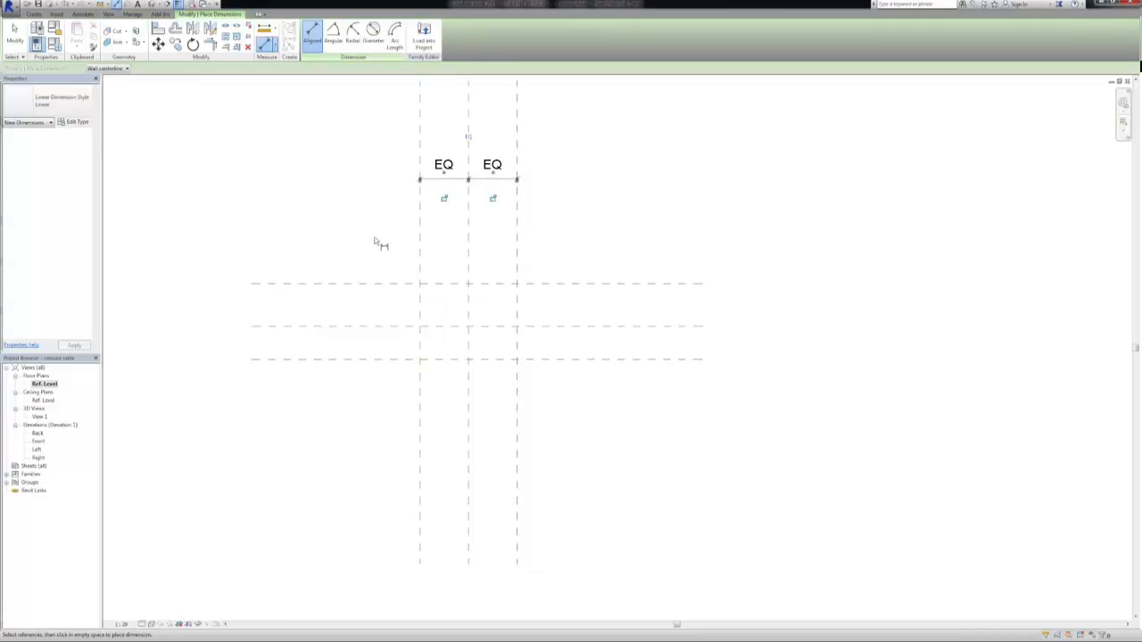
click(420, 133)
click(516, 121)
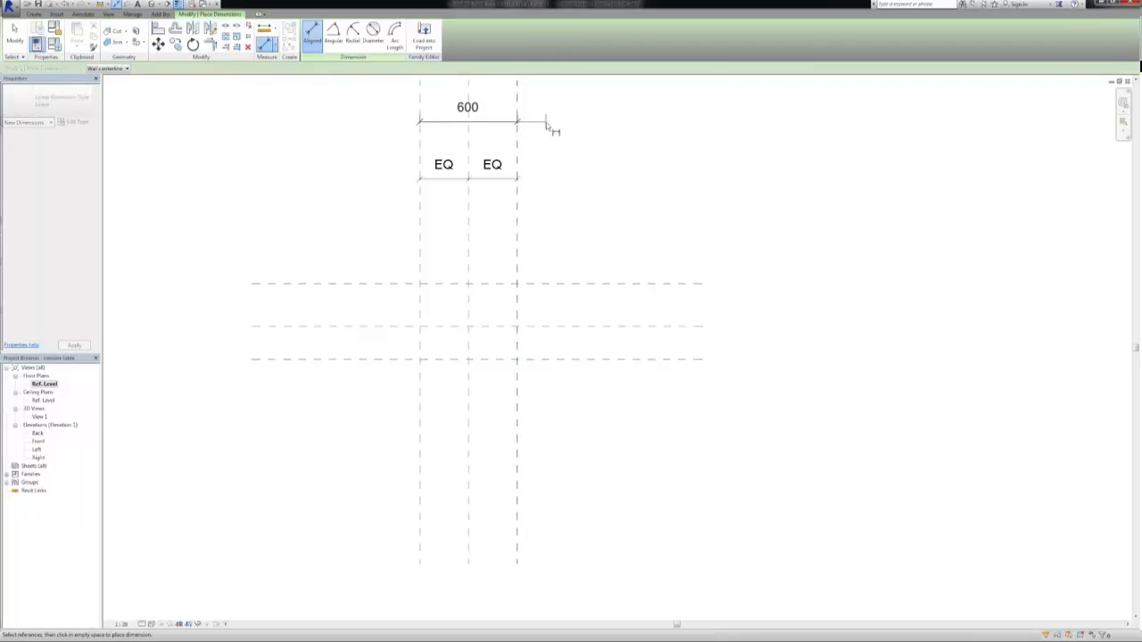
click(546, 122)
key(Escape)
key(Escape)
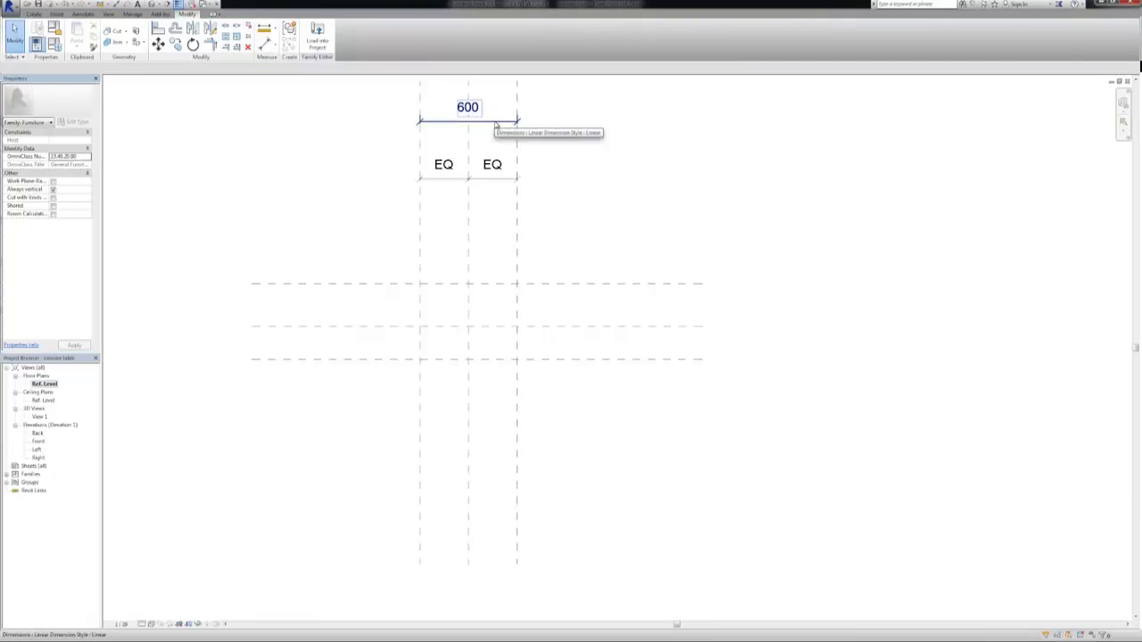
Label the overall dimension between the outer vertical planes with a new family type parameter named Table Length
click(496, 125)
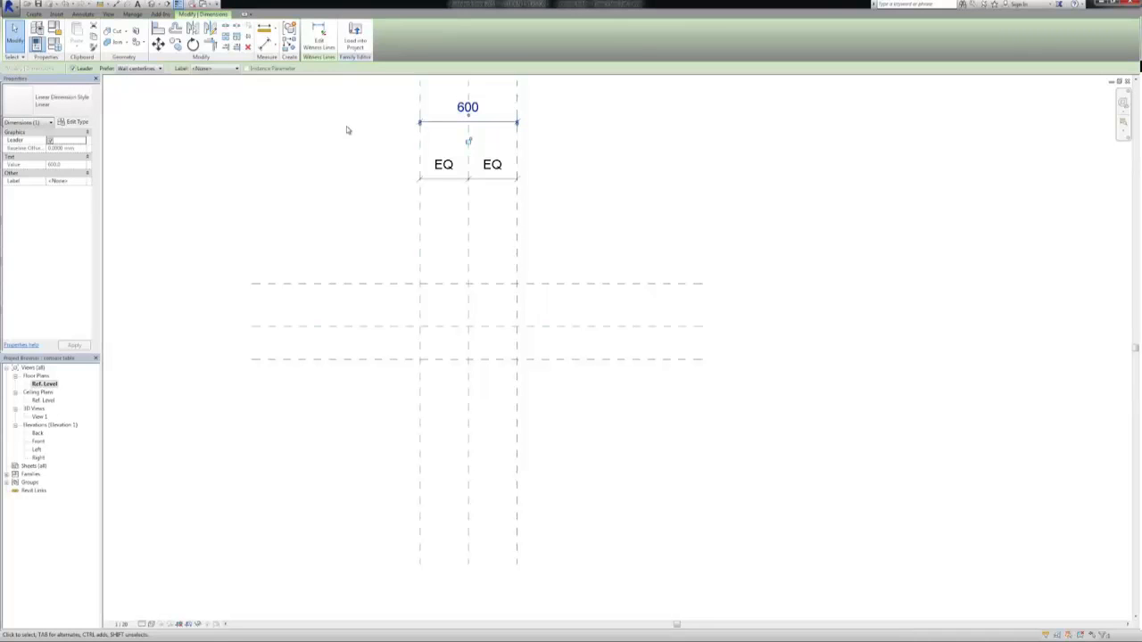
click(237, 70)
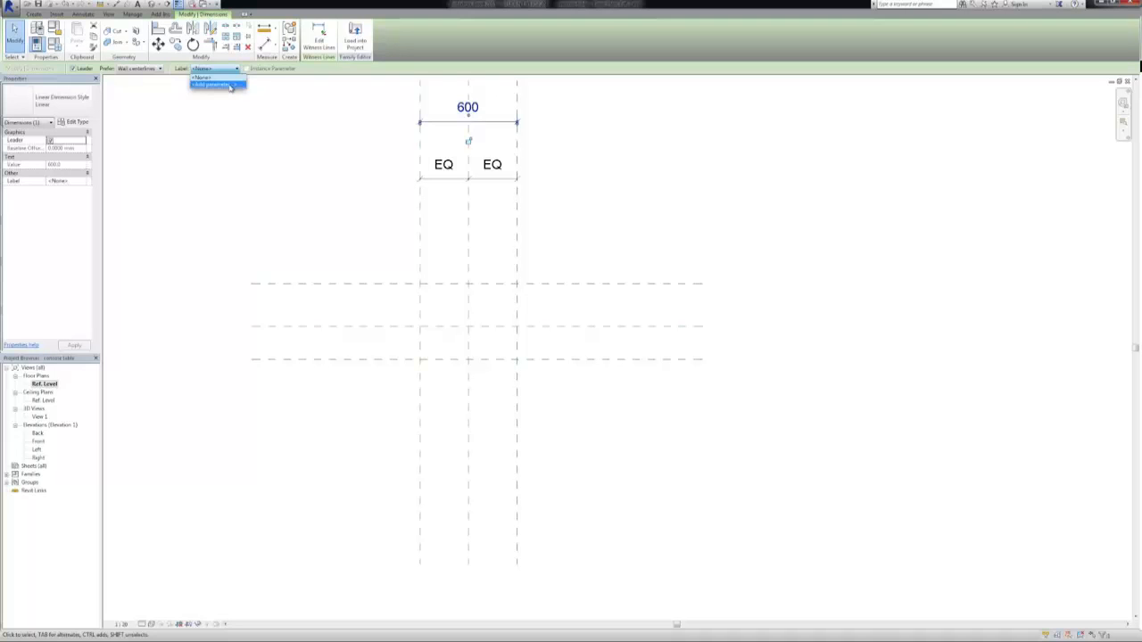
click(230, 85)
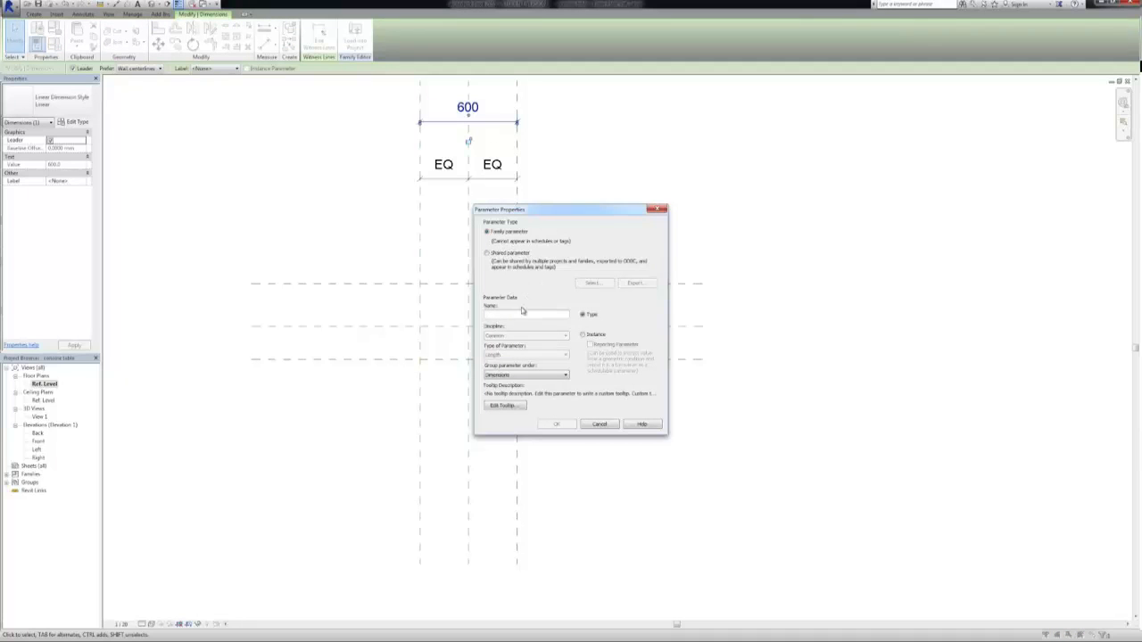
text(Table Length)
click(555, 426)
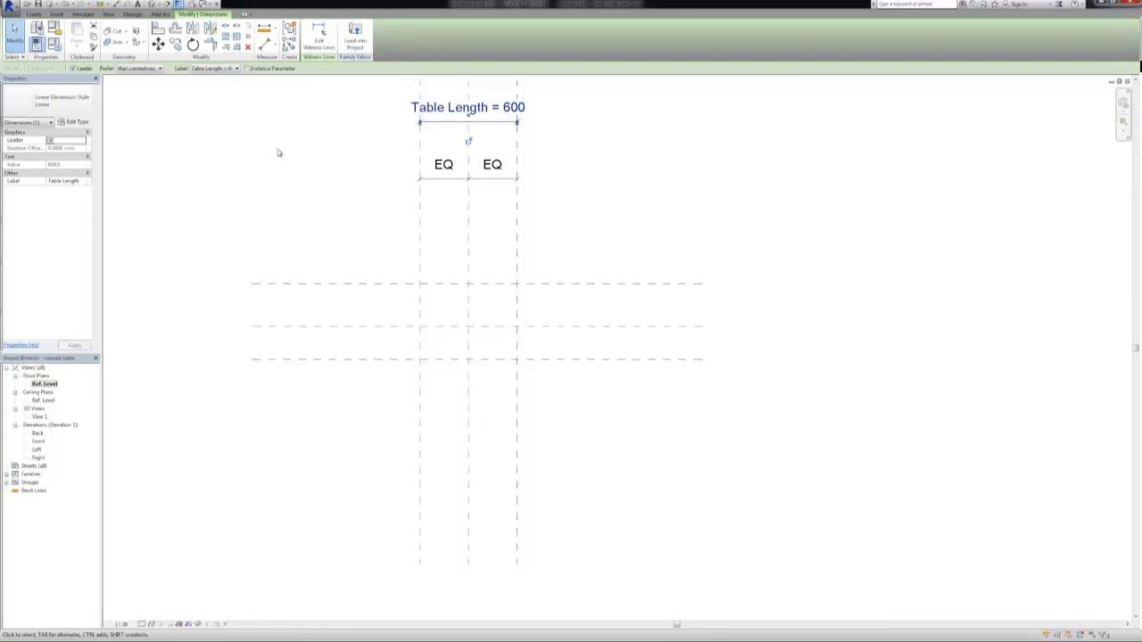
Add an aligned dimension across the three horizontal reference planes and make its two segments equal
click(266, 47)
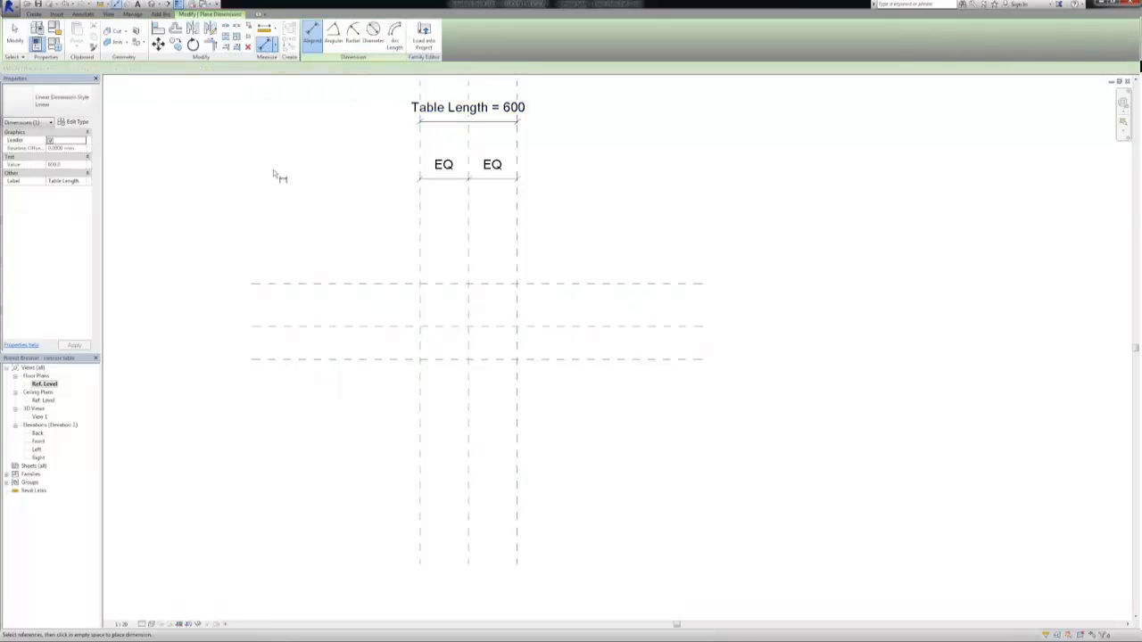
click(357, 284)
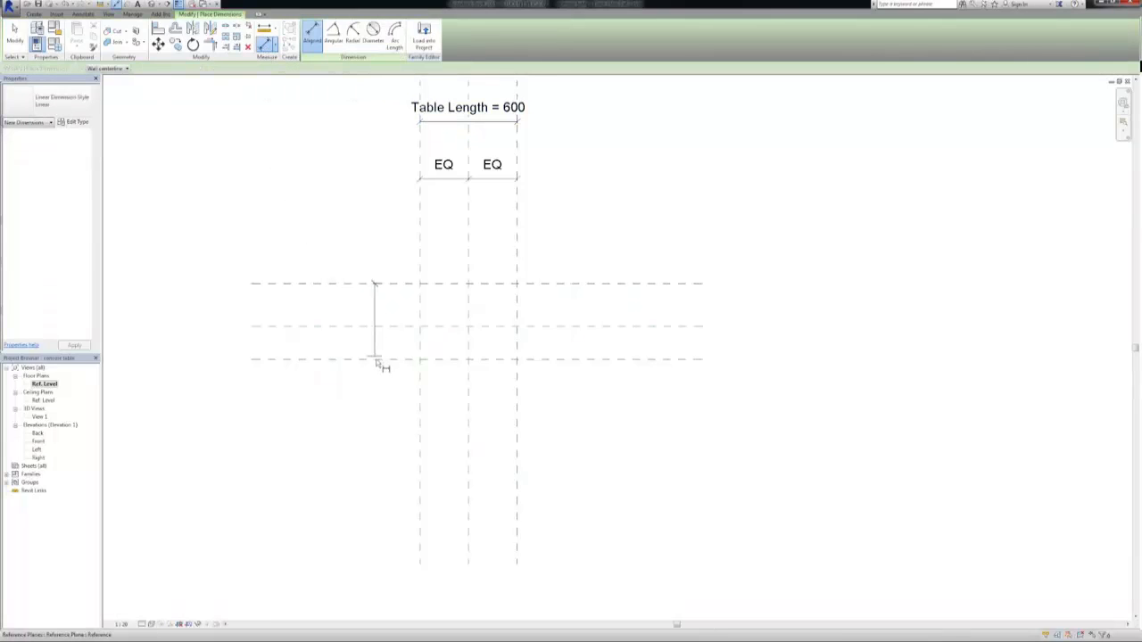
click(377, 359)
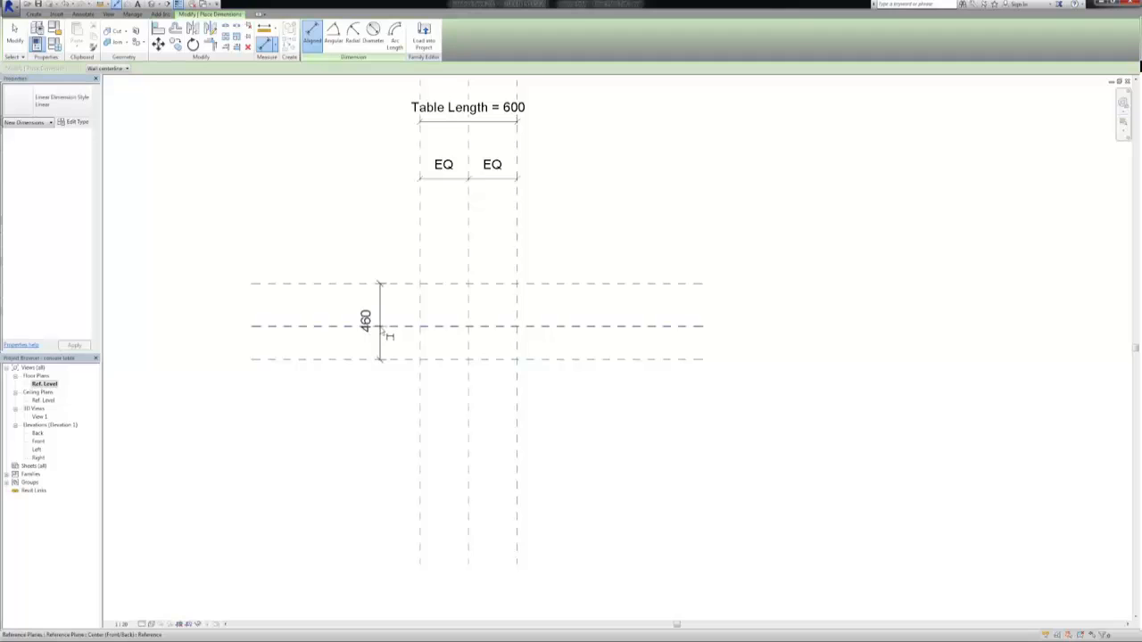
click(383, 326)
click(374, 319)
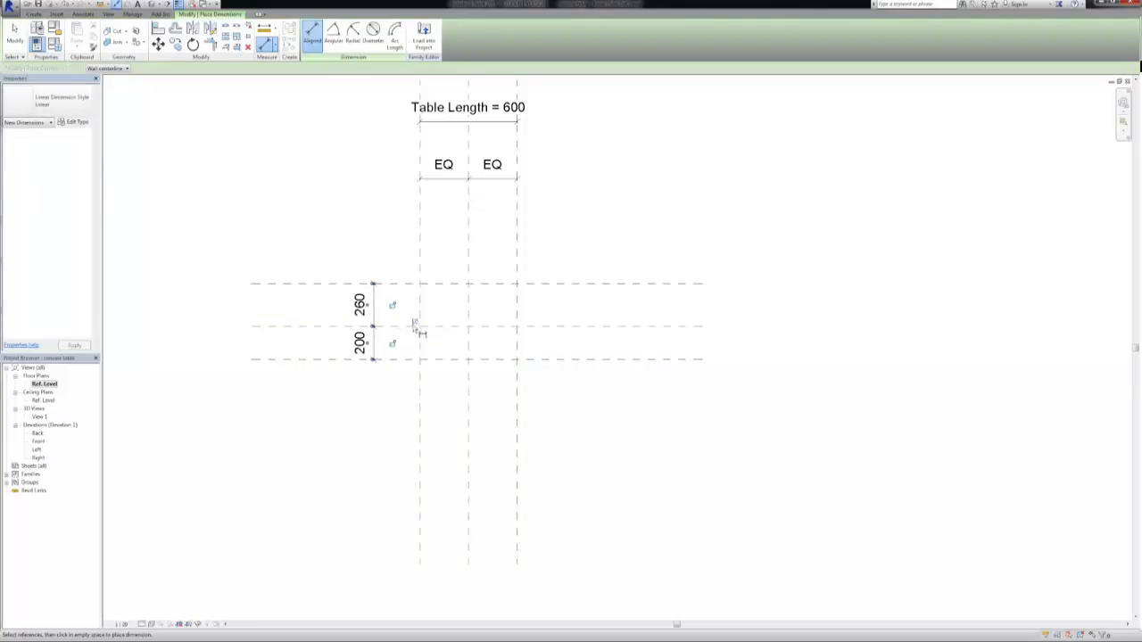
click(416, 323)
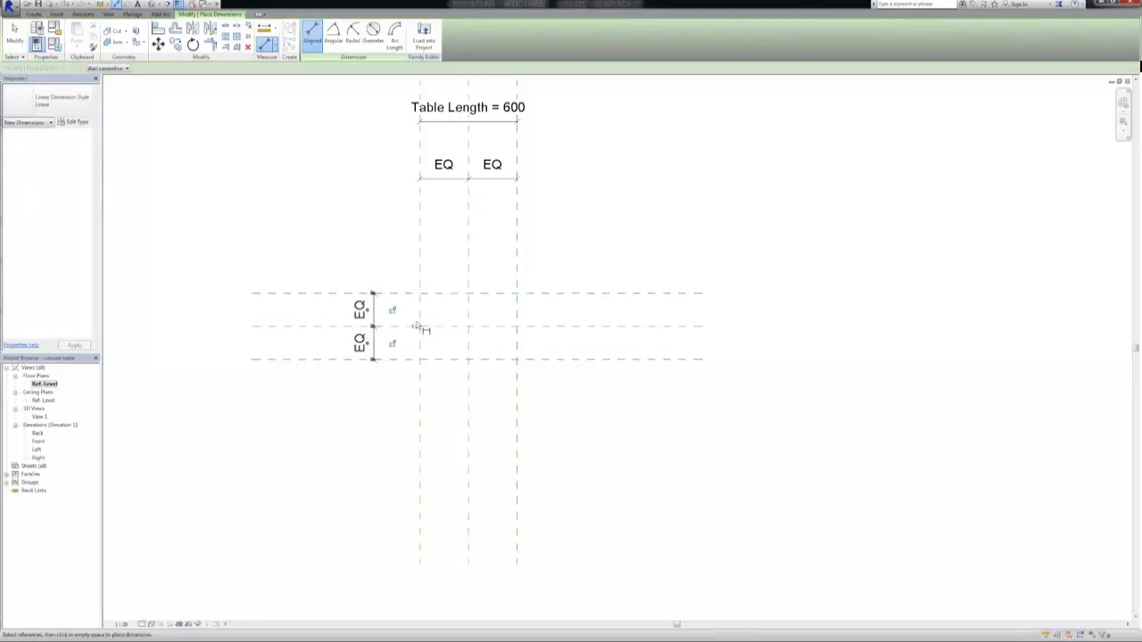
Add an overall aligned dimension between the two outer horizontal reference planes, beside the equality dimension
click(332, 295)
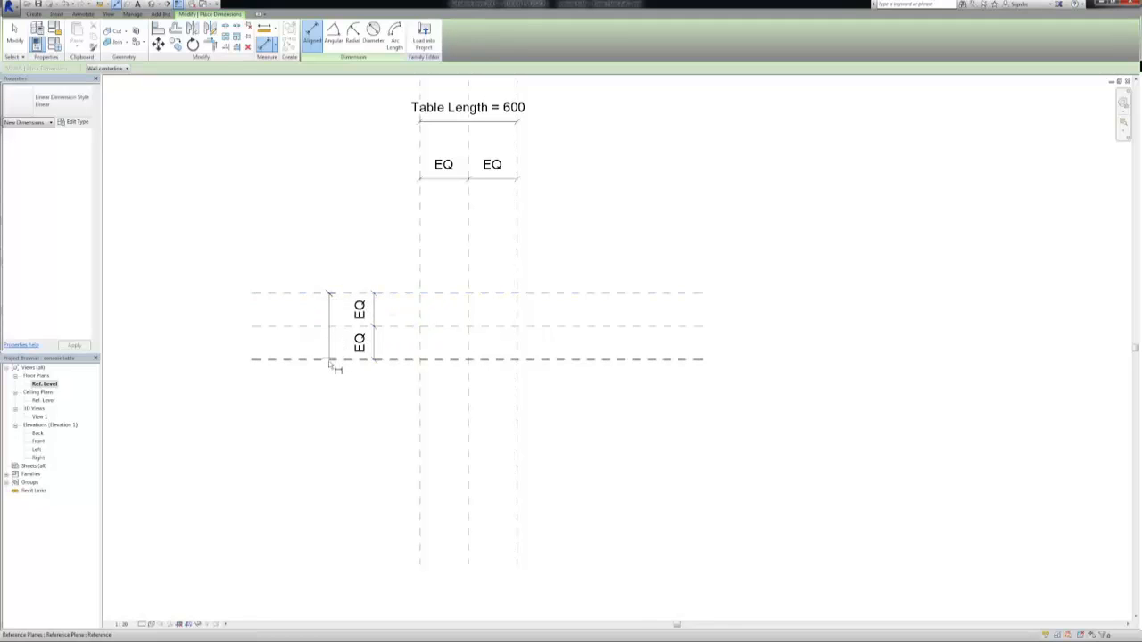
click(330, 360)
click(321, 326)
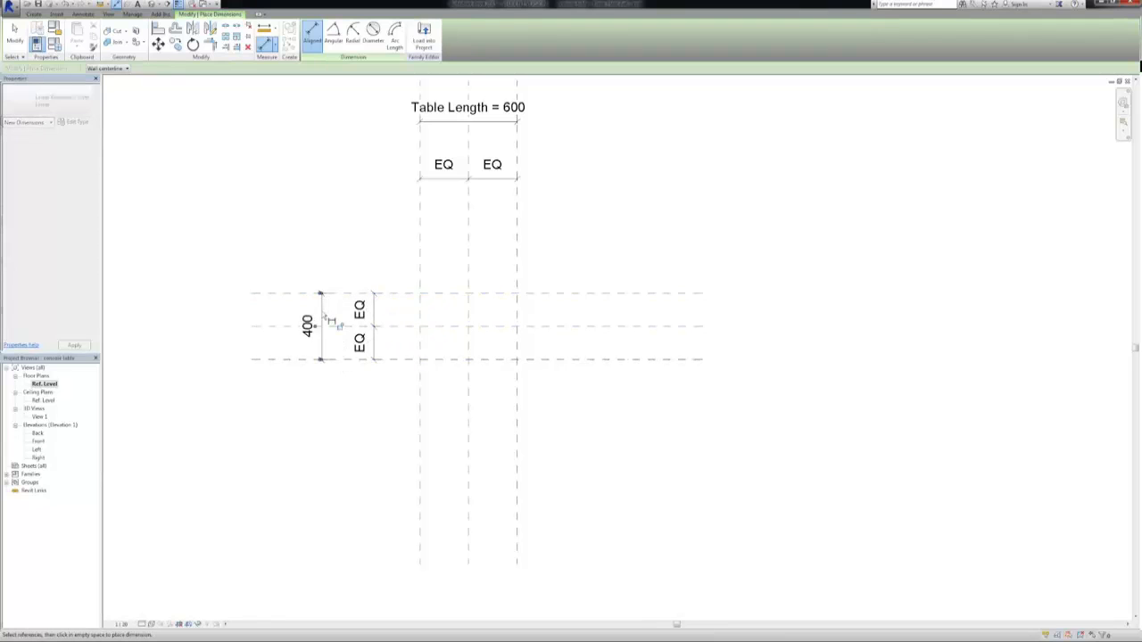
key(Escape)
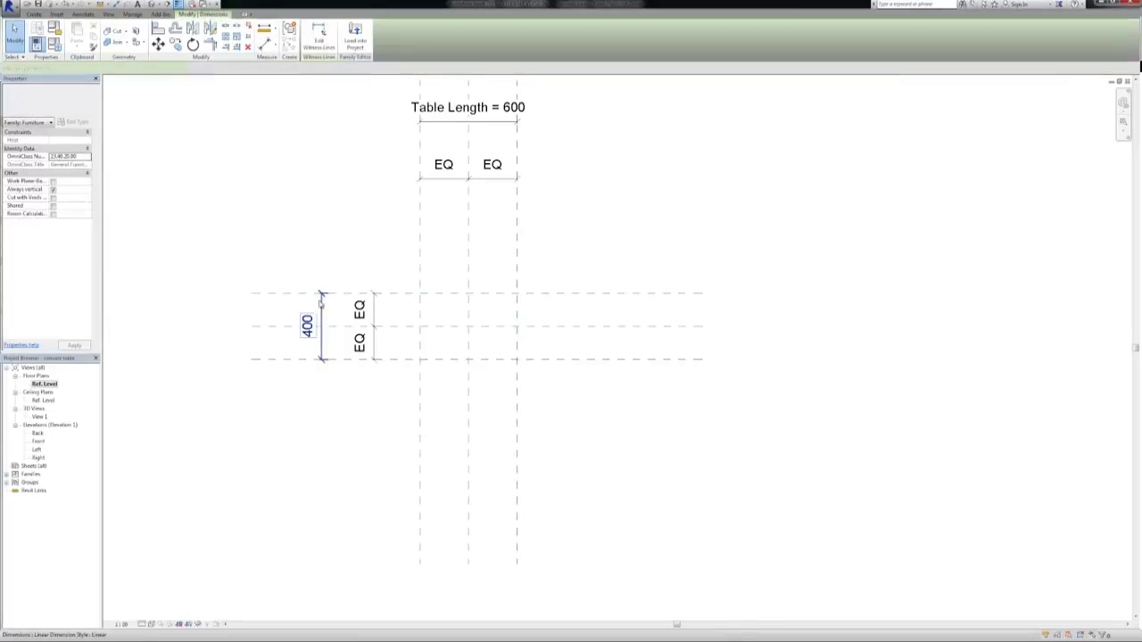
Label the overall dimension between the outer horizontal planes with a new family type parameter named Table Width
click(209, 69)
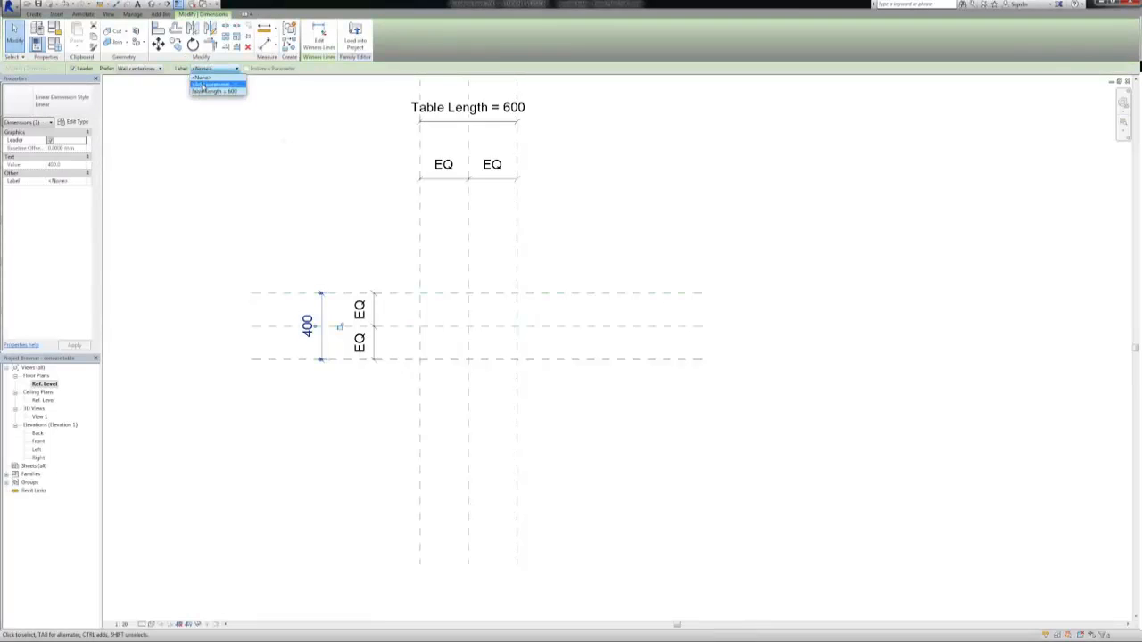
click(214, 89)
text(Table Wi)
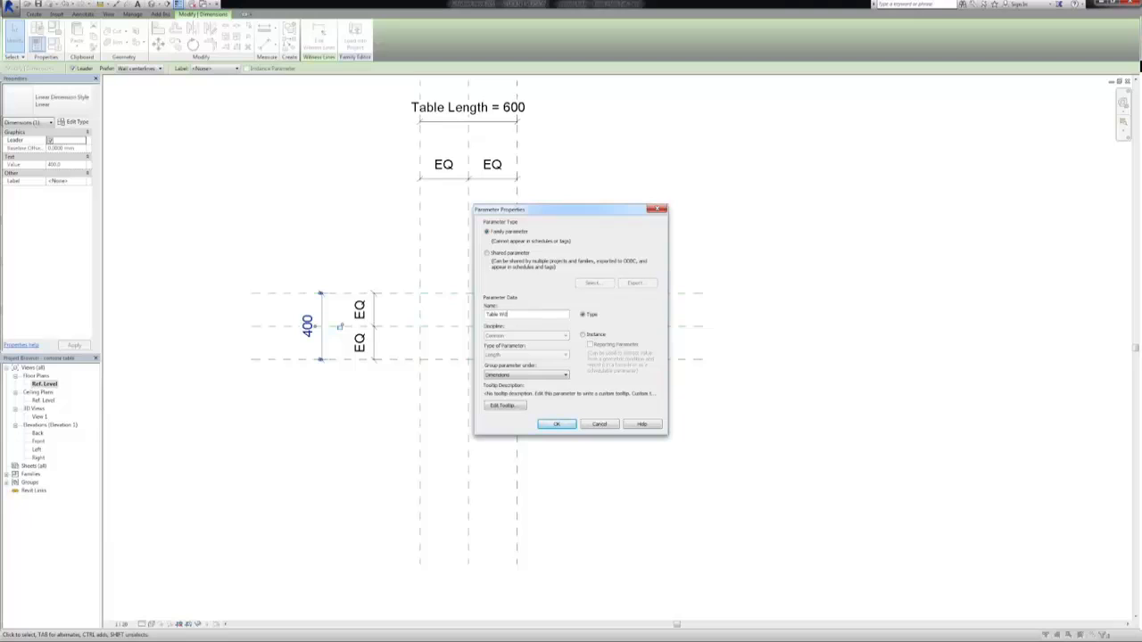
key(BackSpace)
key(BackSpace)
key(BackSpace)
key(BackSpace)
click(555, 425)
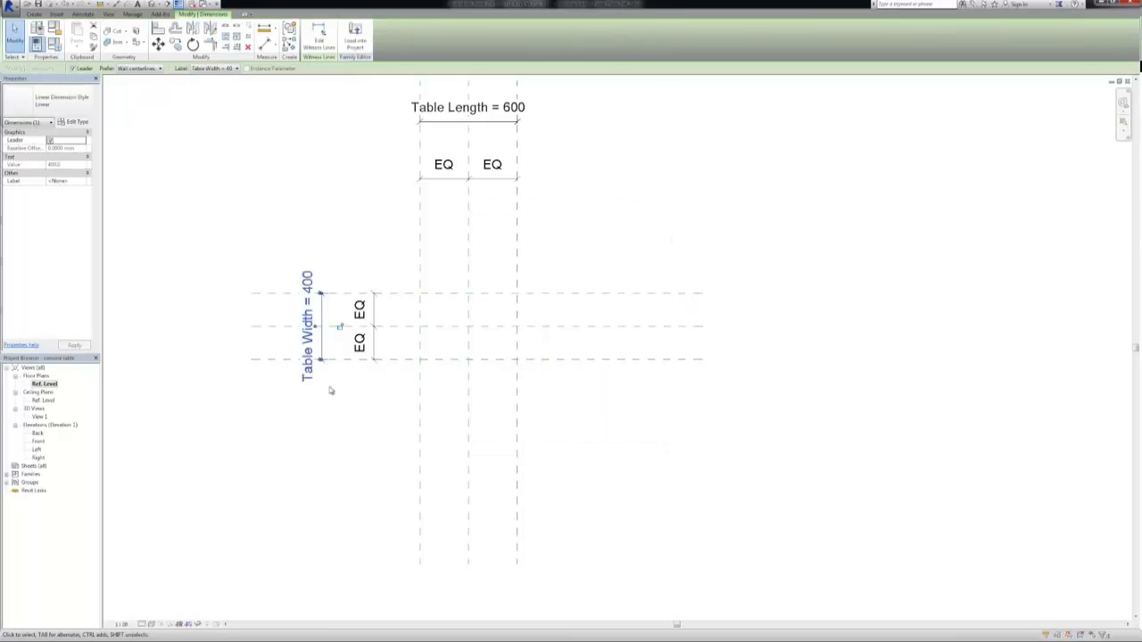
click(346, 421)
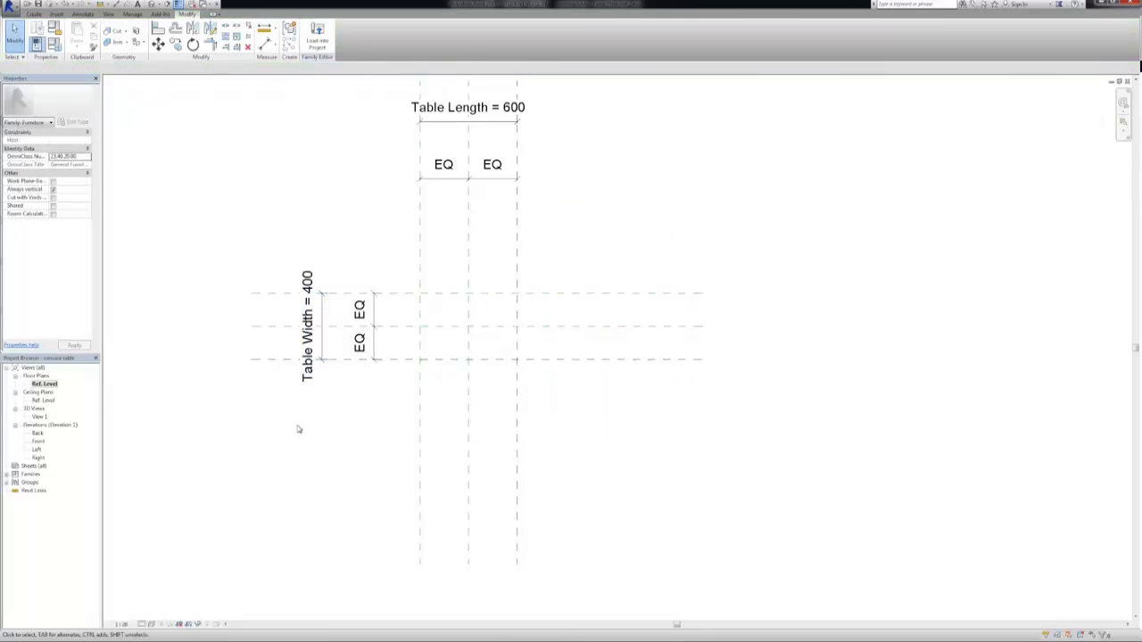
In the Front elevation, add an aligned dimension from Ref. Level up to the horizontal Table reference plane
double_click(38, 441)
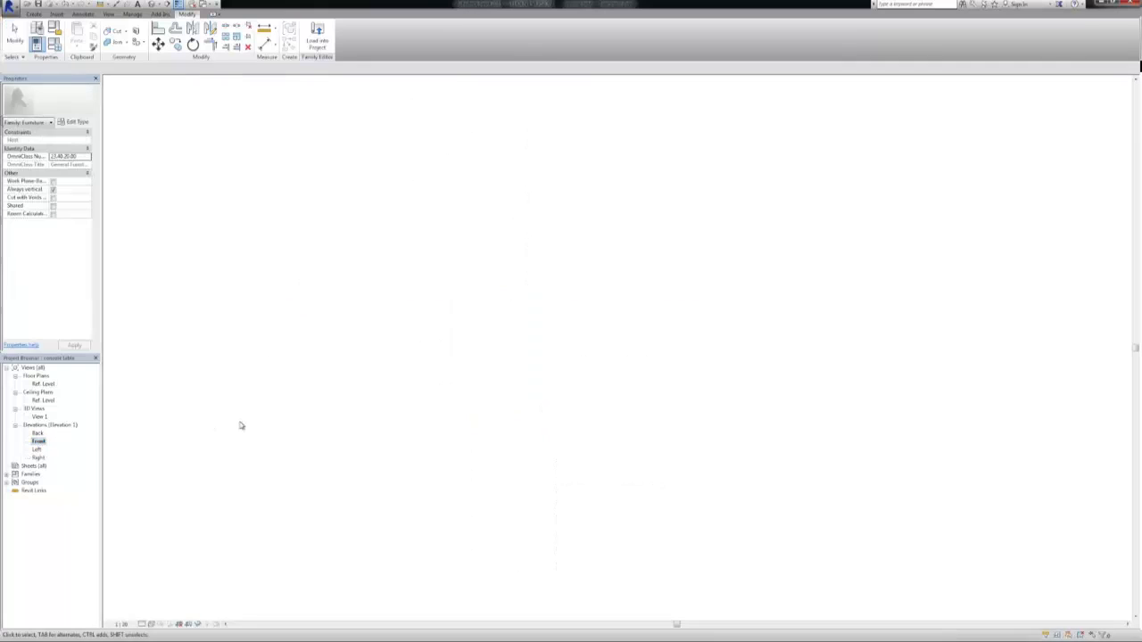
click(265, 44)
click(314, 346)
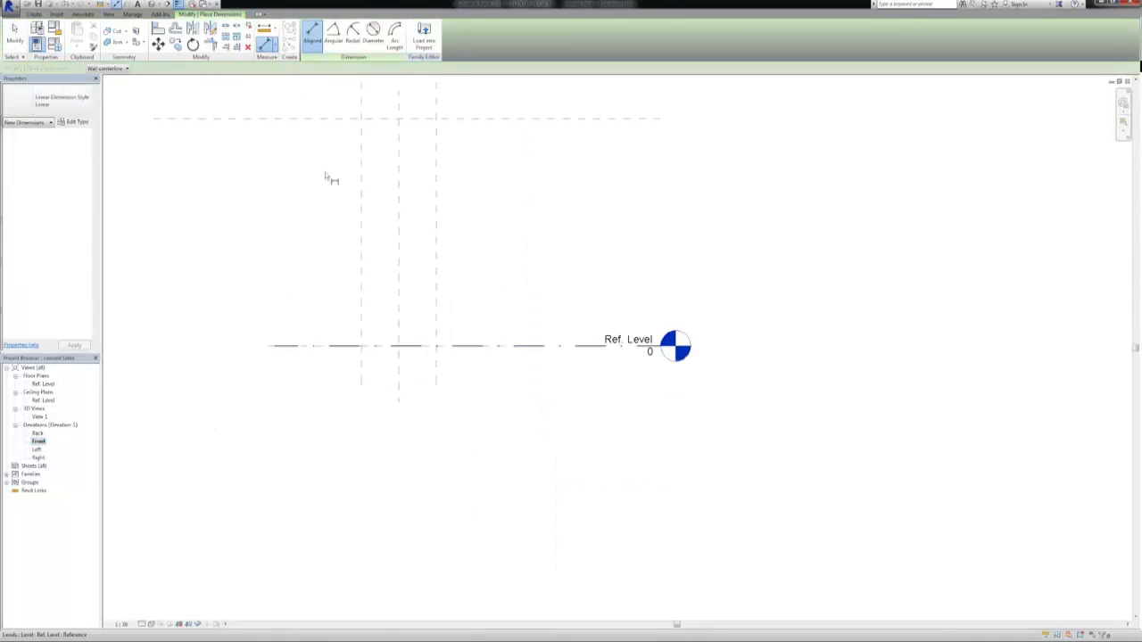
click(332, 119)
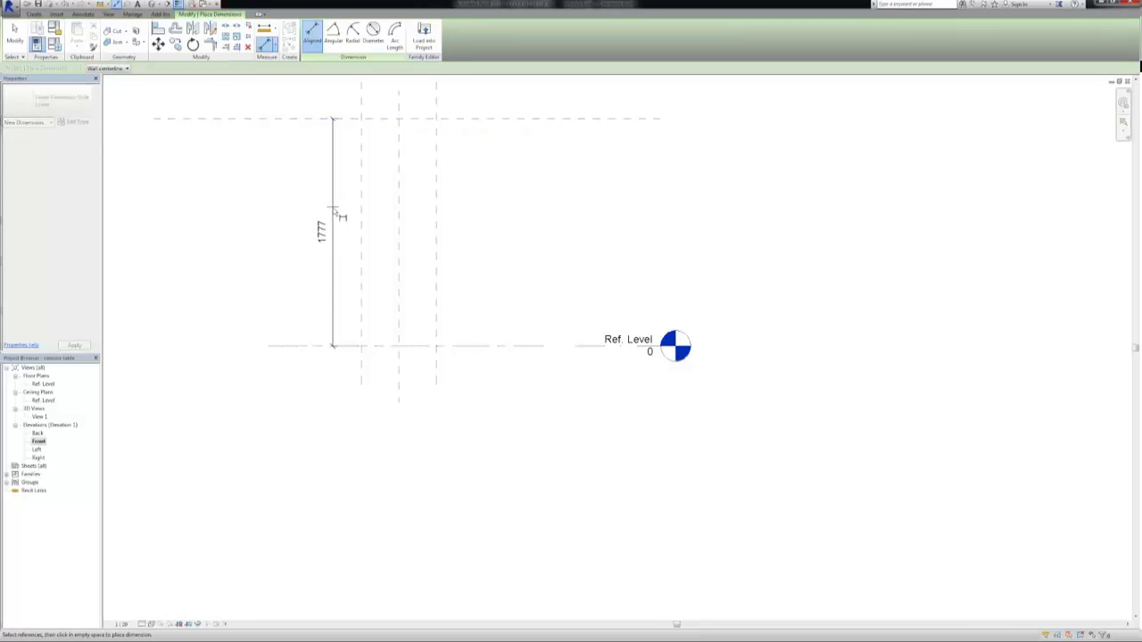
click(336, 210)
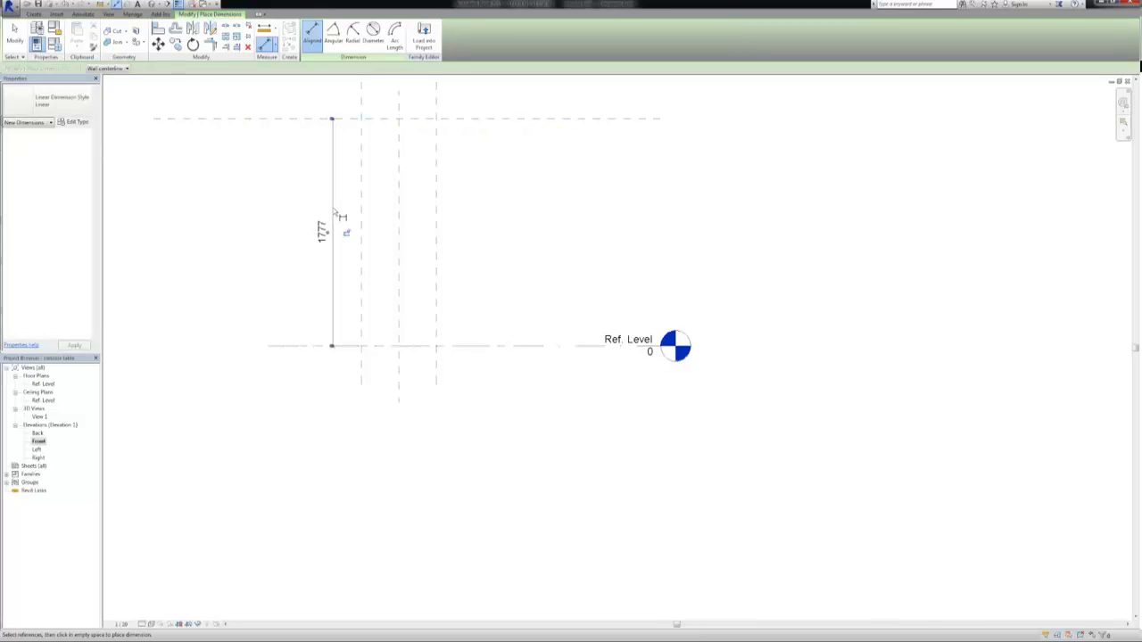
key(Escape)
Label the vertical dimension above Ref. Level with a new family type parameter named Table Height
click(334, 211)
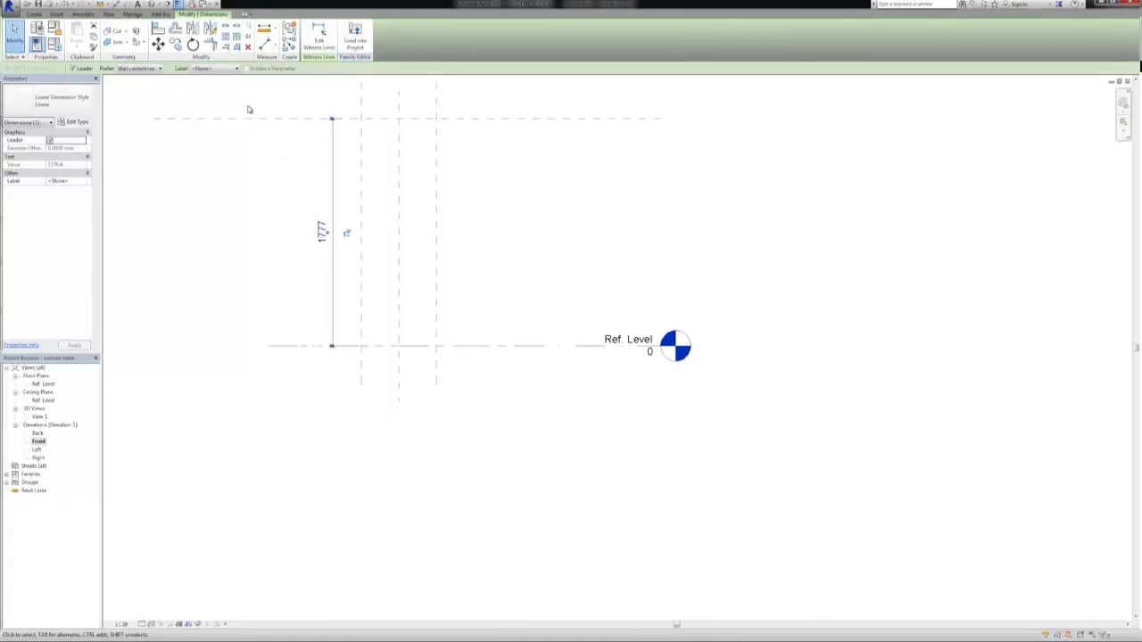
click(209, 69)
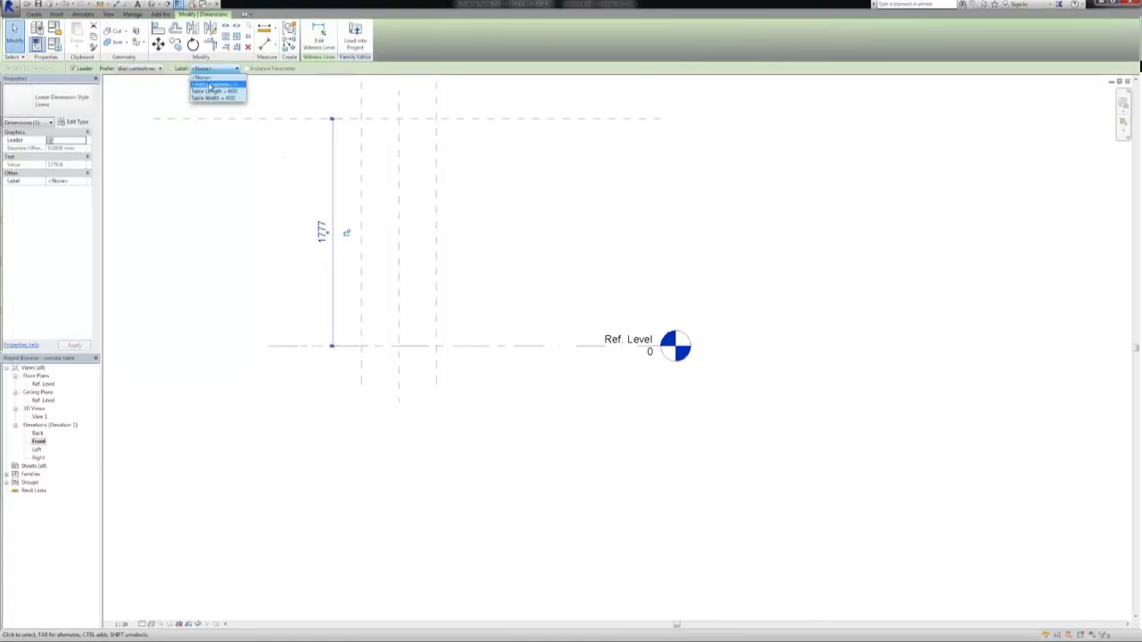
click(209, 84)
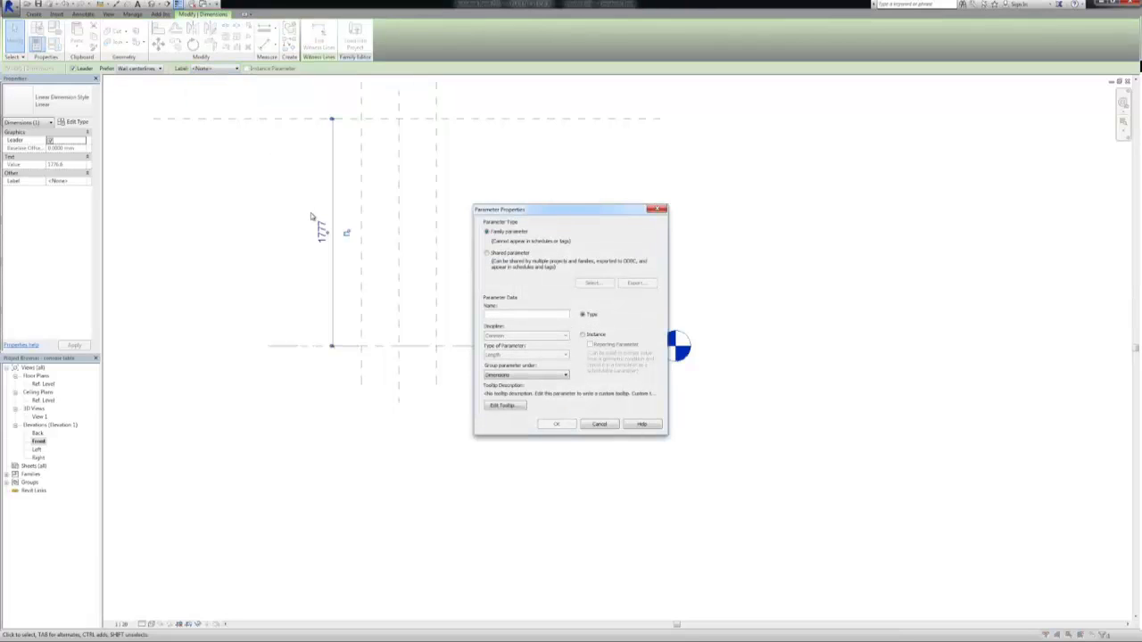
text(Table Height)
click(554, 424)
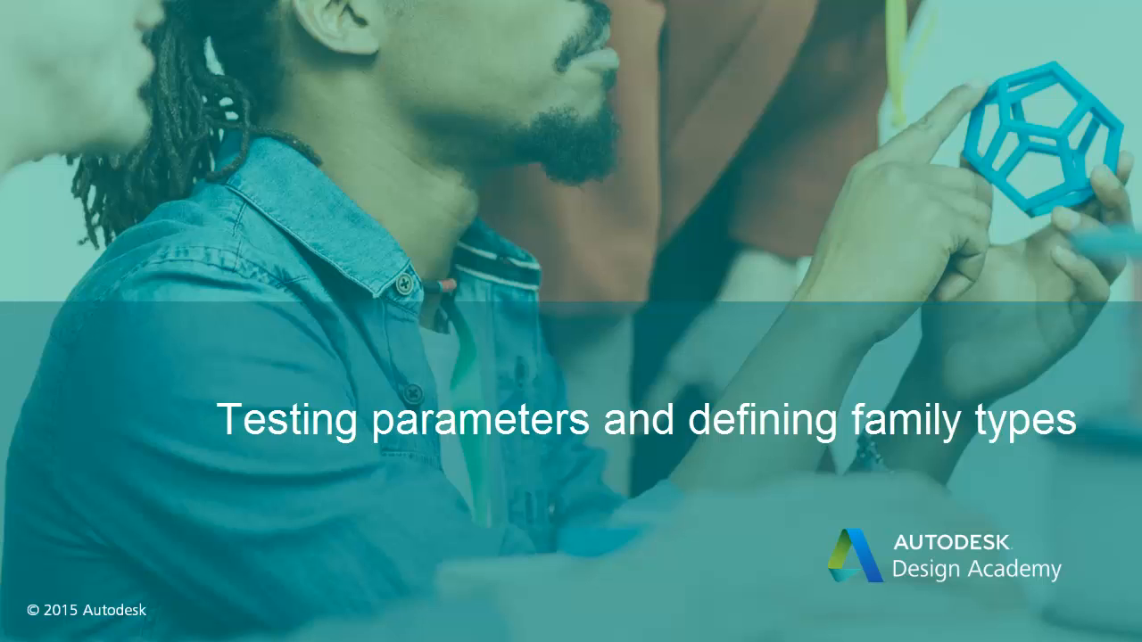
In the Ref. Level plan, open Family Types and test the model by applying a Table Width of 600
double_click(44, 383)
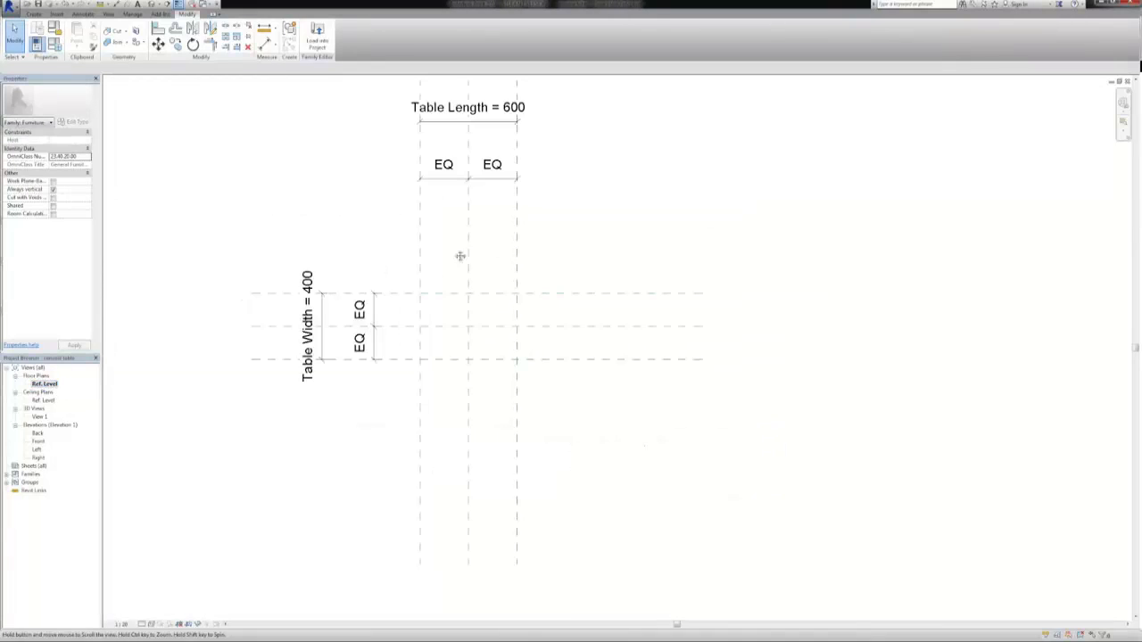
middle_drag(460, 256, 774, 307)
click(54, 43)
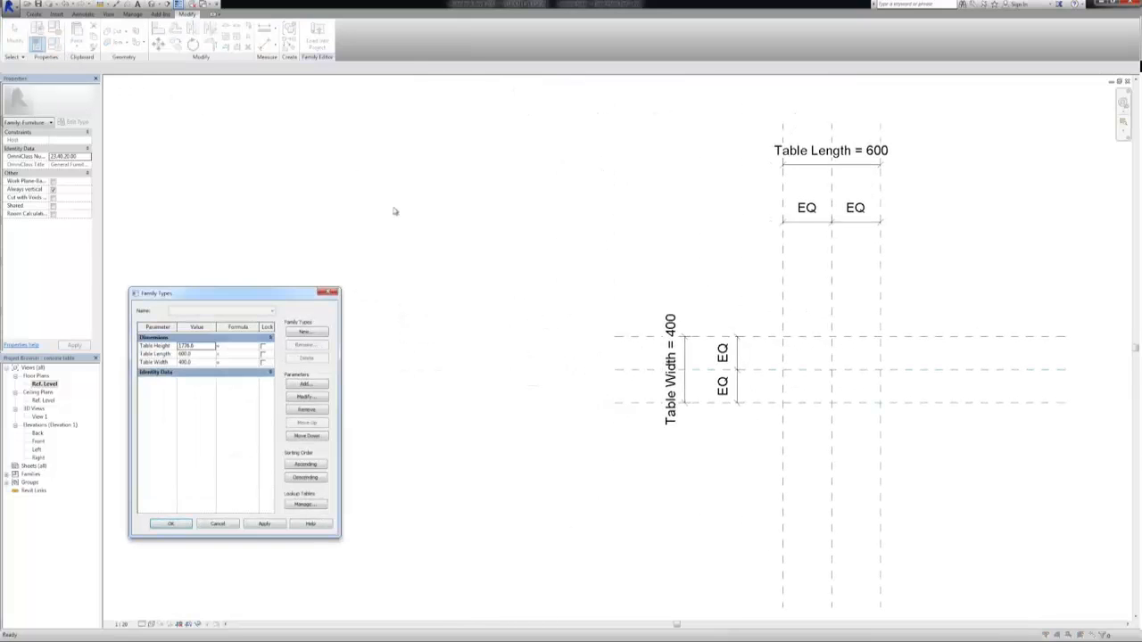
drag(242, 294, 372, 253)
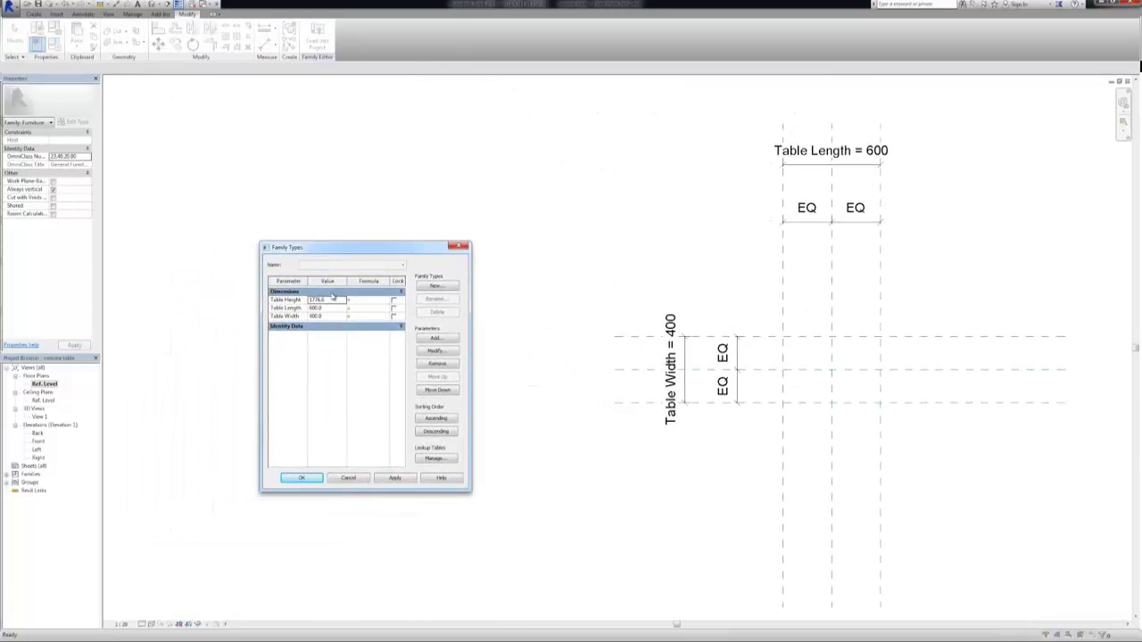
click(334, 299)
click(332, 312)
click(331, 316)
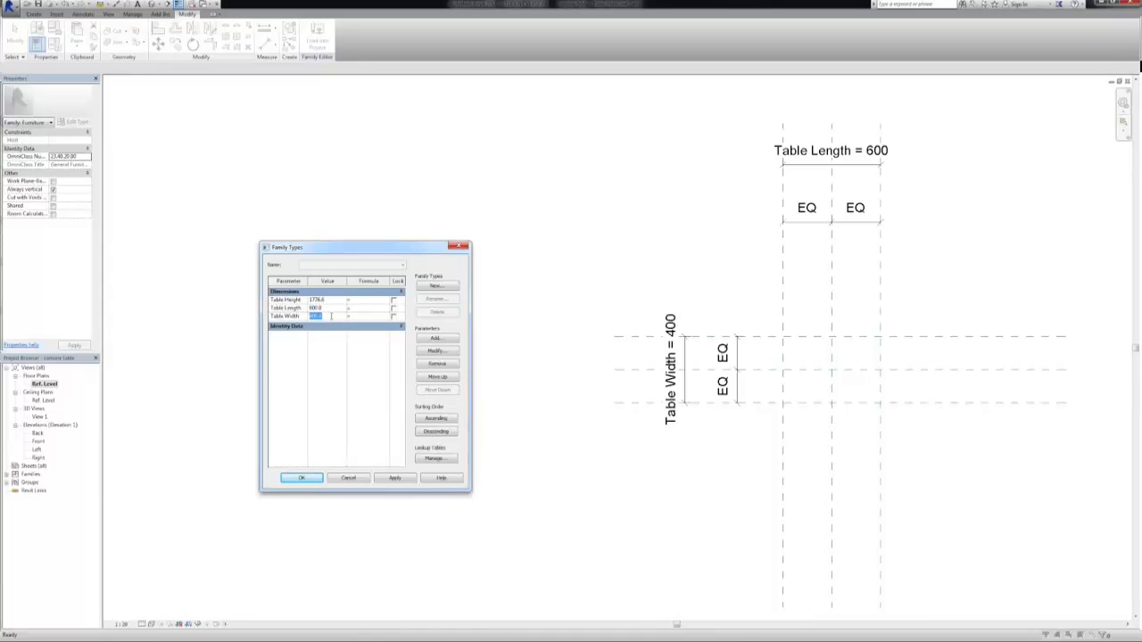
text(600)
click(395, 479)
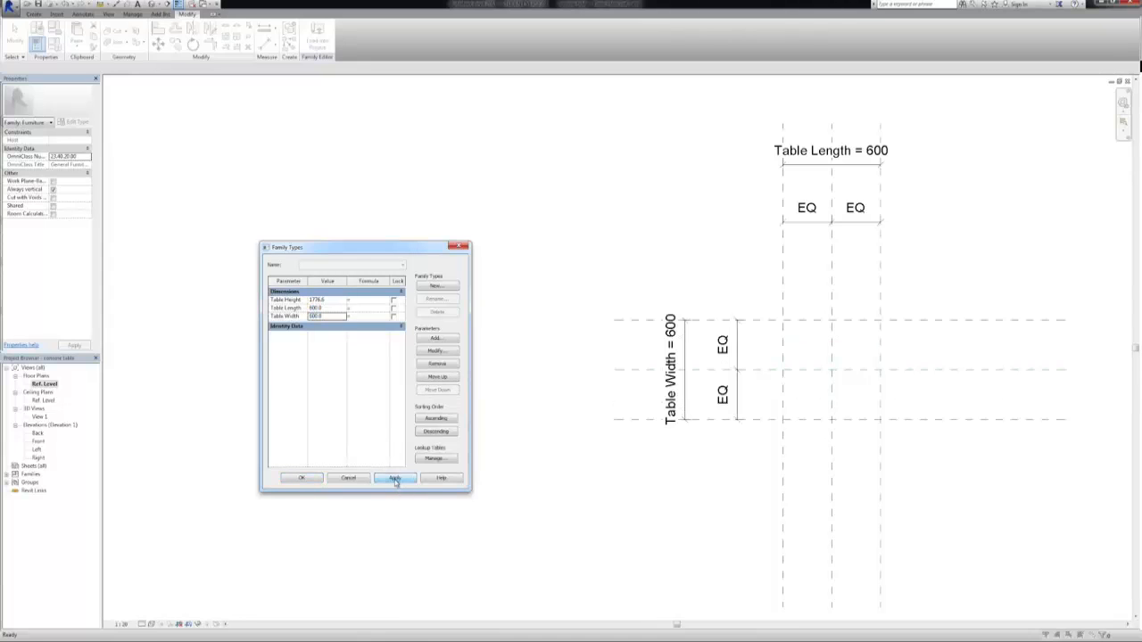
Test the Table Length parameter by applying a value of 200
click(324, 308)
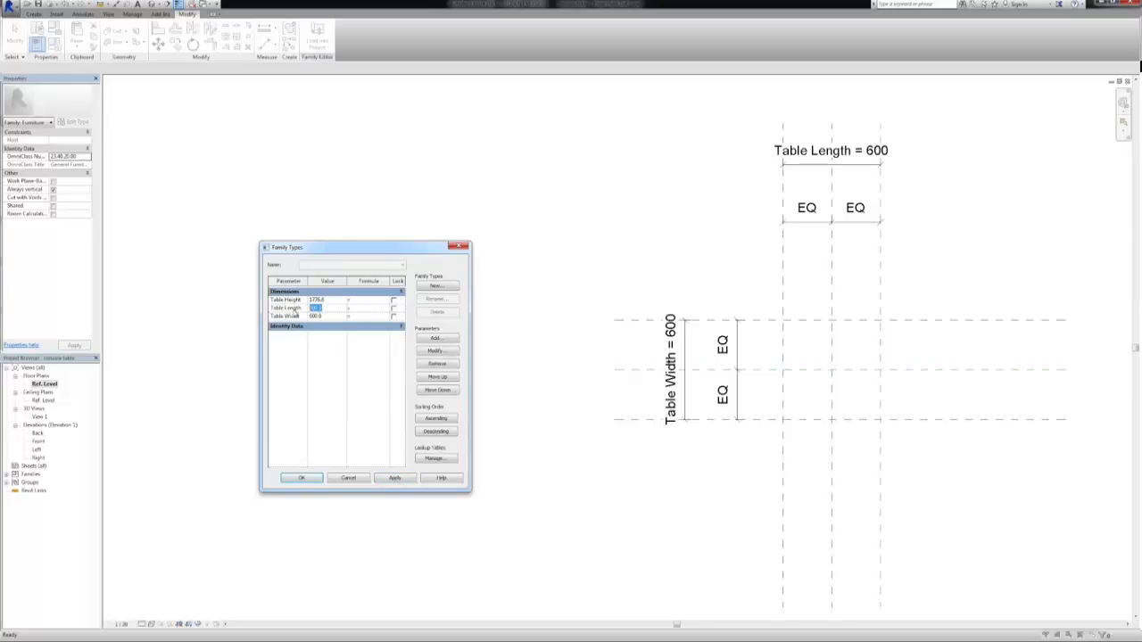
text(200)
click(395, 478)
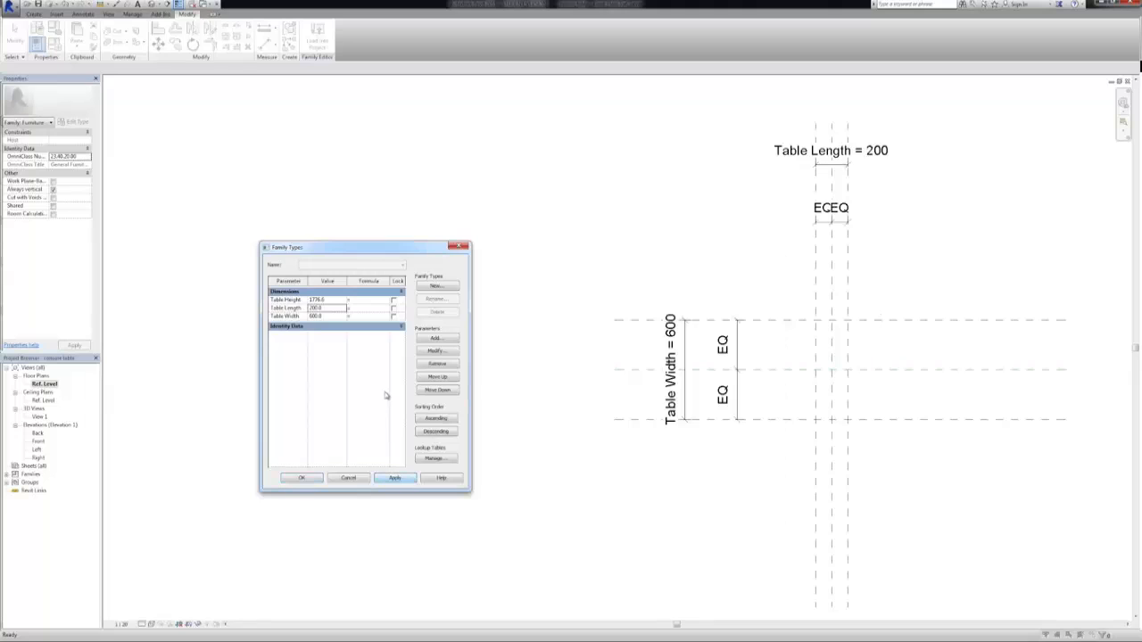
Set Table Length to 800 and Table Width to 400, apply them and close Family Types
double_click(336, 310)
text(800)
double_click(331, 317)
text(400)
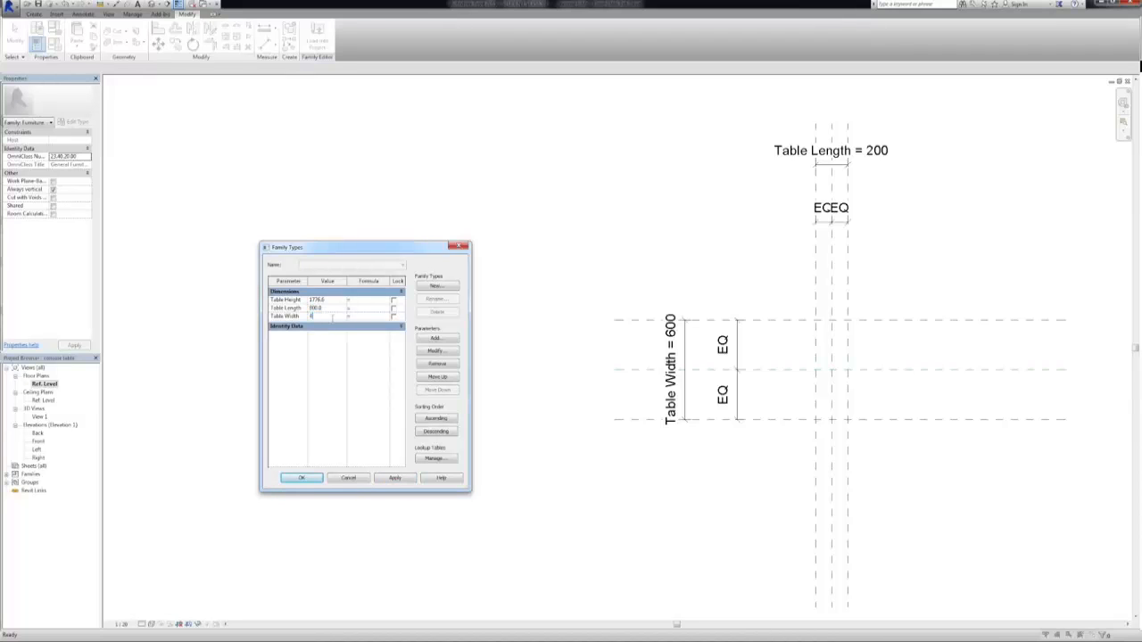
click(393, 478)
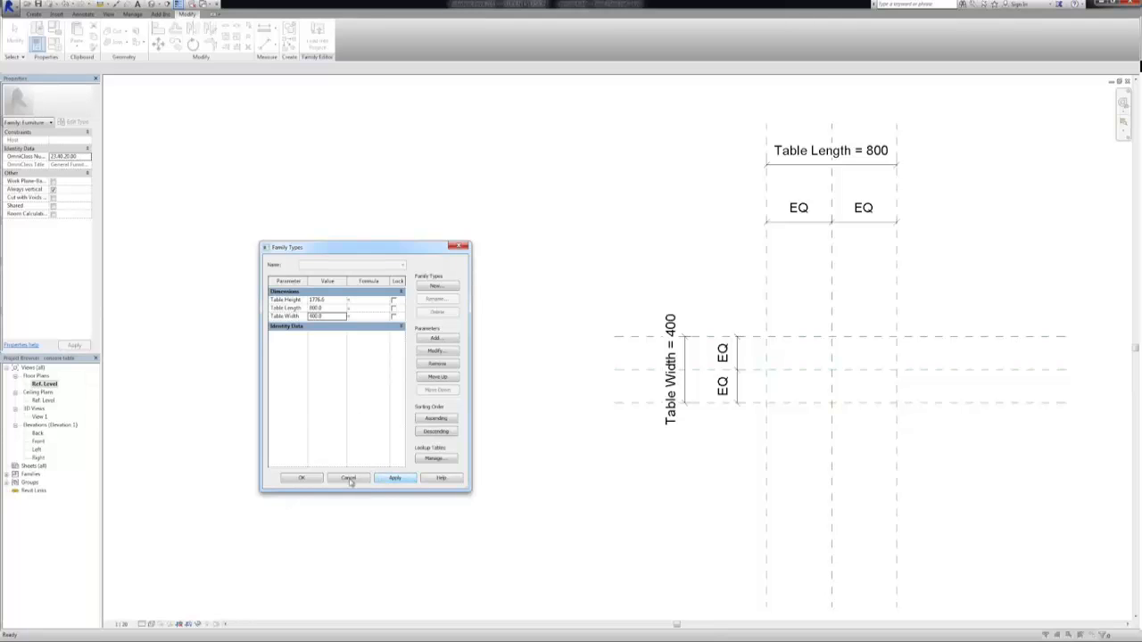
click(302, 478)
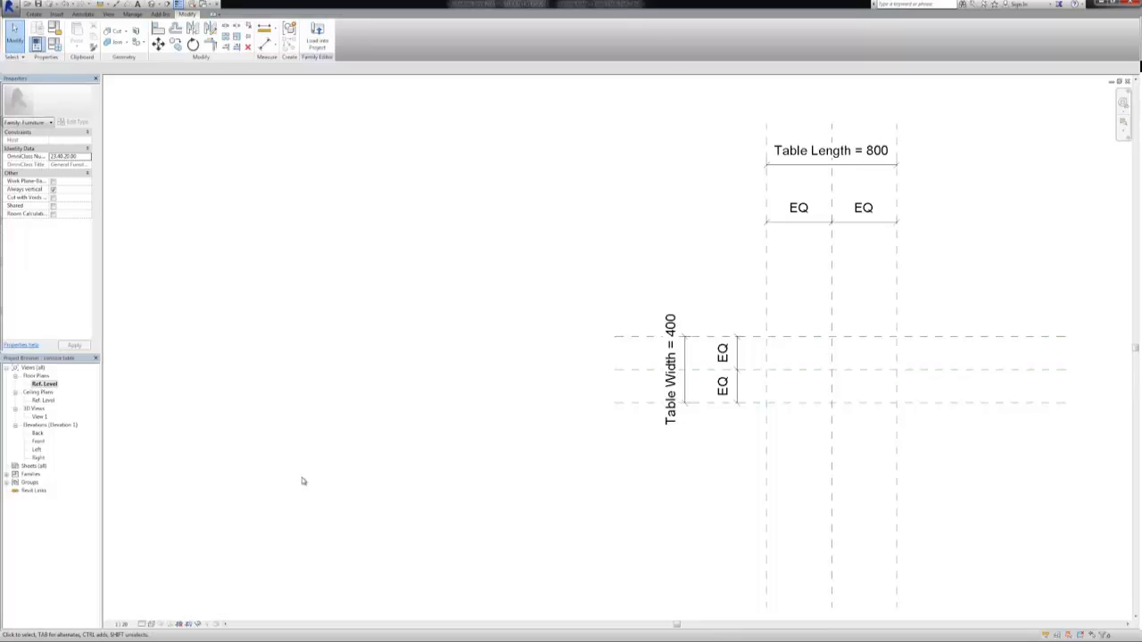
In the Front elevation, set the Table Height parameter to 800 in Family Types and apply it
double_click(37, 441)
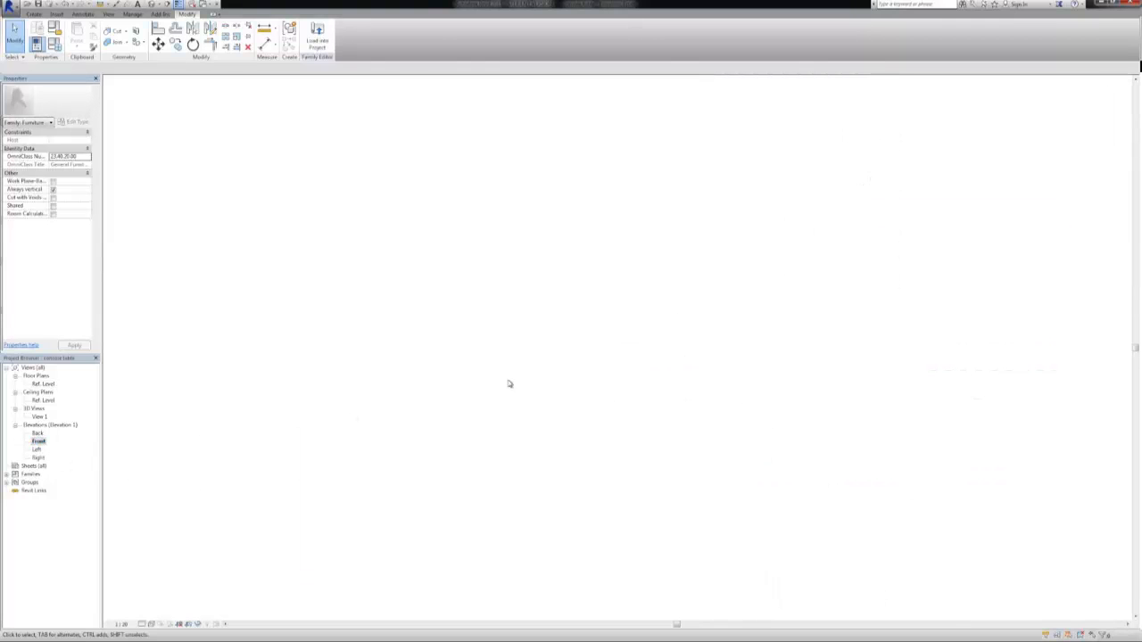
mouse_move(401, 276)
middle_down()
mouse_move(629, 278)
mouse_move(631, 255)
middle_up()
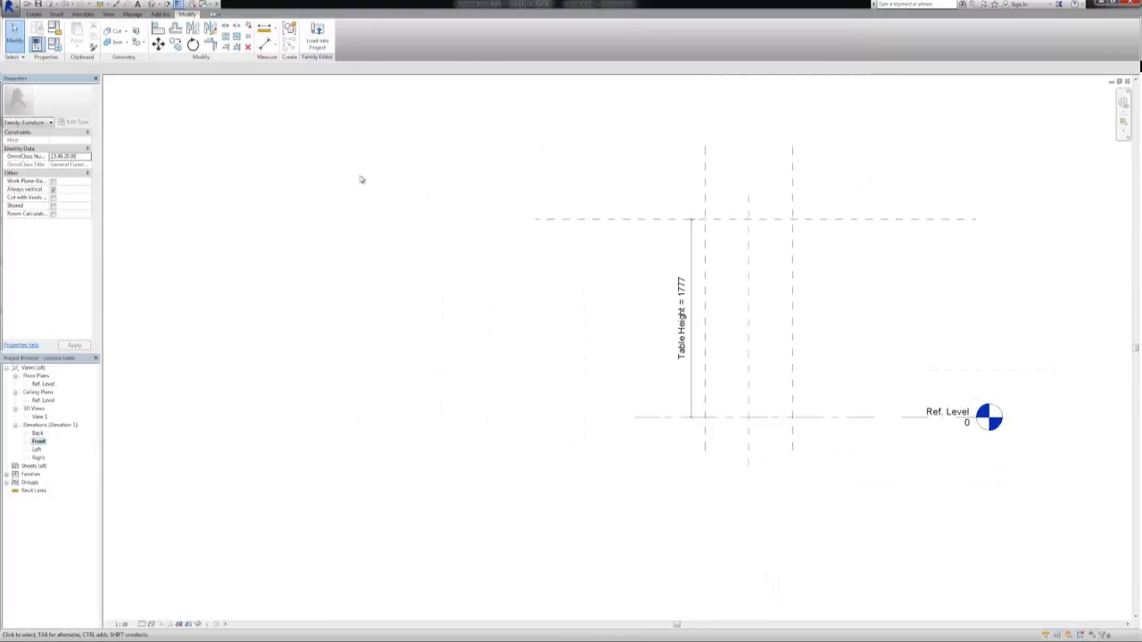
click(55, 43)
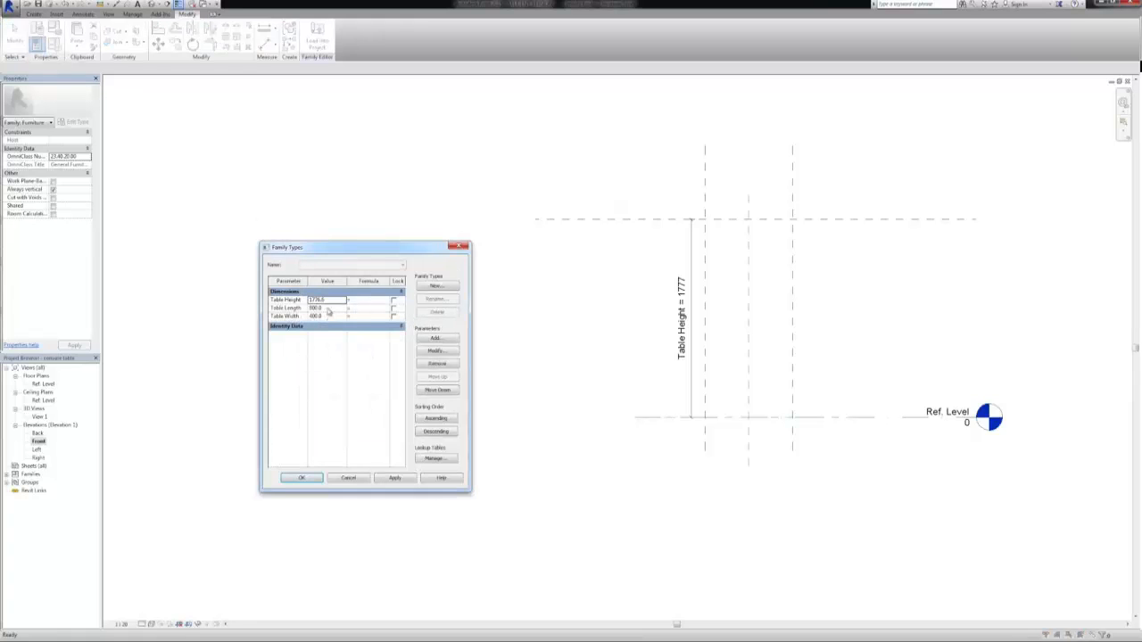
drag(331, 301, 291, 304)
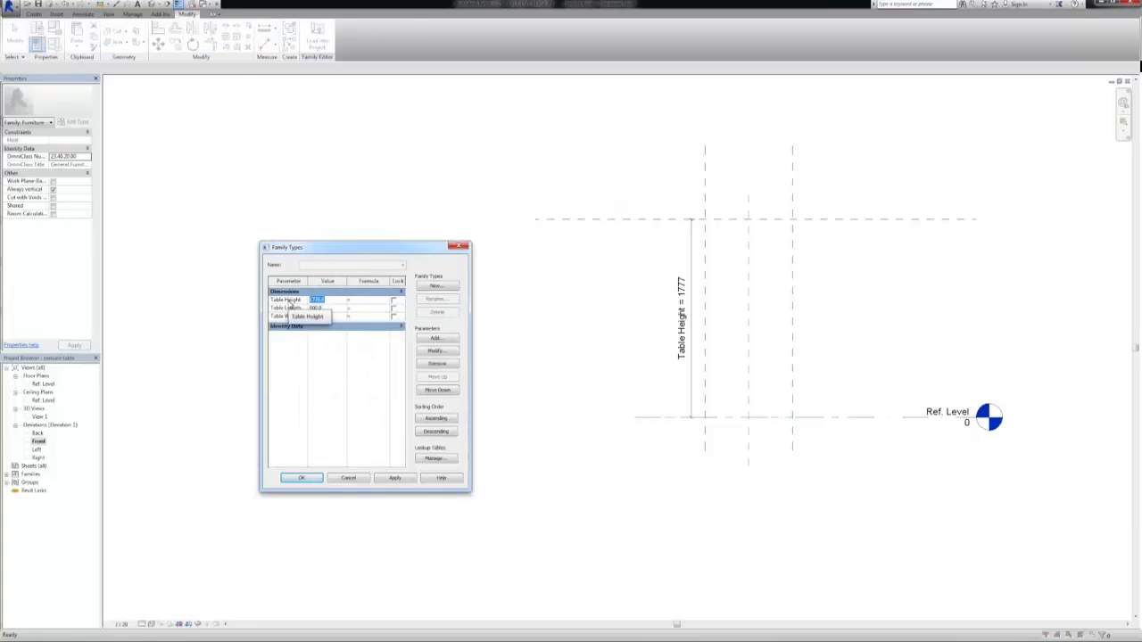
text(40)
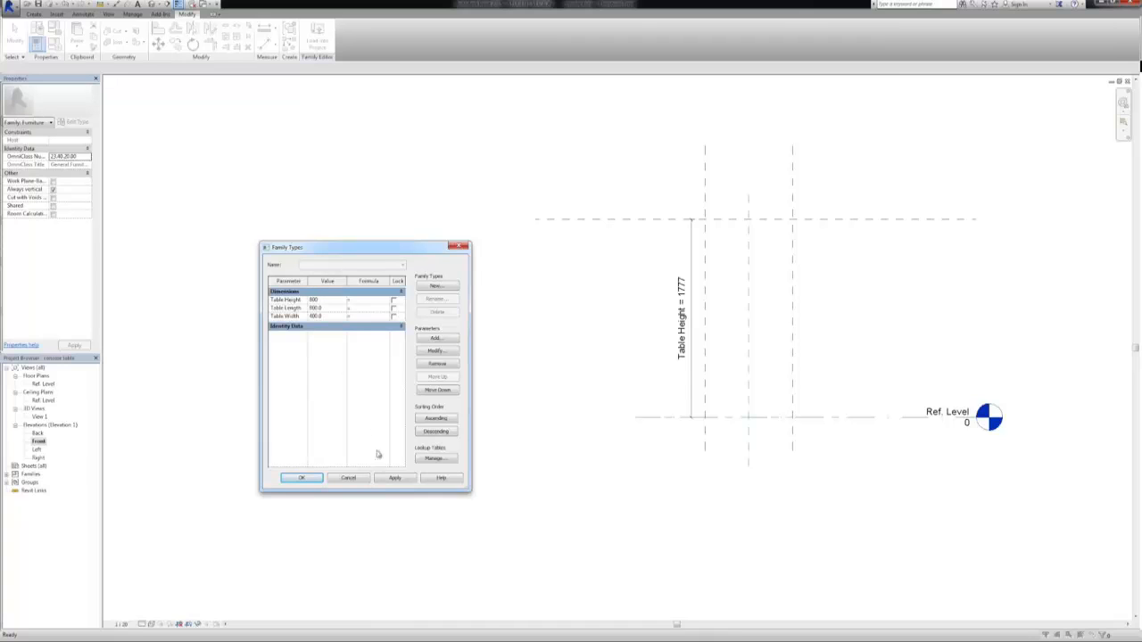
click(385, 479)
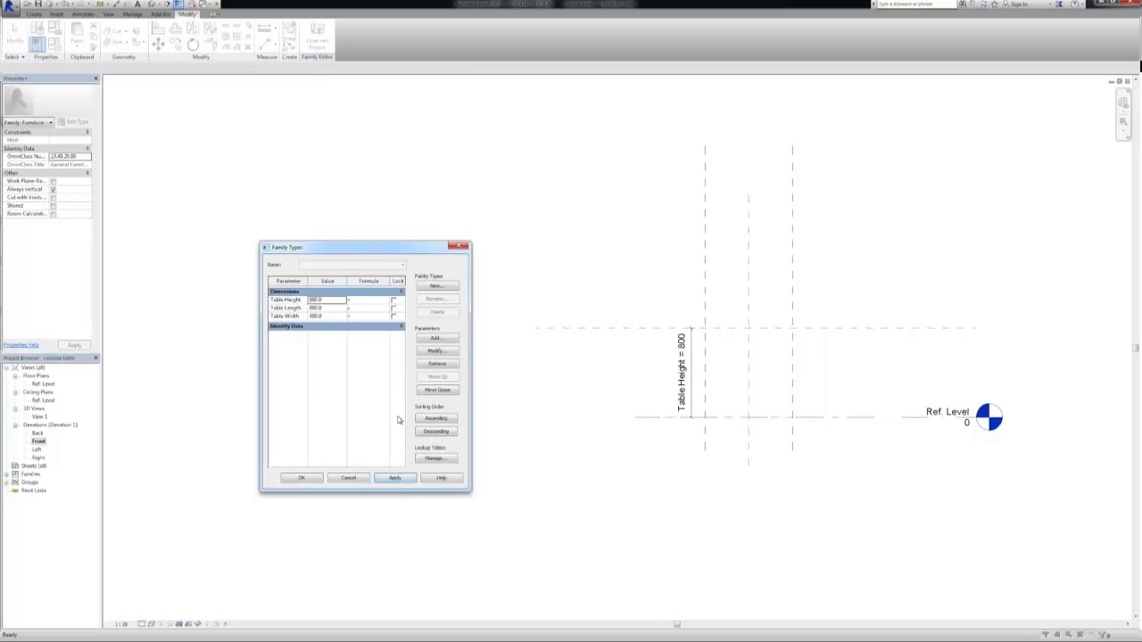
Create family types named 800 x 400 x 800 and 400 x 400 x 800, setting Table Length to 400 for the latter
click(431, 286)
drag(326, 344, 255, 394)
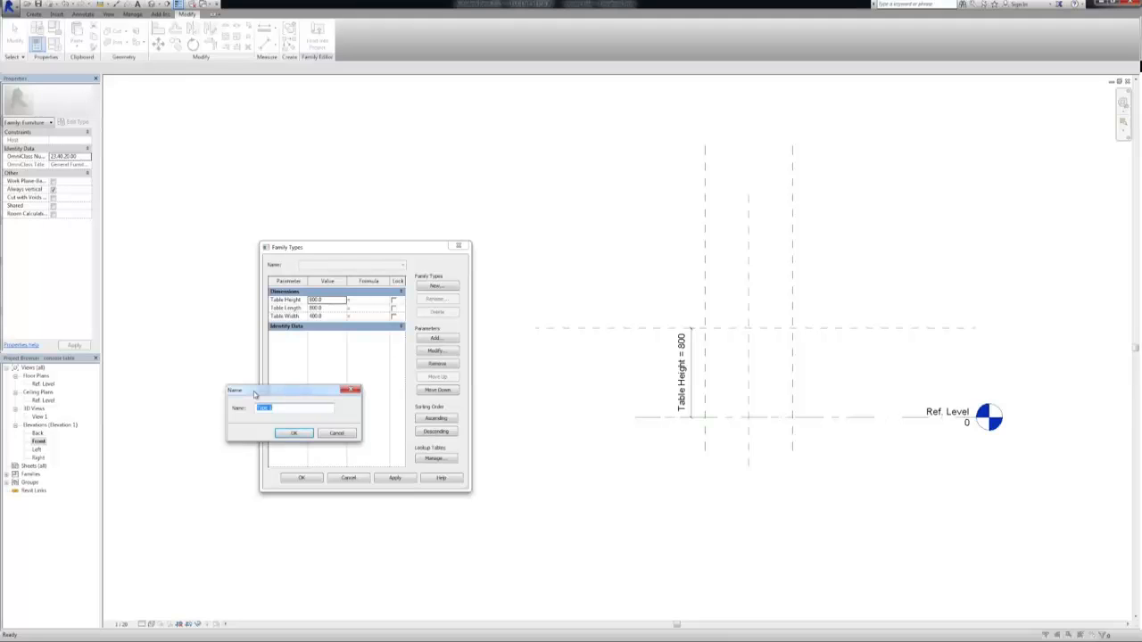
drag(327, 308, 301, 310)
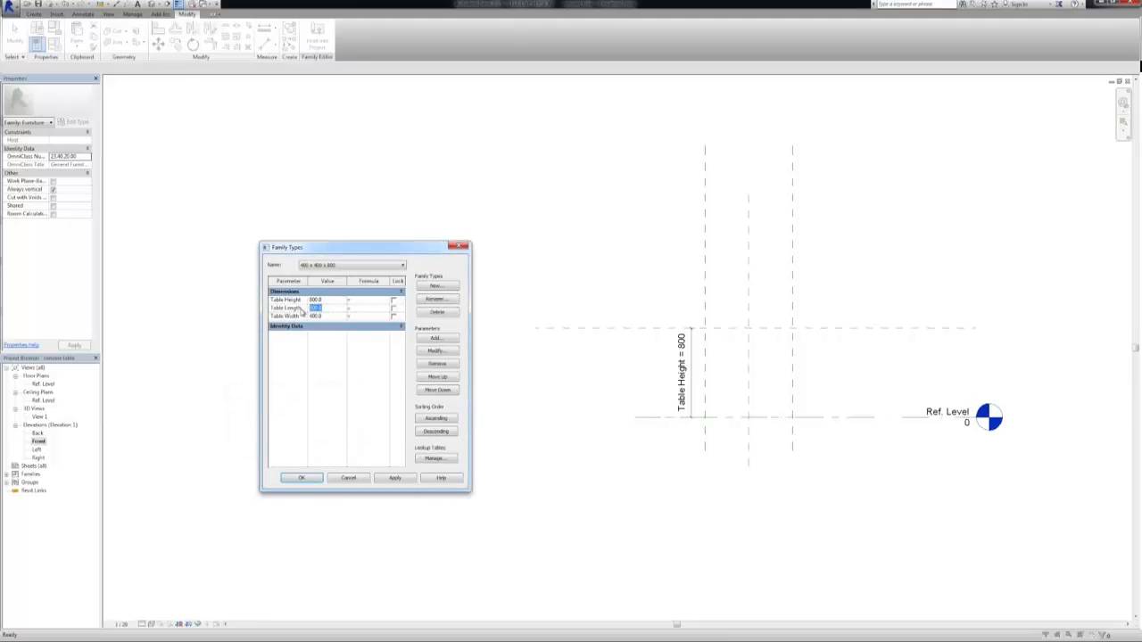
text(400)
click(395, 479)
Switch the current family type to 800 x 400 x 800 and apply it
click(349, 266)
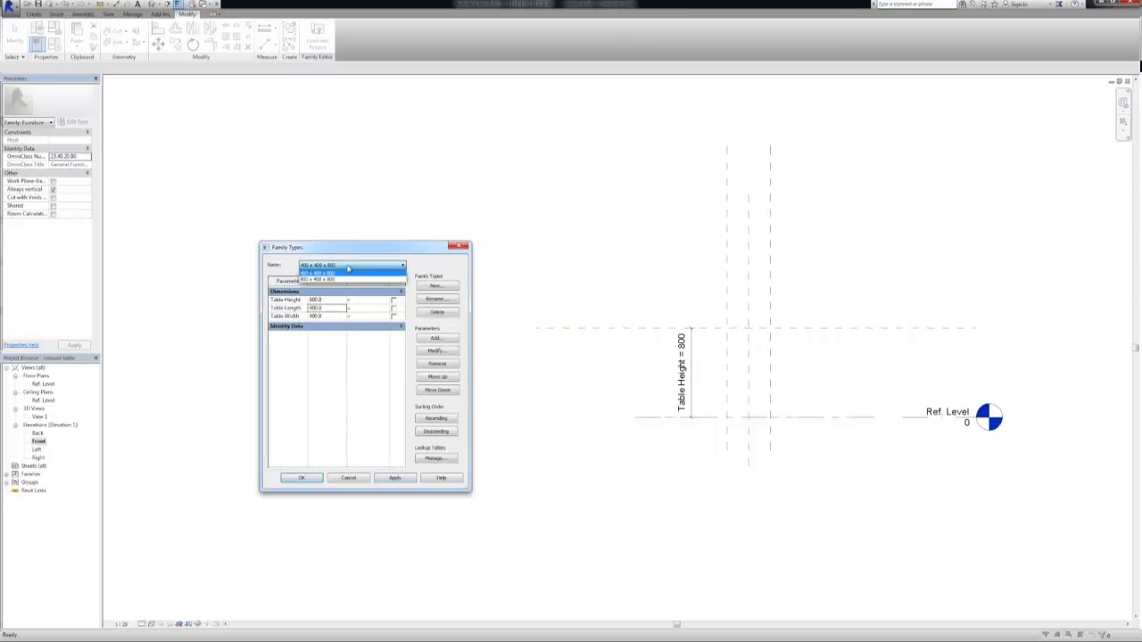
click(346, 282)
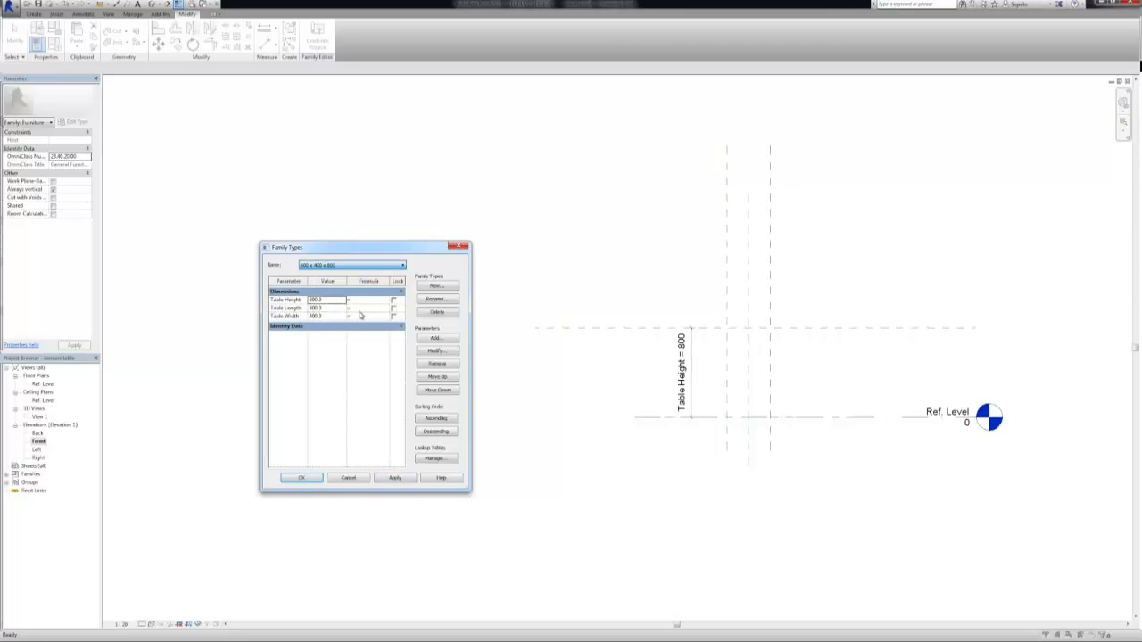
click(393, 479)
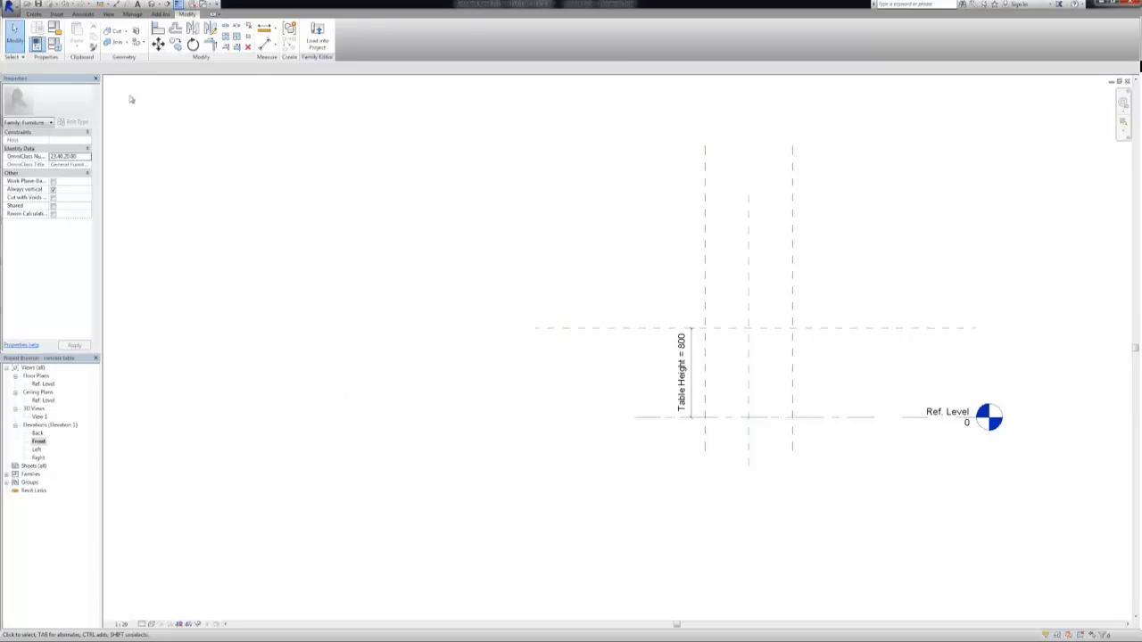
In the Ref. Level plan, start an Extrusion and sketch a rectangle about 520 by 260 mm inside the outer reference planes
click(33, 14)
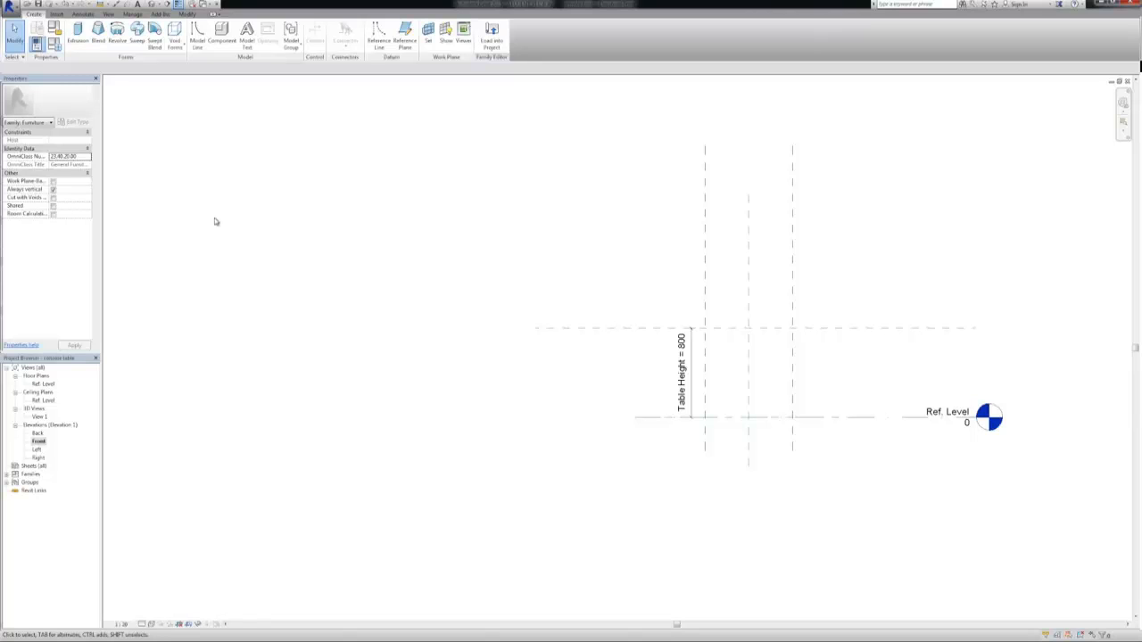
double_click(44, 384)
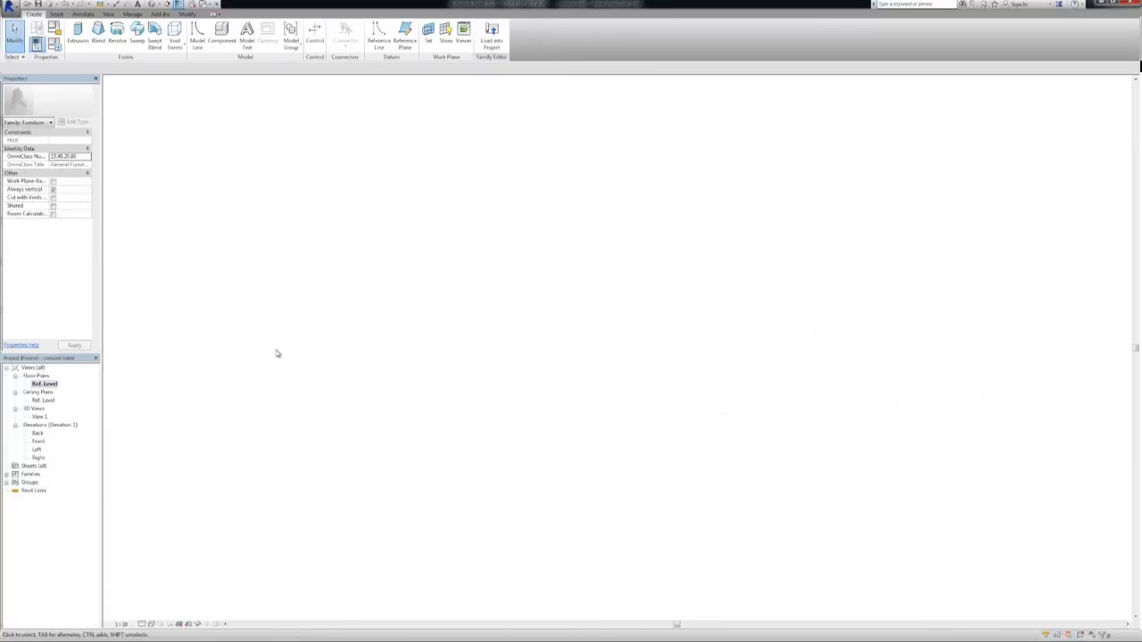
middle_drag(620, 299, 283, 324)
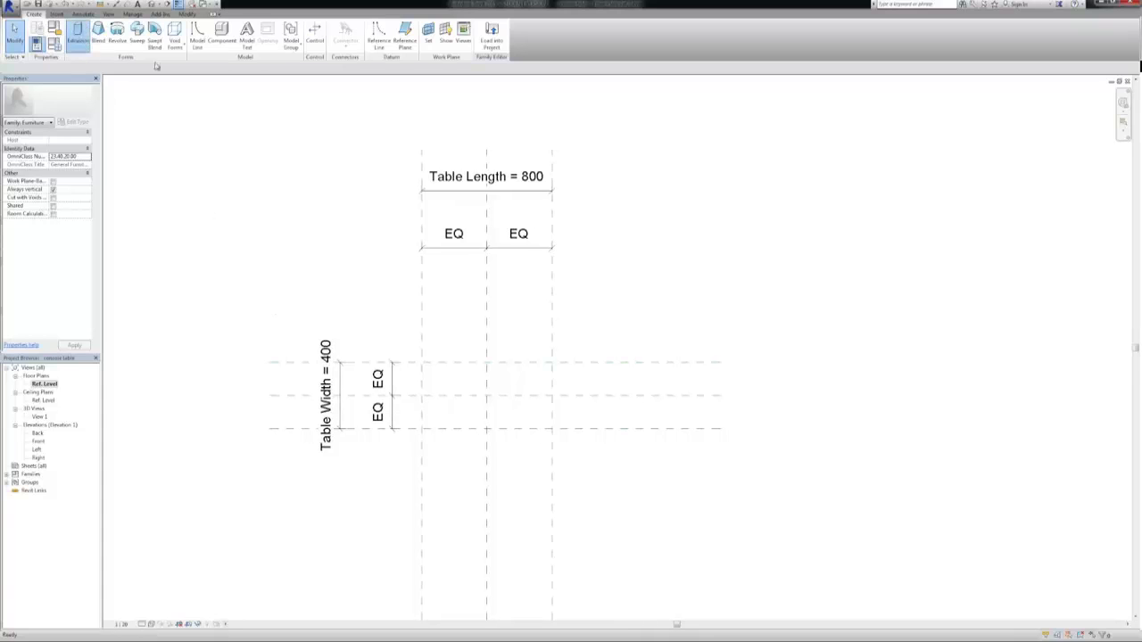
click(77, 35)
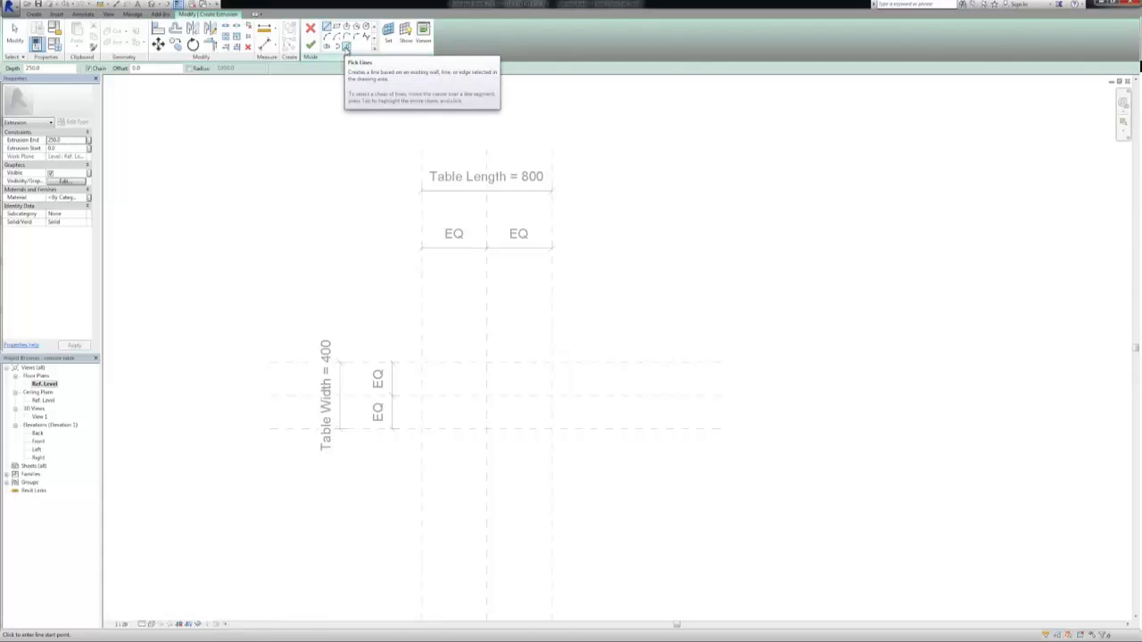
click(336, 27)
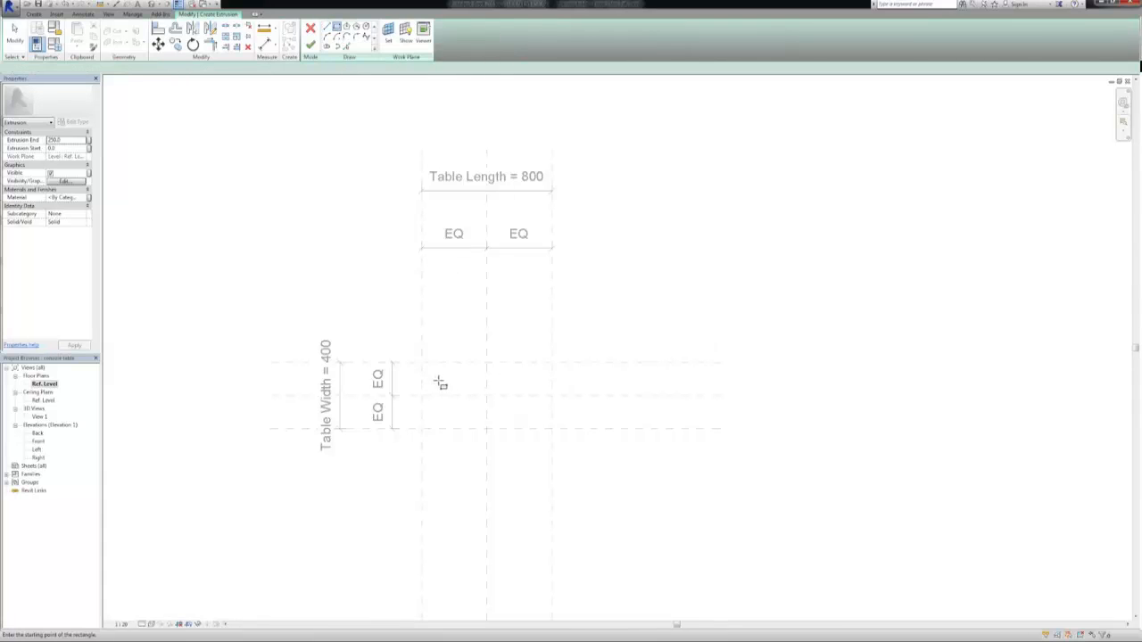
click(523, 416)
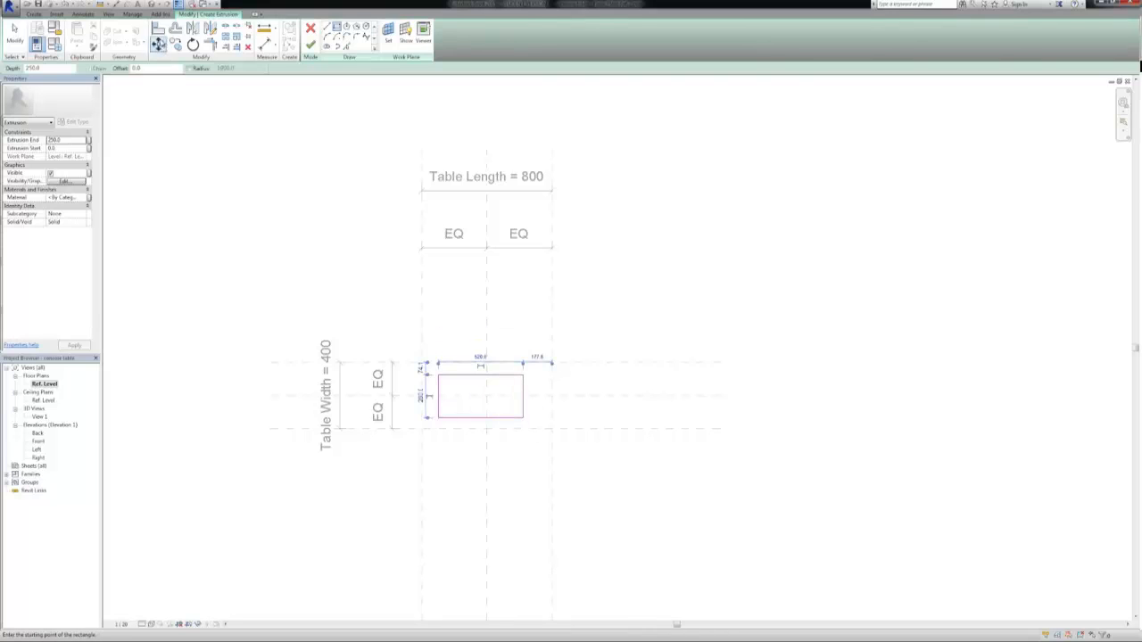
Align and lock the rectangle's four edges to the outer reference planes, and finish the extrusion sketch
key(a)
key(l)
click(445, 363)
click(481, 375)
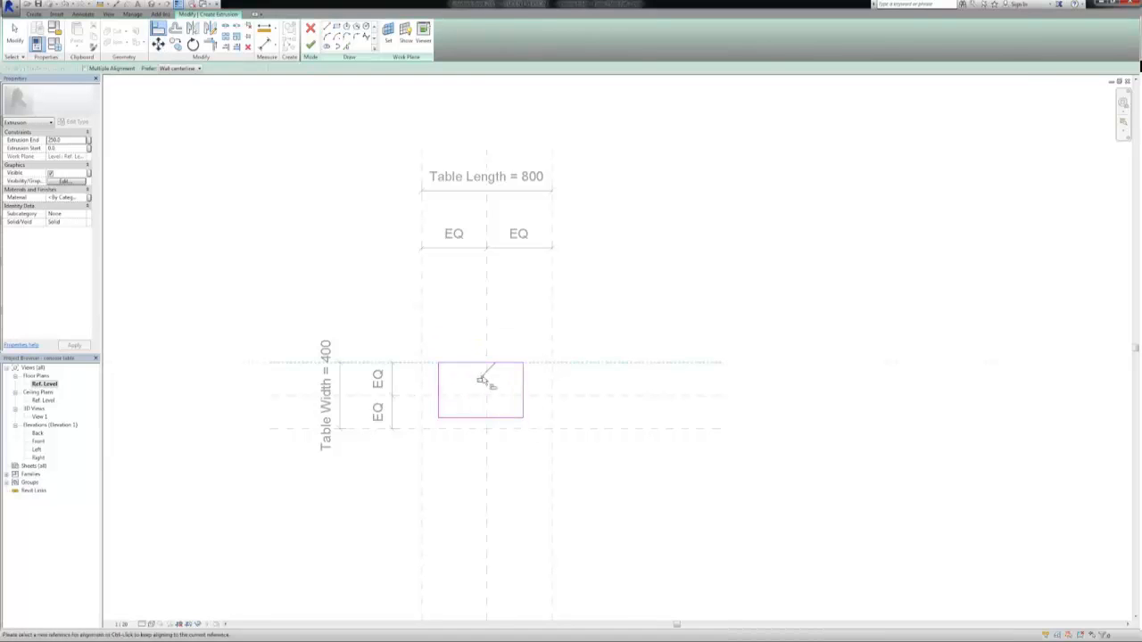
click(552, 388)
click(523, 387)
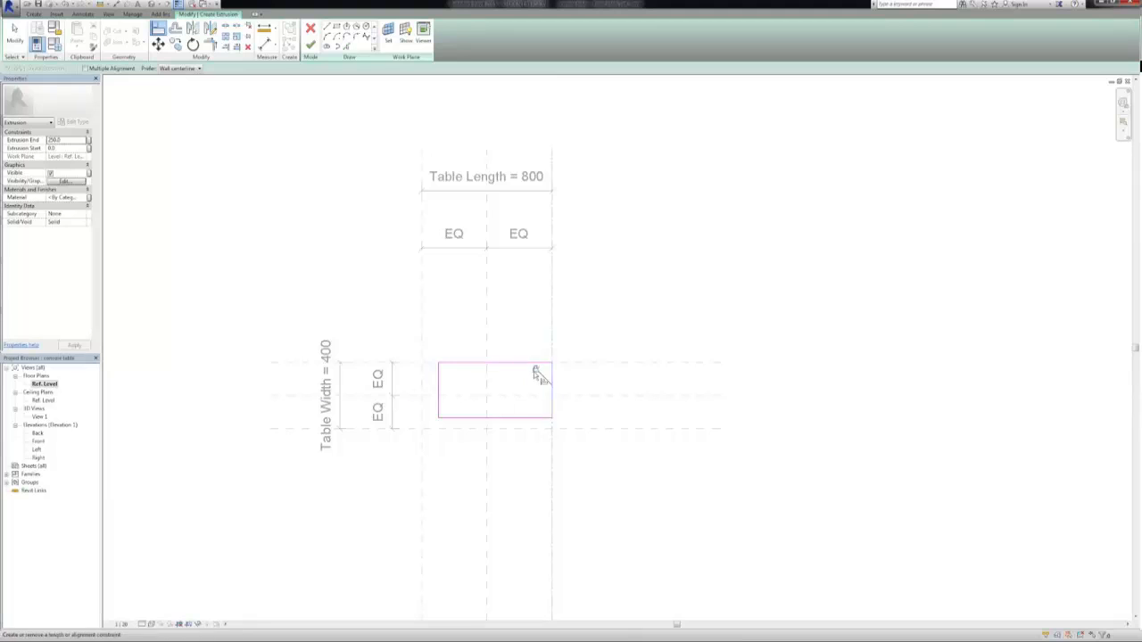
click(523, 428)
click(497, 416)
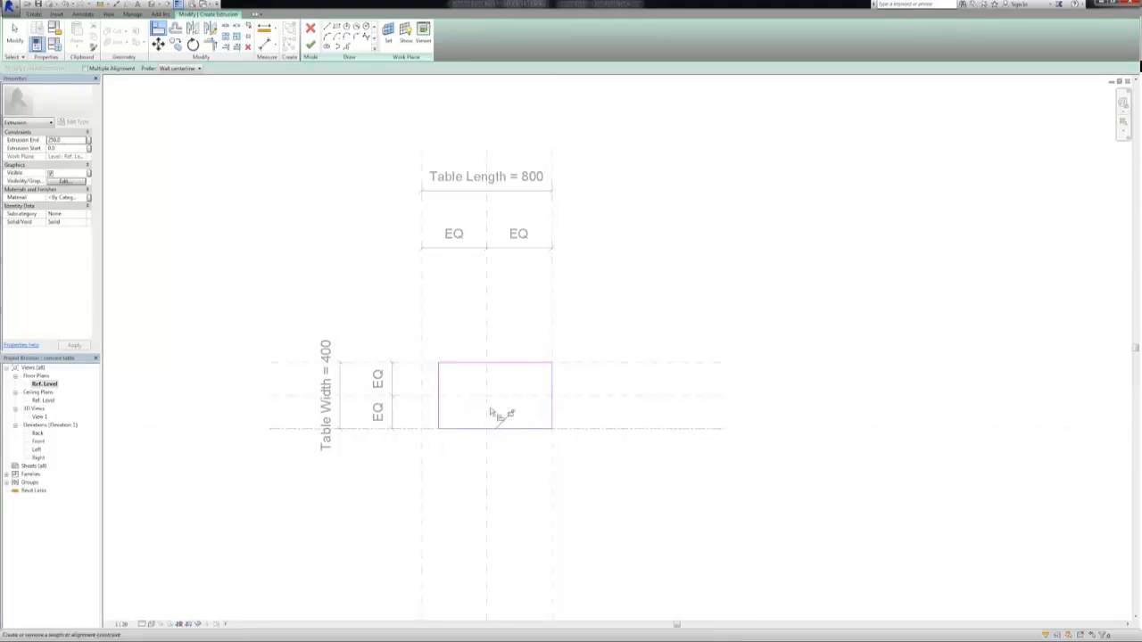
click(423, 379)
click(439, 382)
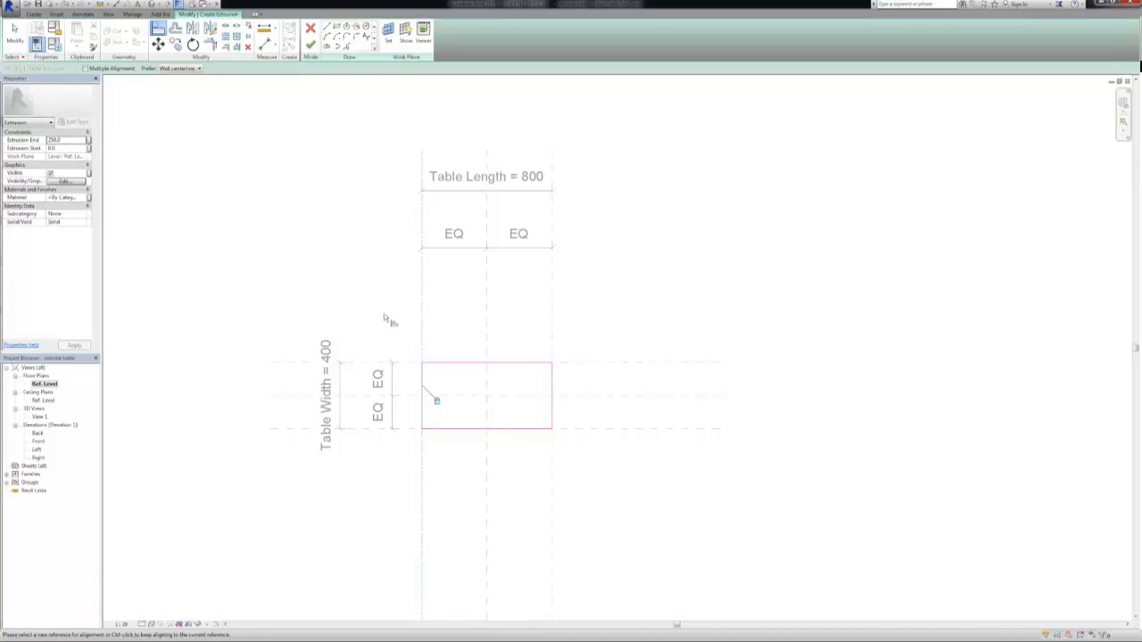
click(310, 44)
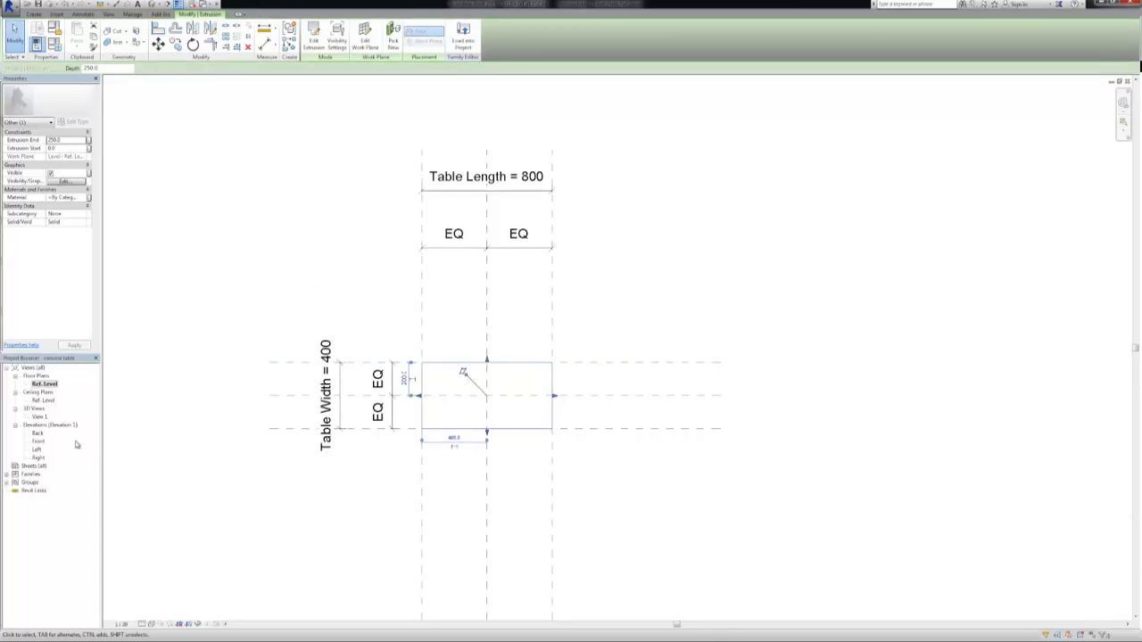
In the Front elevation, align the top face of the tabletop extrusion to the Table Top reference plane
double_click(38, 441)
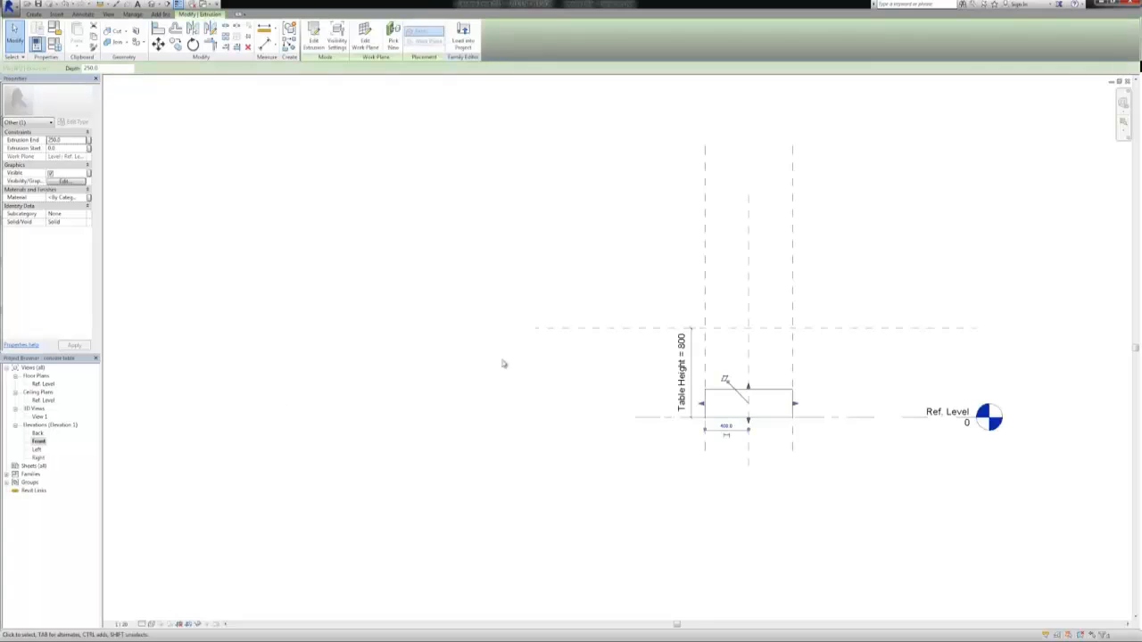
middle_drag(573, 357, 378, 360)
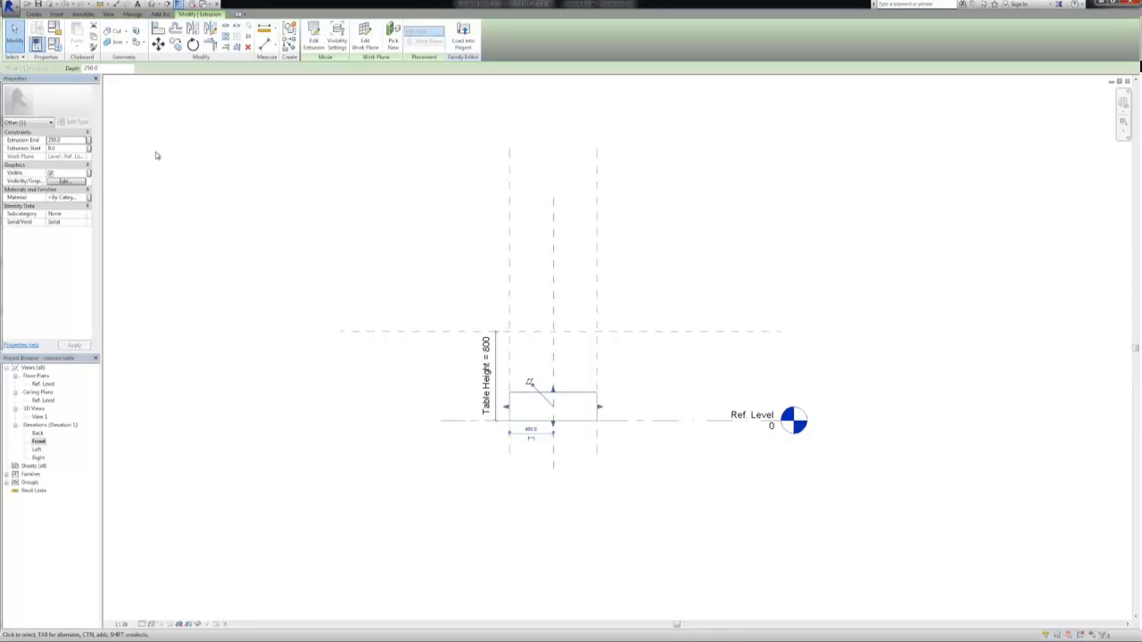
click(158, 29)
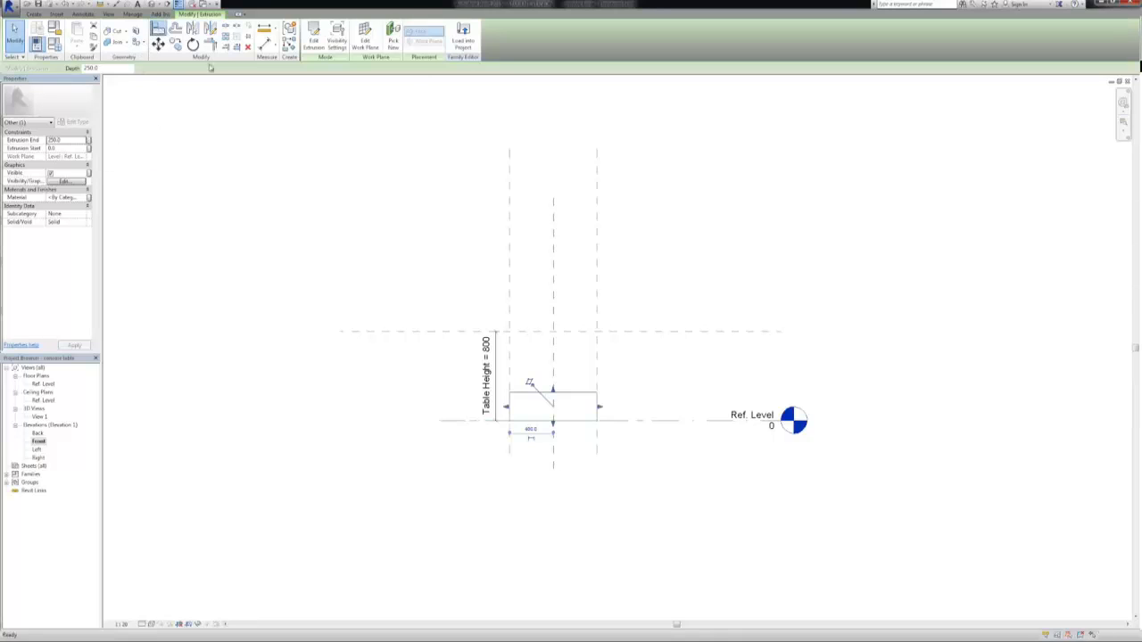
click(529, 333)
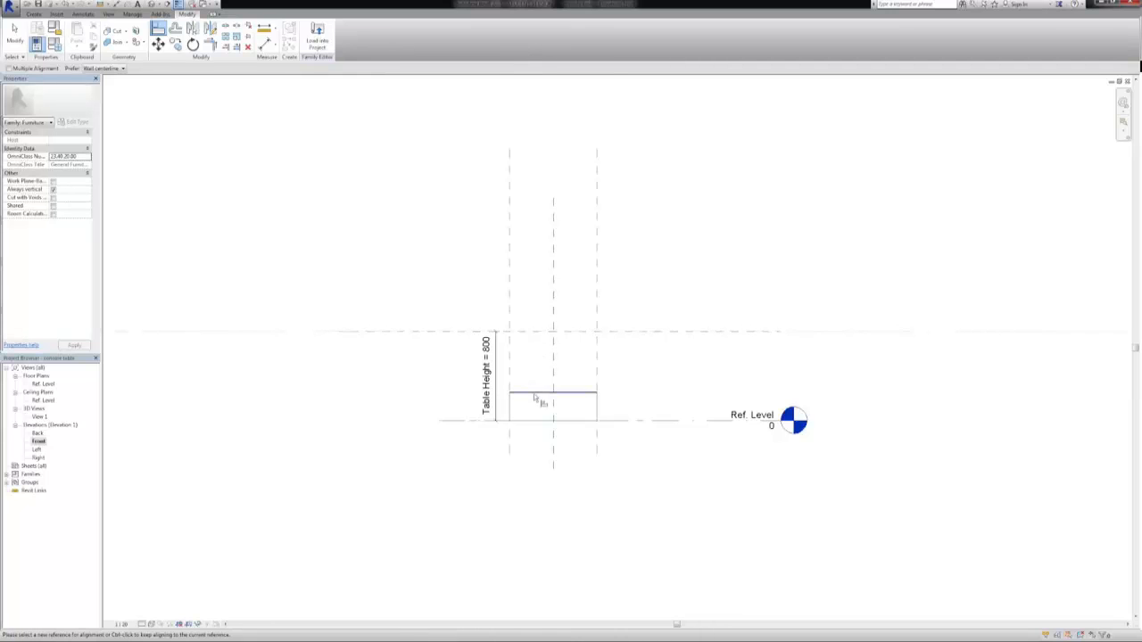
click(535, 393)
key(Escape)
key(Escape)
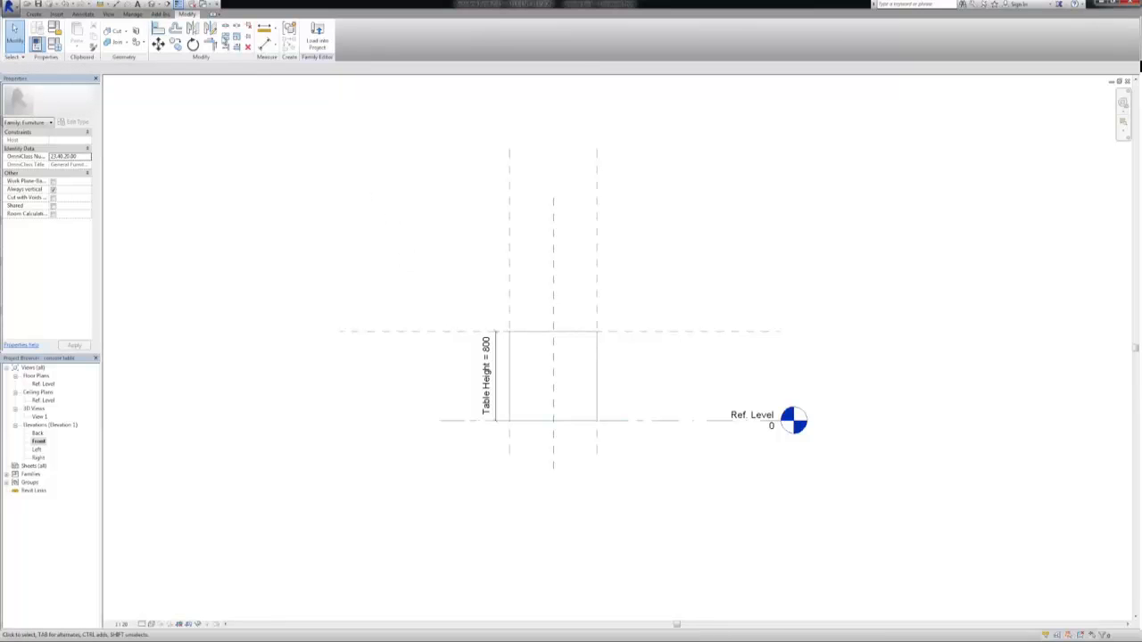
Draw a horizontal reference plane about 100 mm below the Table Top reference plane
click(34, 15)
click(404, 36)
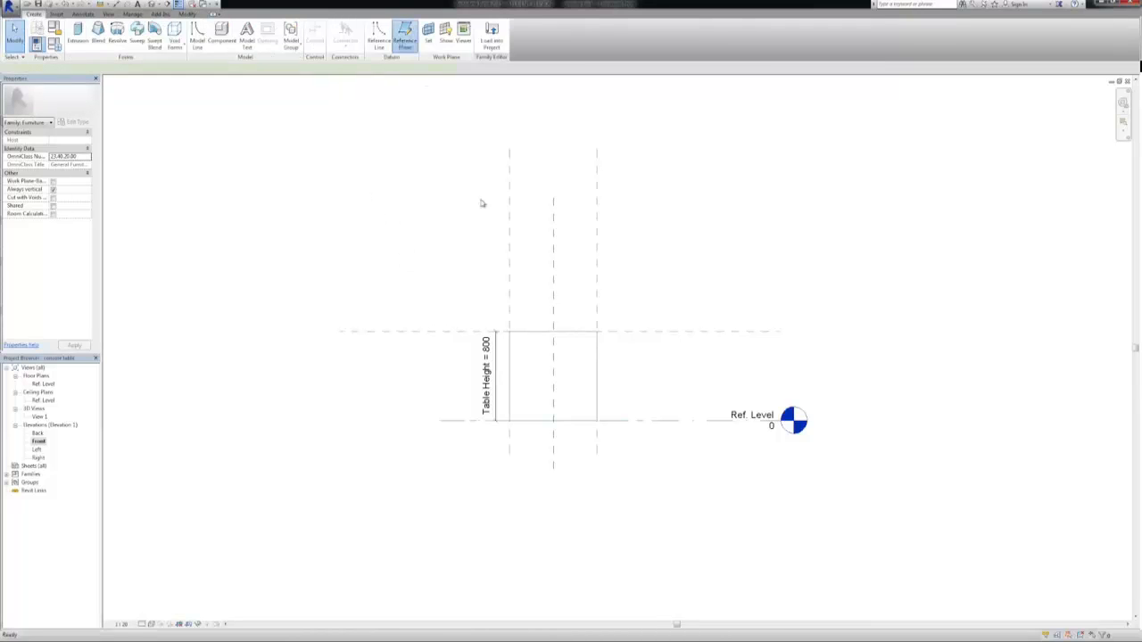
click(655, 343)
key(Escape)
key(Escape)
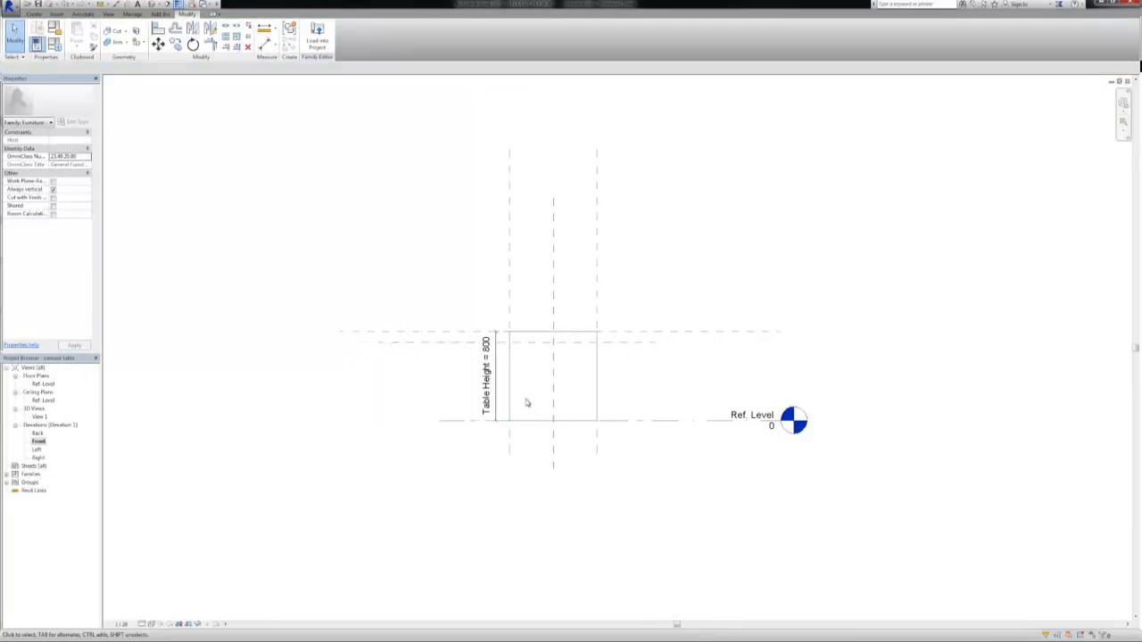
Align and lock the bottom face of the tabletop extrusion to the new lower reference plane
key(a)
key(l)
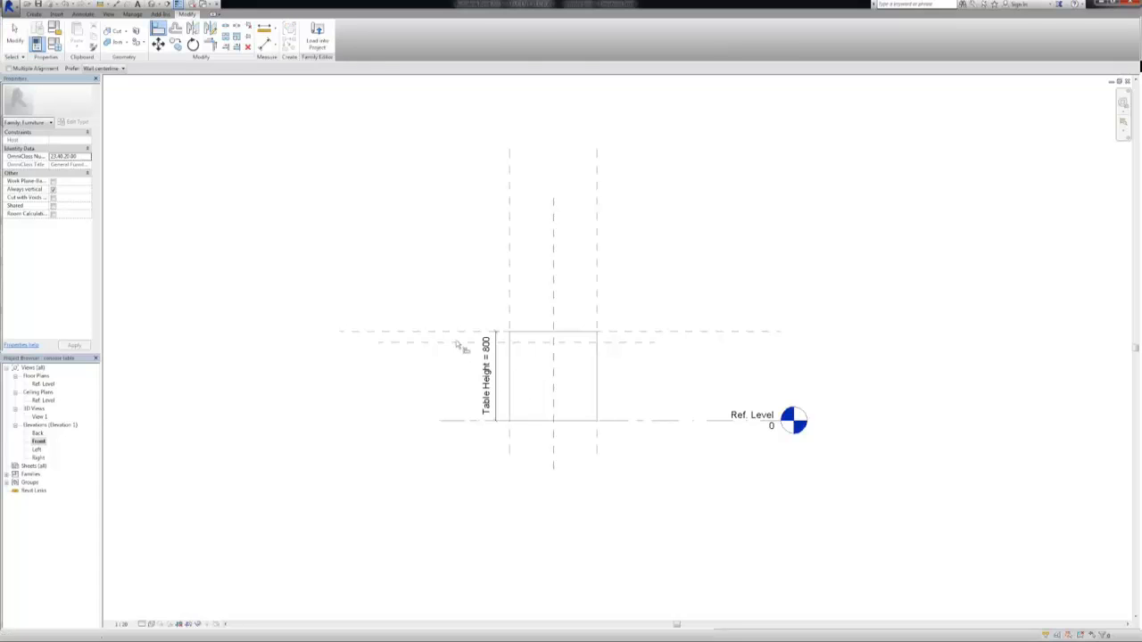
click(459, 342)
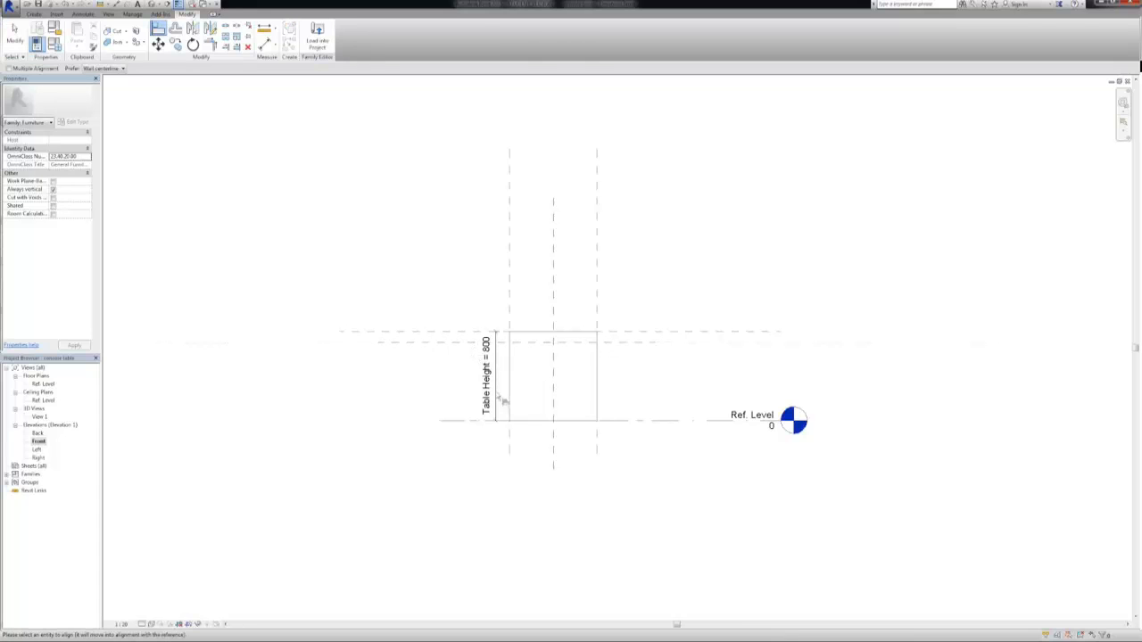
click(523, 421)
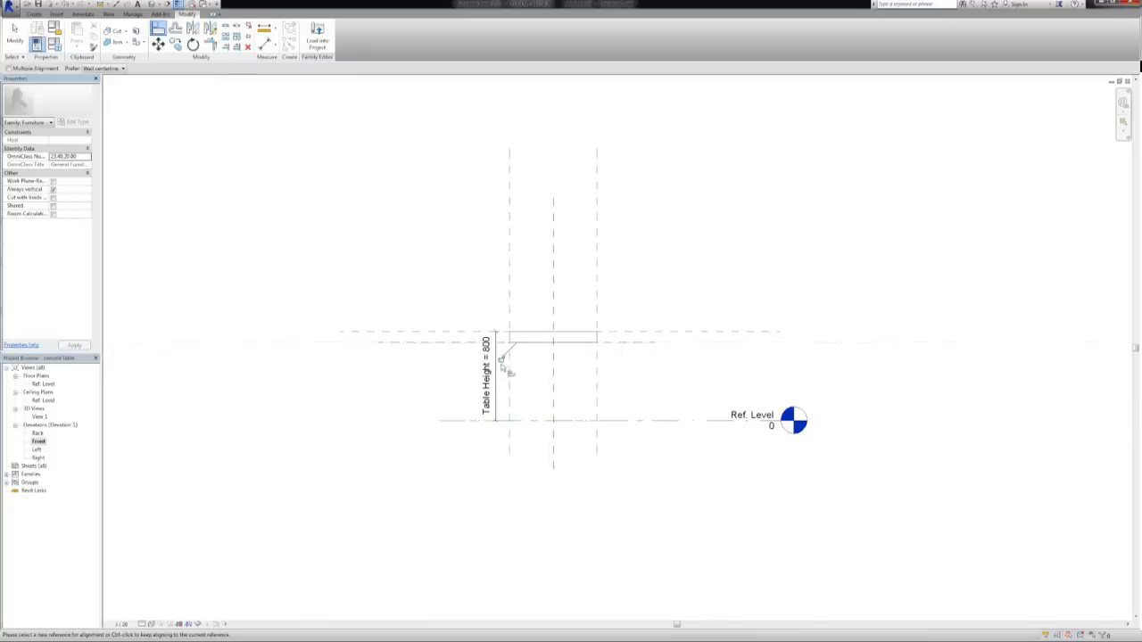
key(Escape)
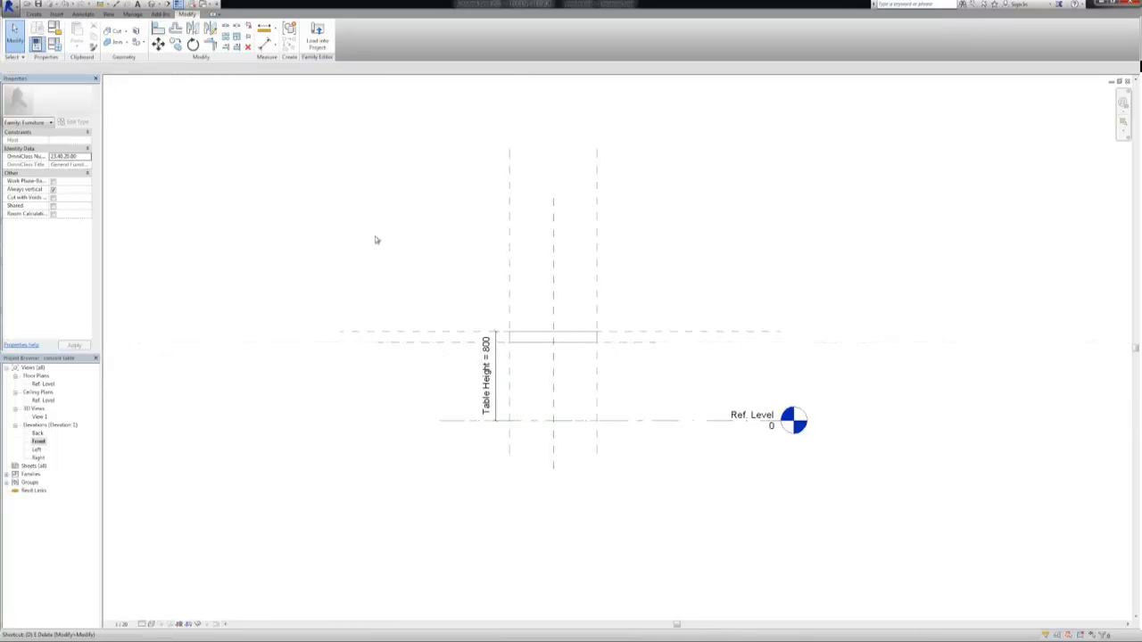
Dimension the distance between the Table Top plane and the reference plane just below it
click(265, 42)
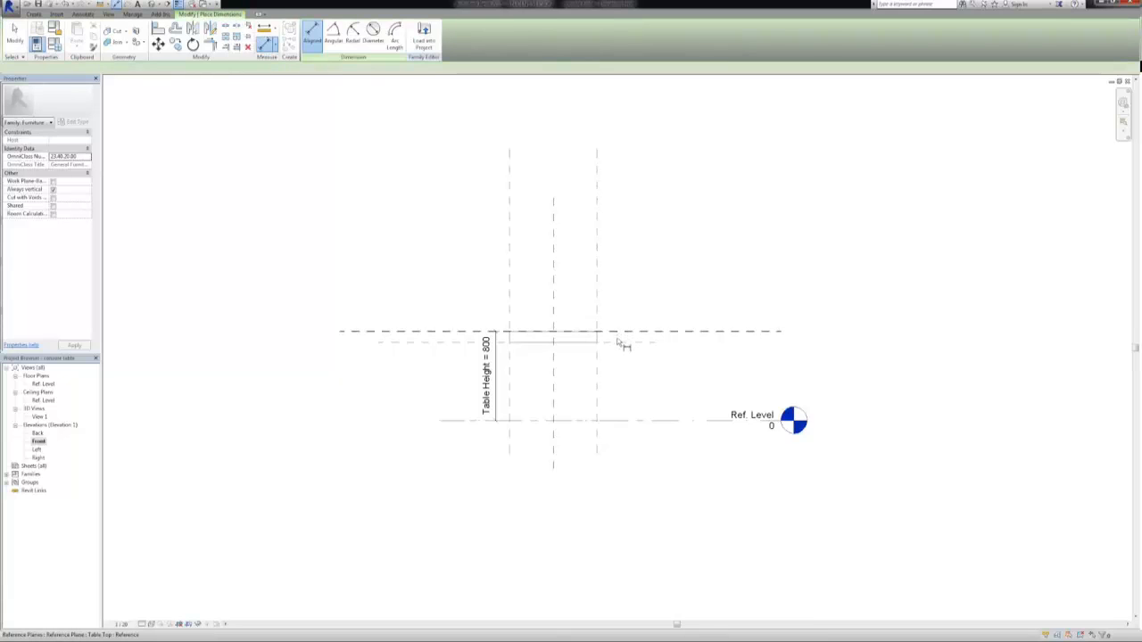
click(621, 333)
click(631, 336)
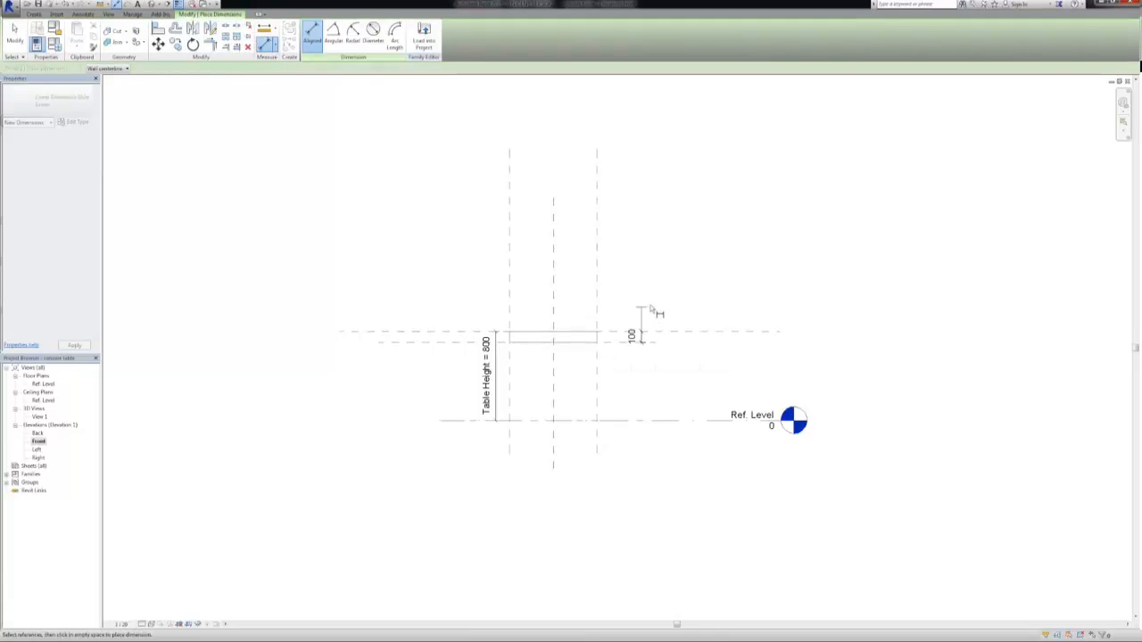
click(676, 302)
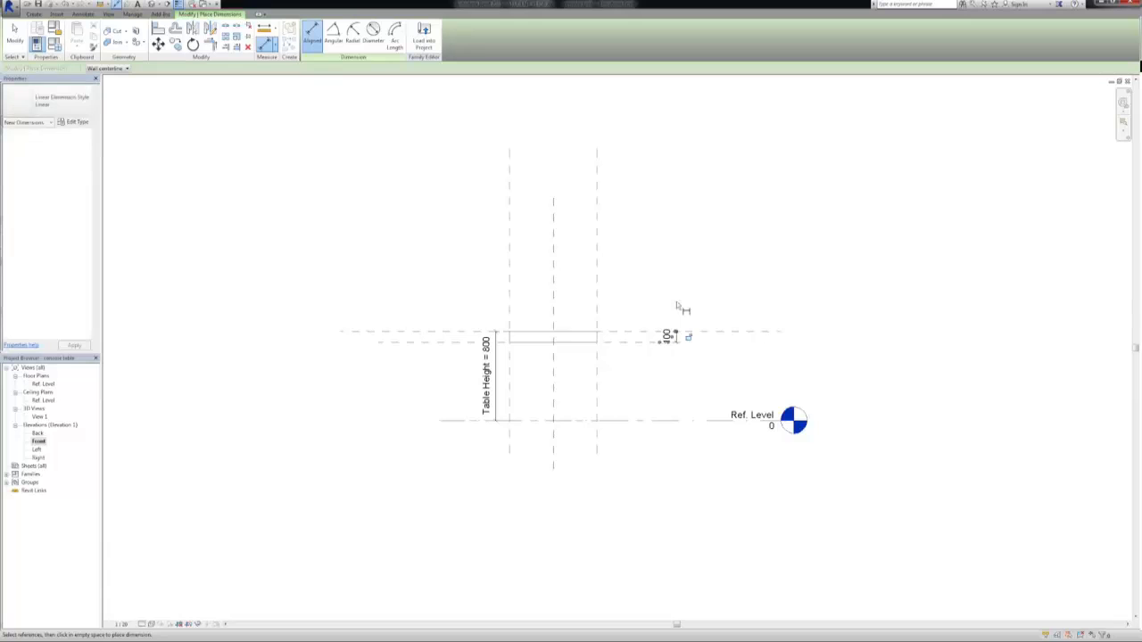
key(Escape)
key(Escape)
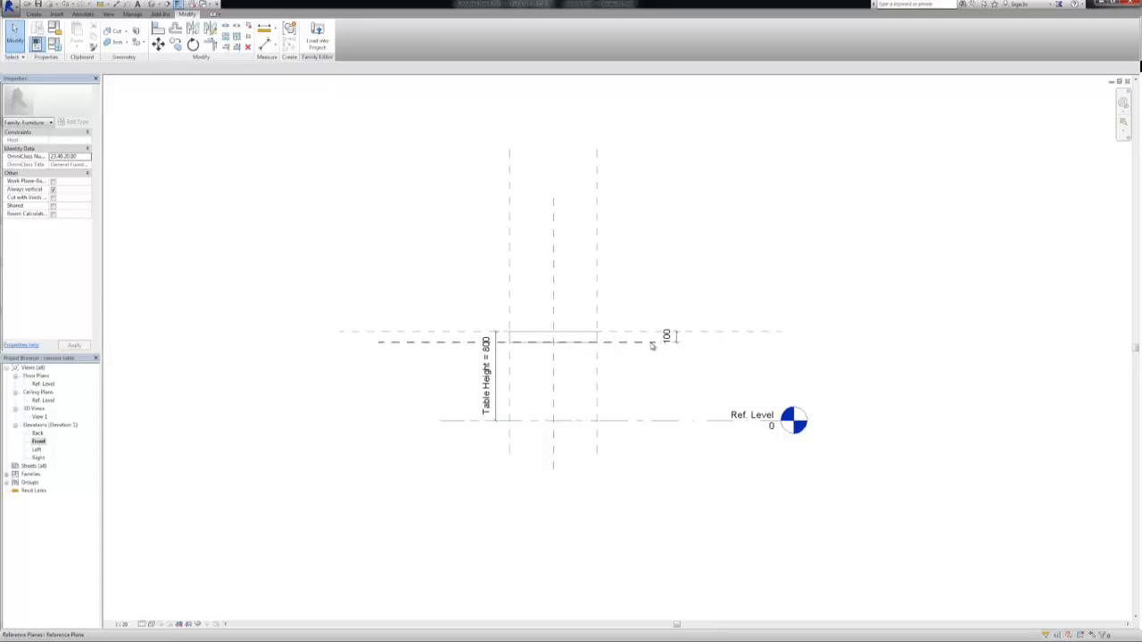
Set the distance between the two tabletop reference planes to 40 mm and lock the dimension
click(666, 339)
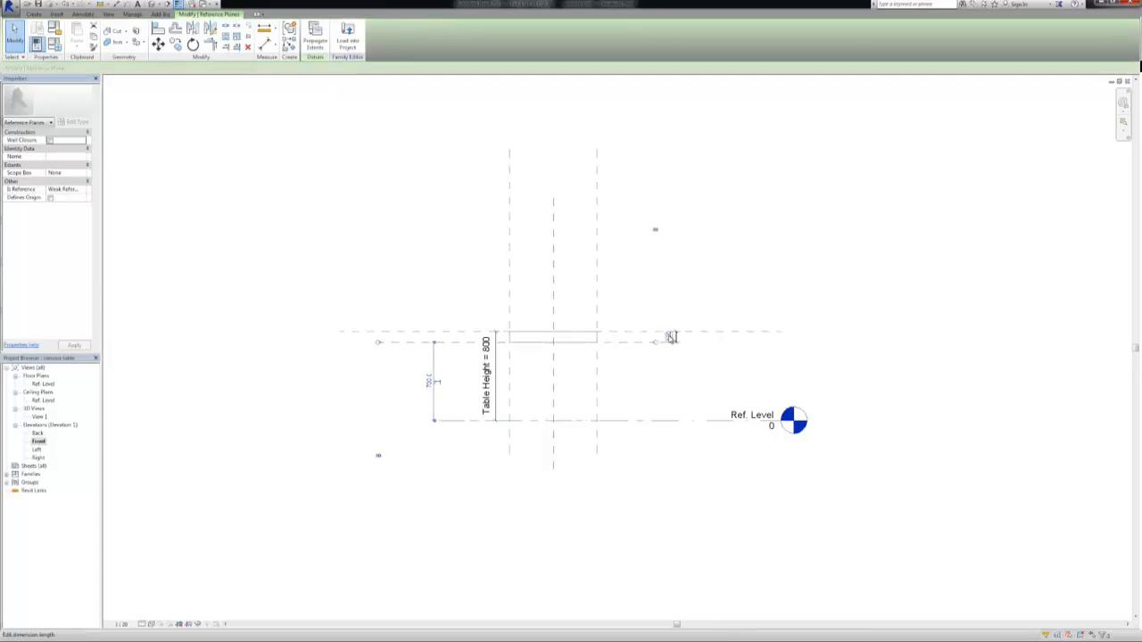
click(670, 337)
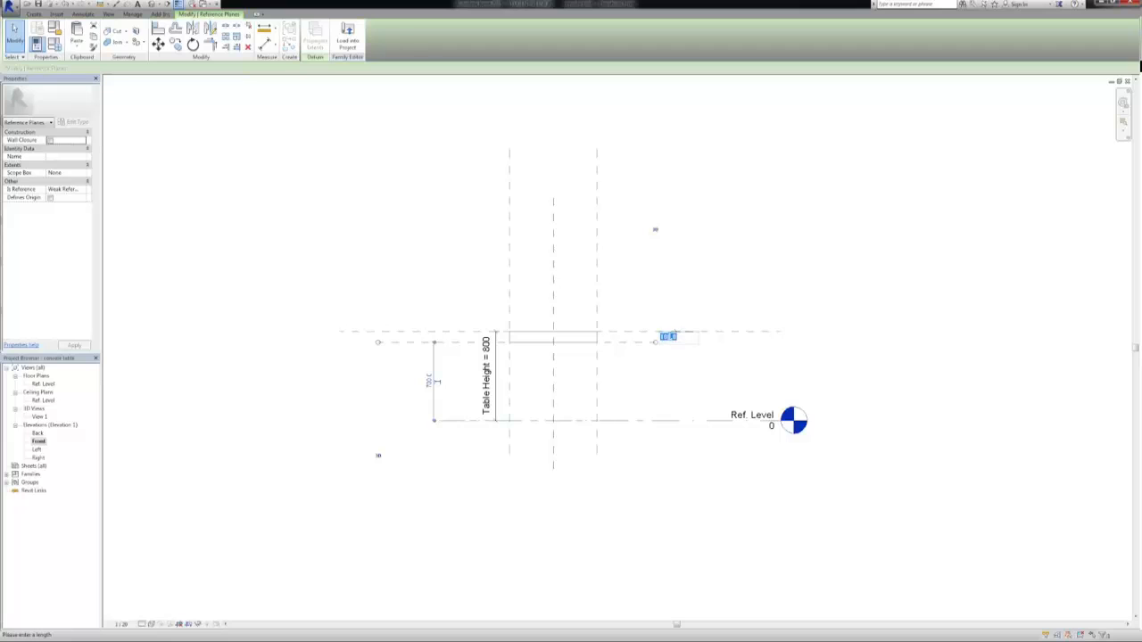
text(40)
key(Return)
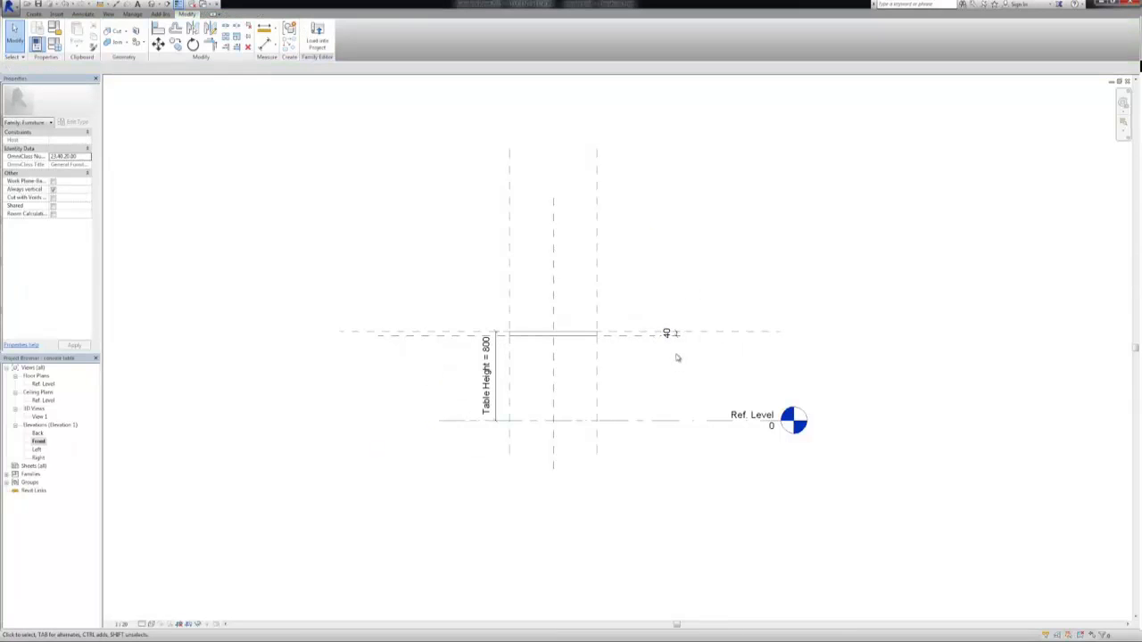
click(674, 335)
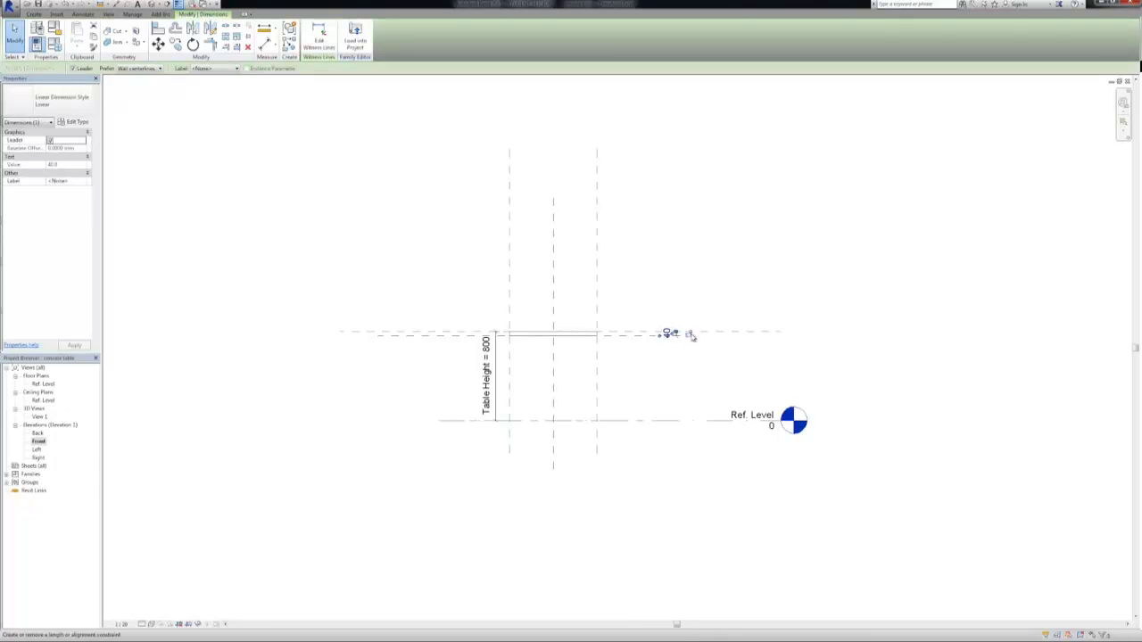
click(687, 369)
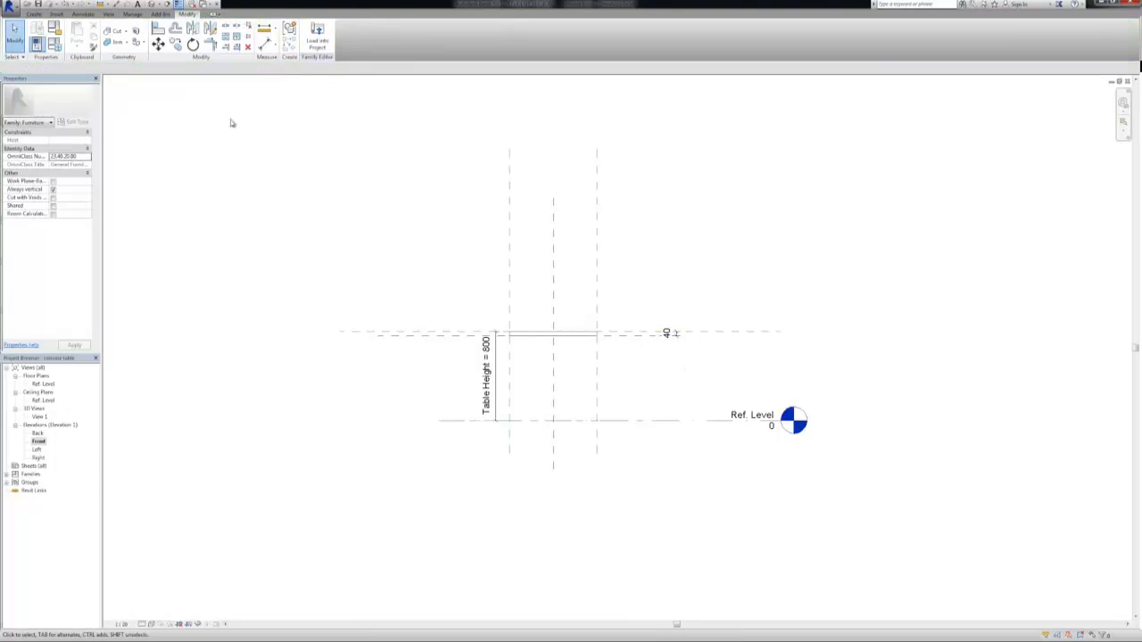
Test the tabletop in the 3D view by applying family type 400 x 400 x 800, then reapply 800 x 400 x 800
click(150, 6)
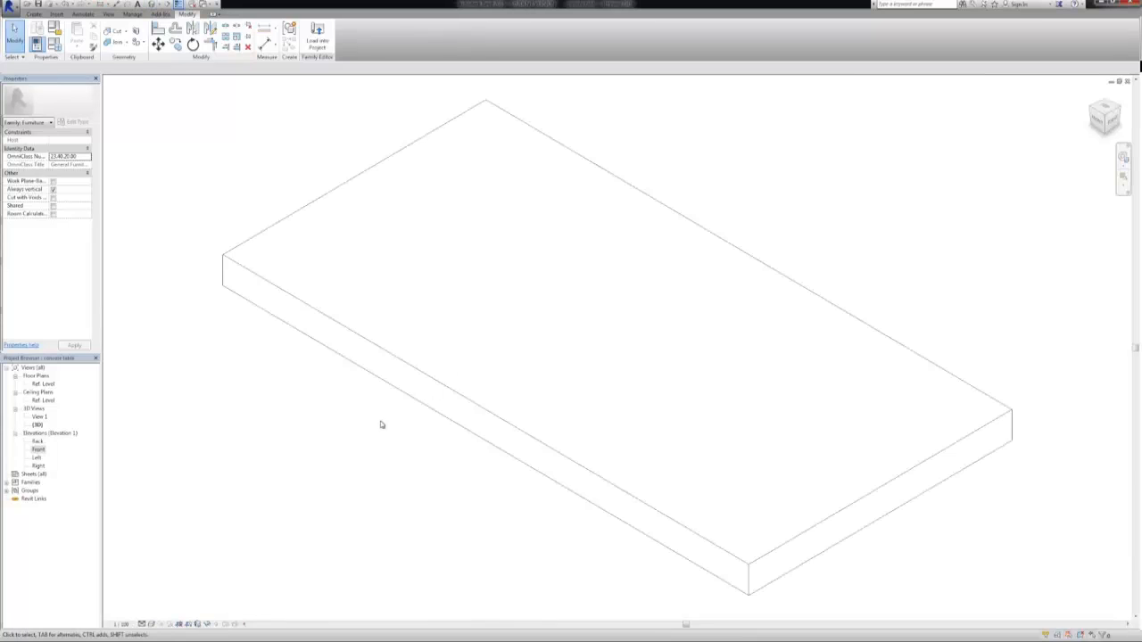
scroll(388, 398, down, 3)
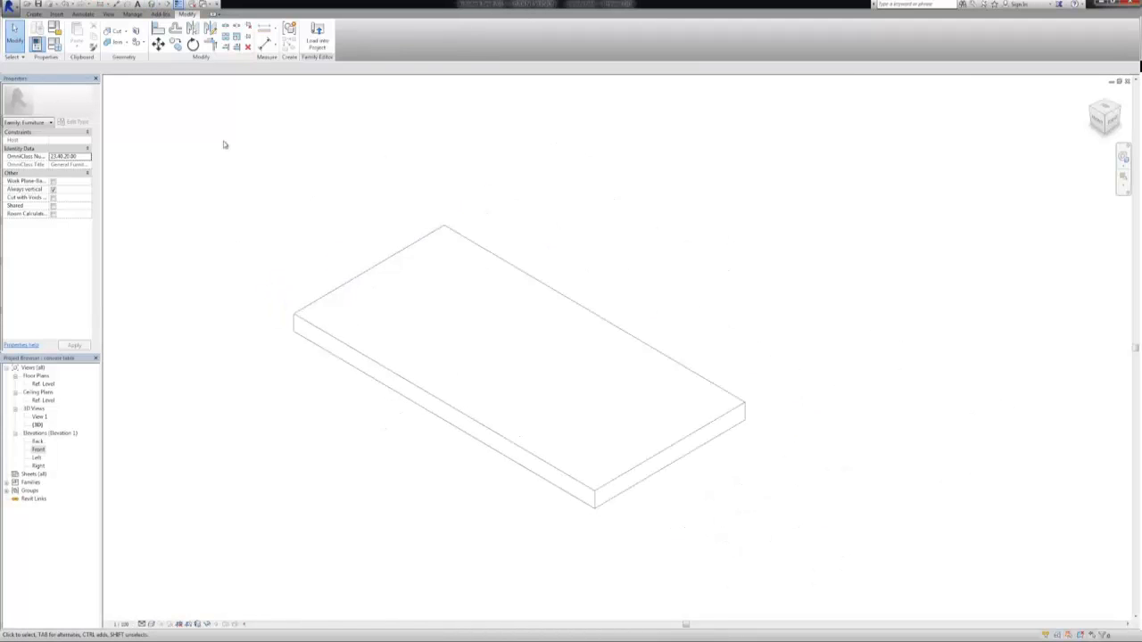
click(37, 43)
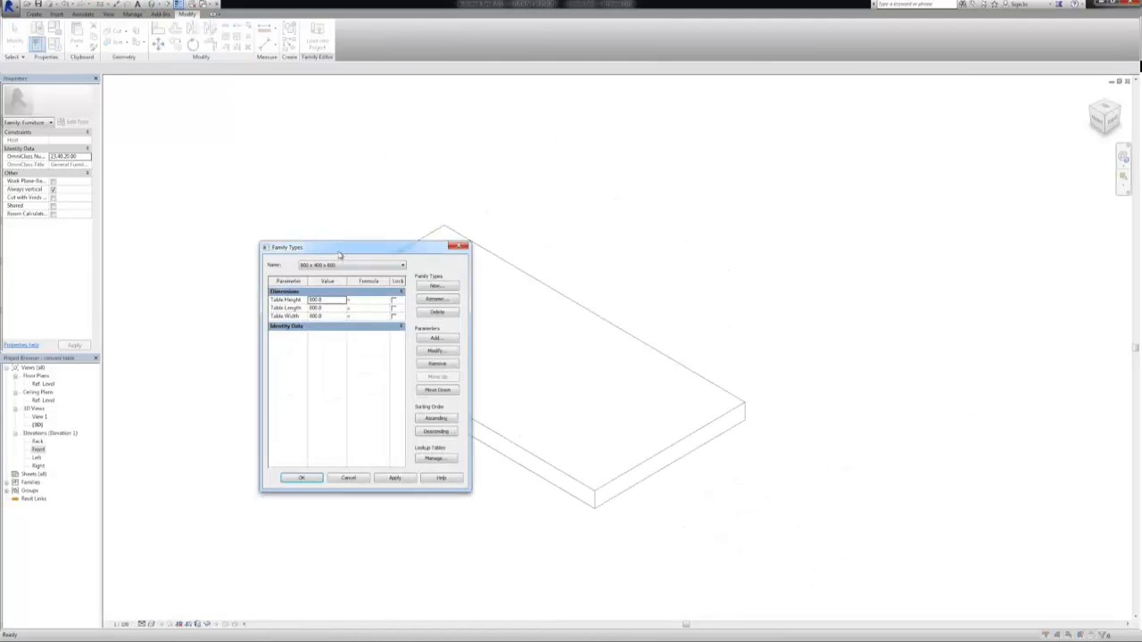
drag(341, 250, 117, 242)
click(123, 255)
click(123, 264)
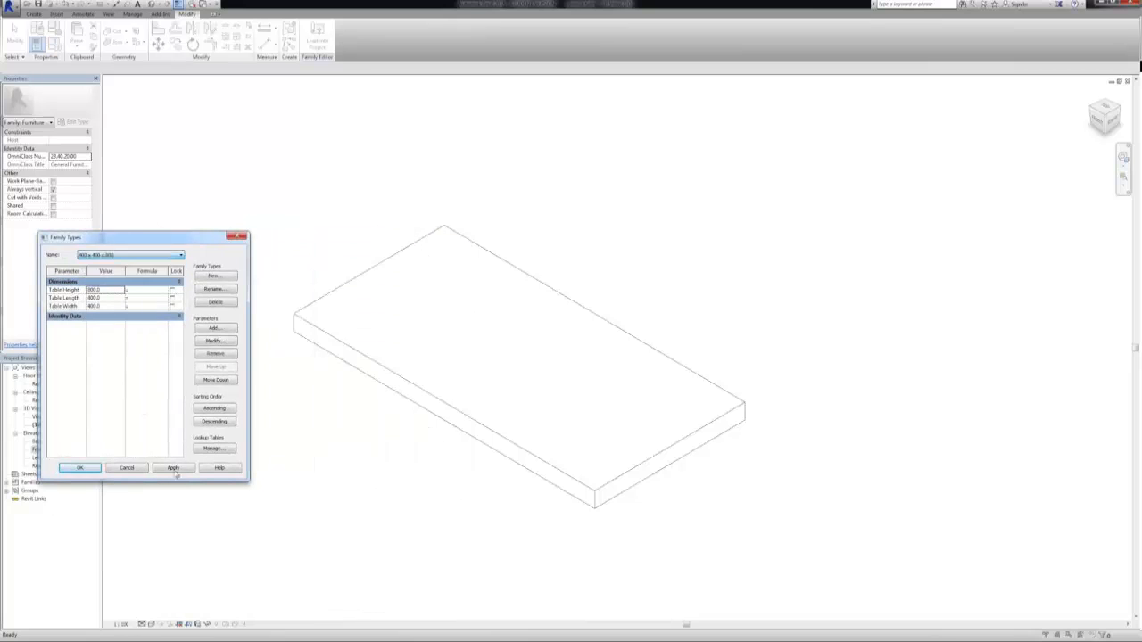
click(173, 468)
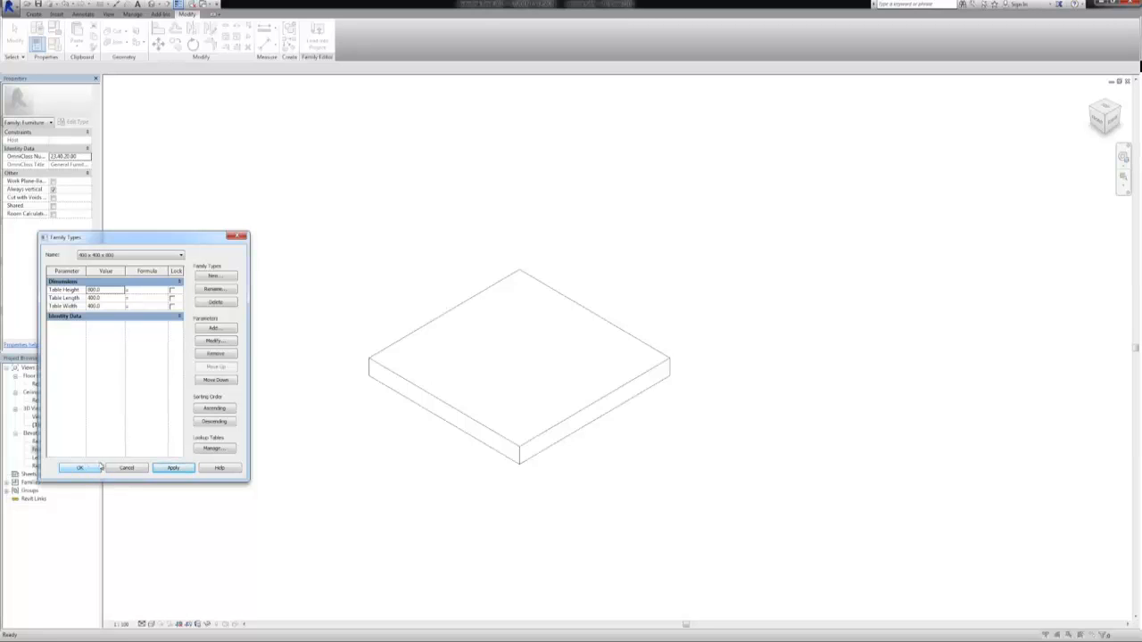
click(113, 255)
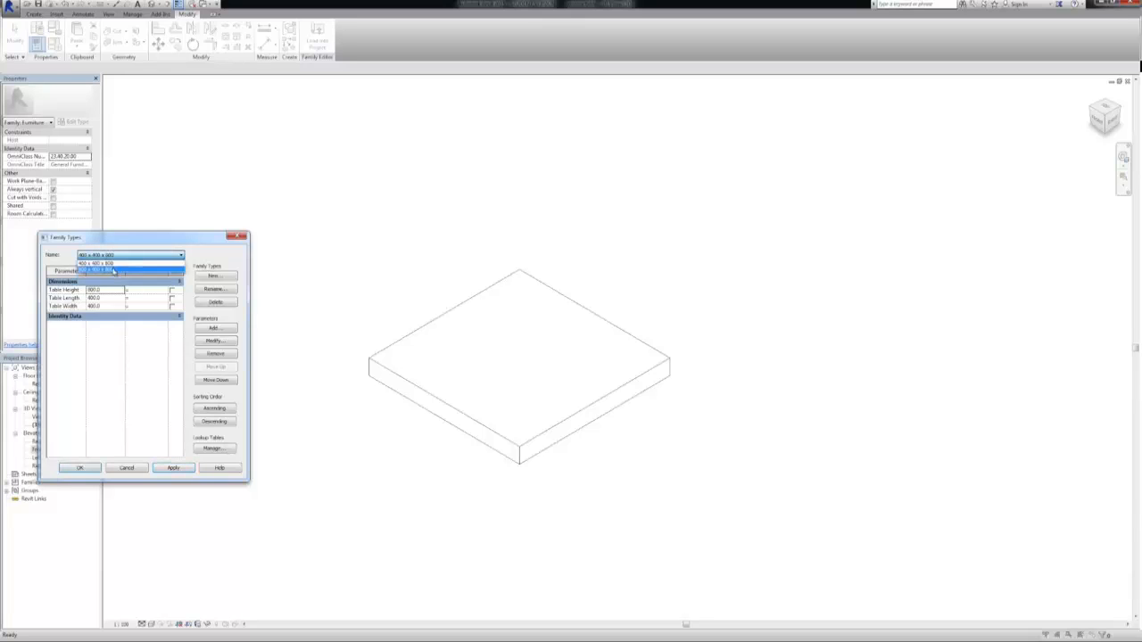
click(107, 269)
click(172, 469)
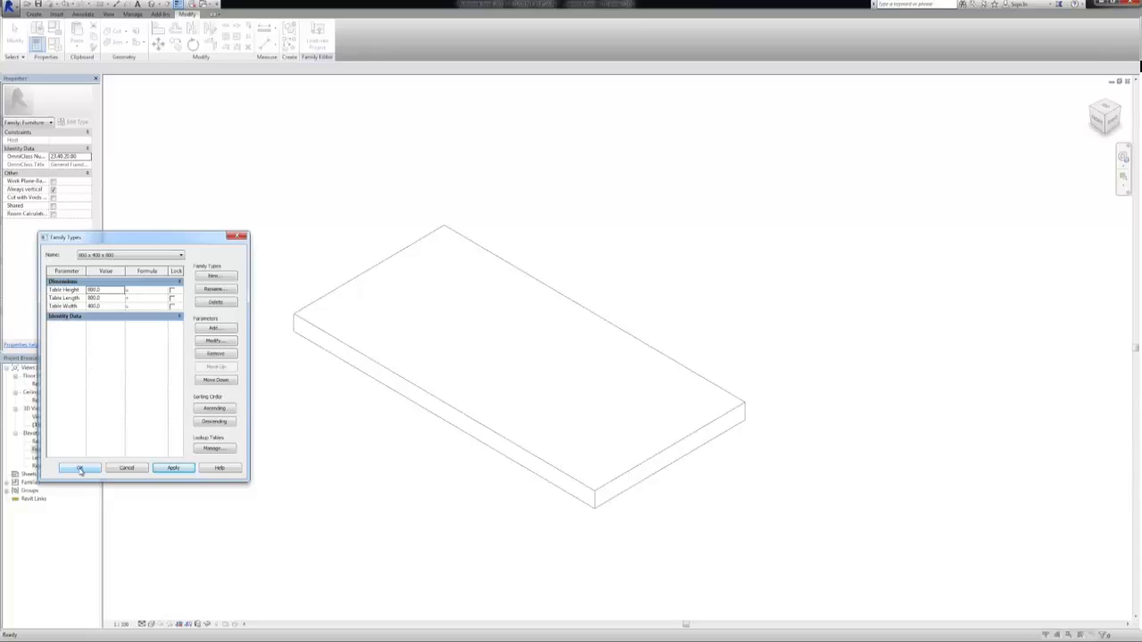
click(80, 468)
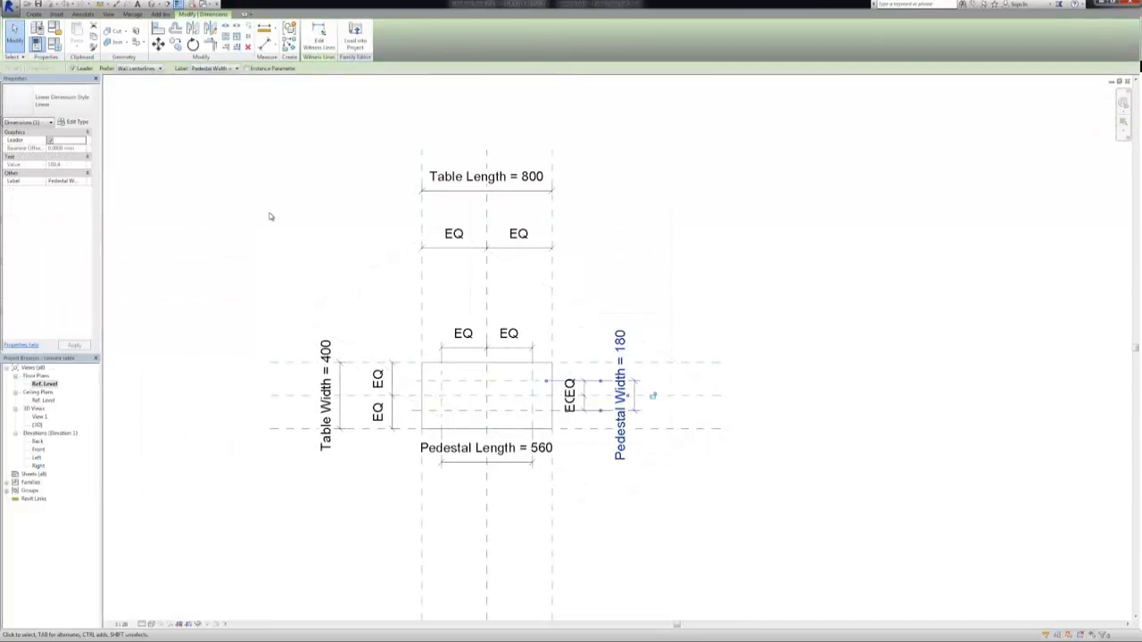
Open the Front elevation to check the pedestal extrusion below the tabletop, leaving nothing selected
click(267, 219)
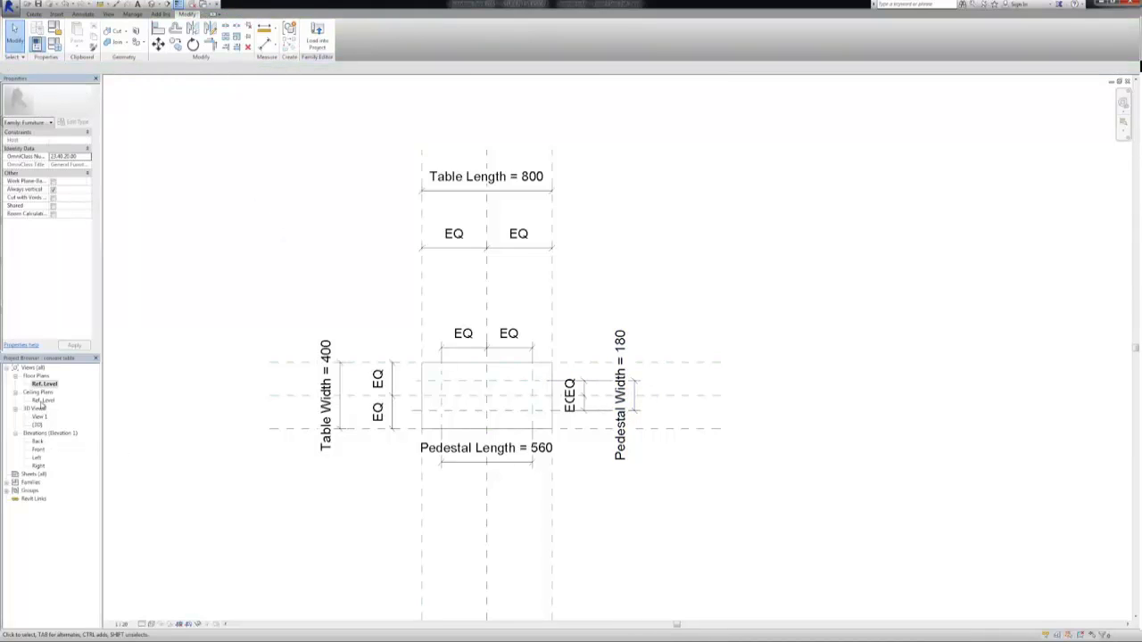
double_click(38, 449)
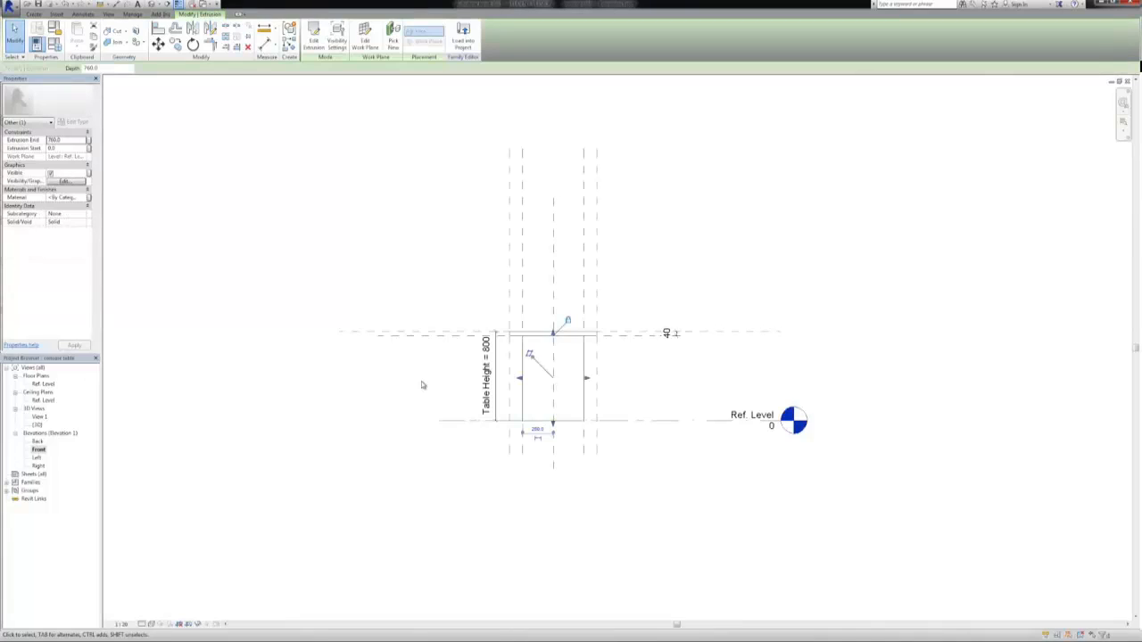
click(421, 383)
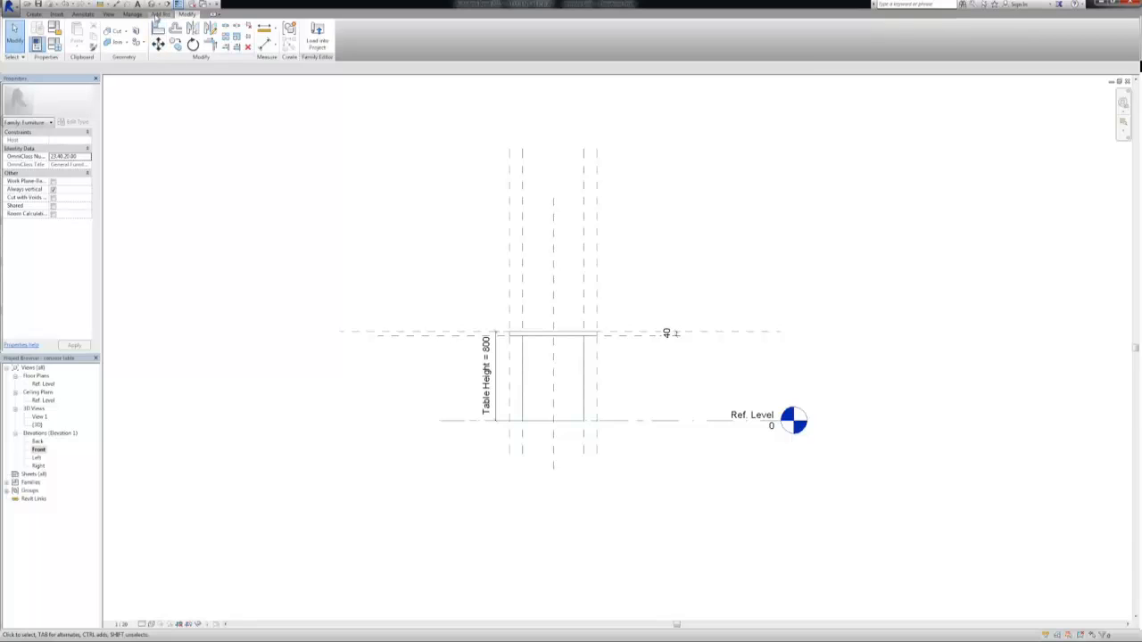
In the 3D view, switch the current family type to 400 x 400 x 800 and apply it
click(178, 5)
click(54, 43)
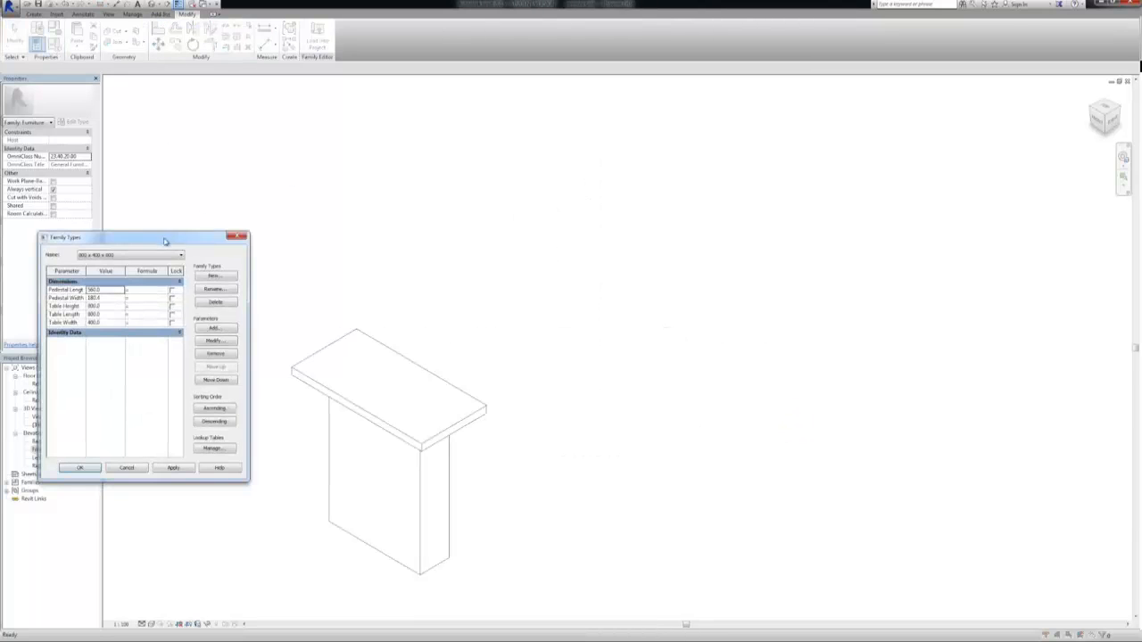
drag(165, 241, 813, 162)
click(782, 177)
click(758, 192)
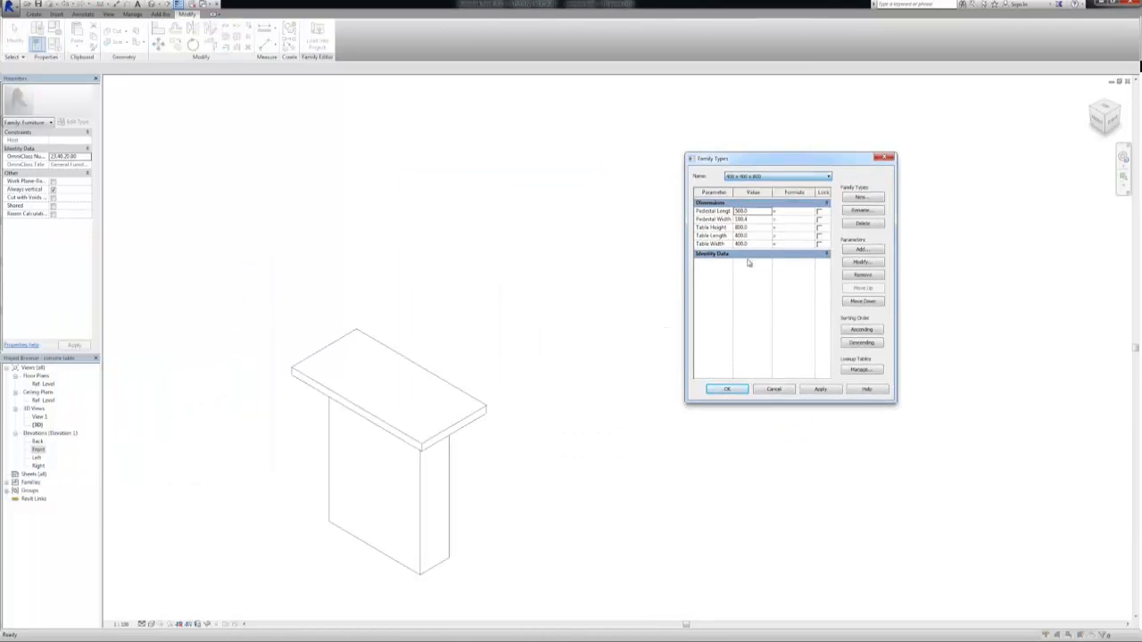
click(817, 388)
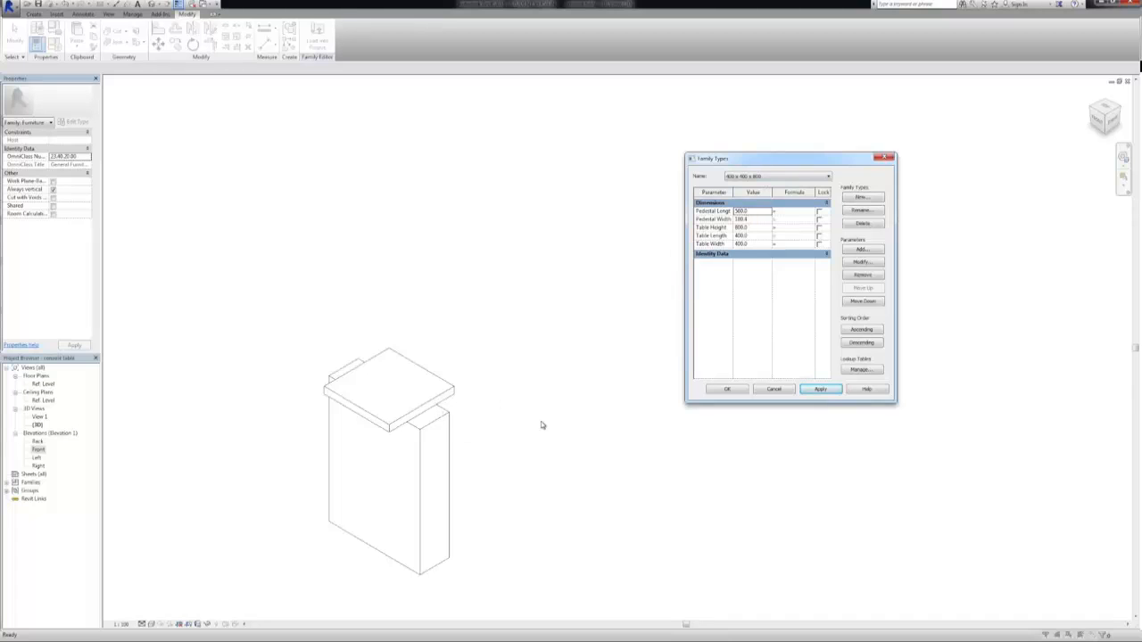
Set the Pedestal Length of family type 400 x 400 x 800 to 200 and apply it to the model
click(740, 210)
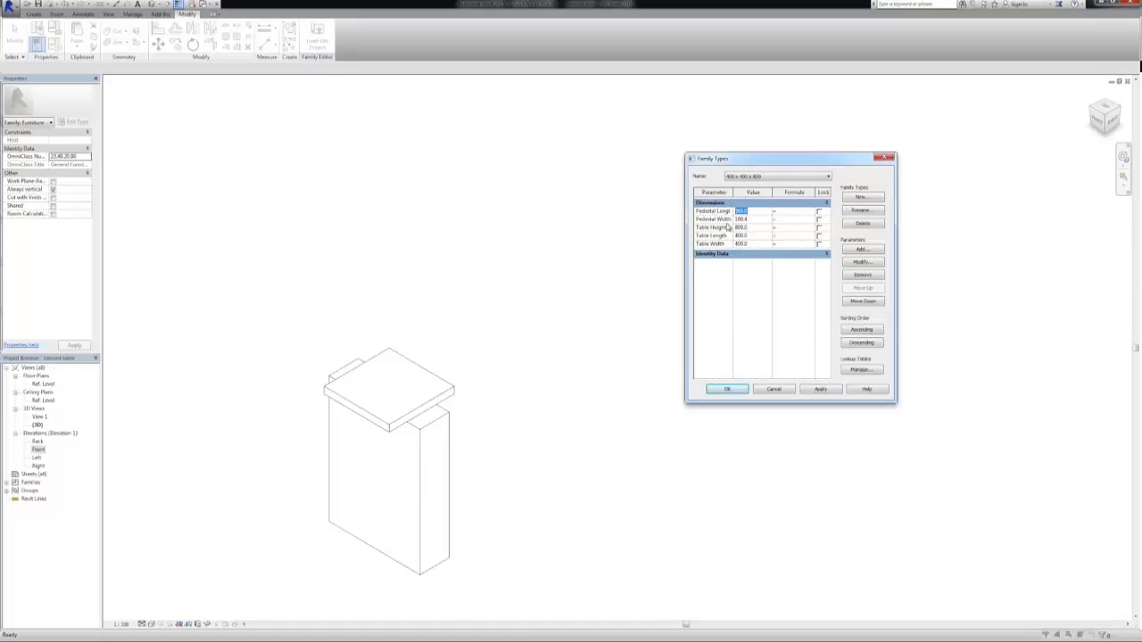
text(200)
click(818, 389)
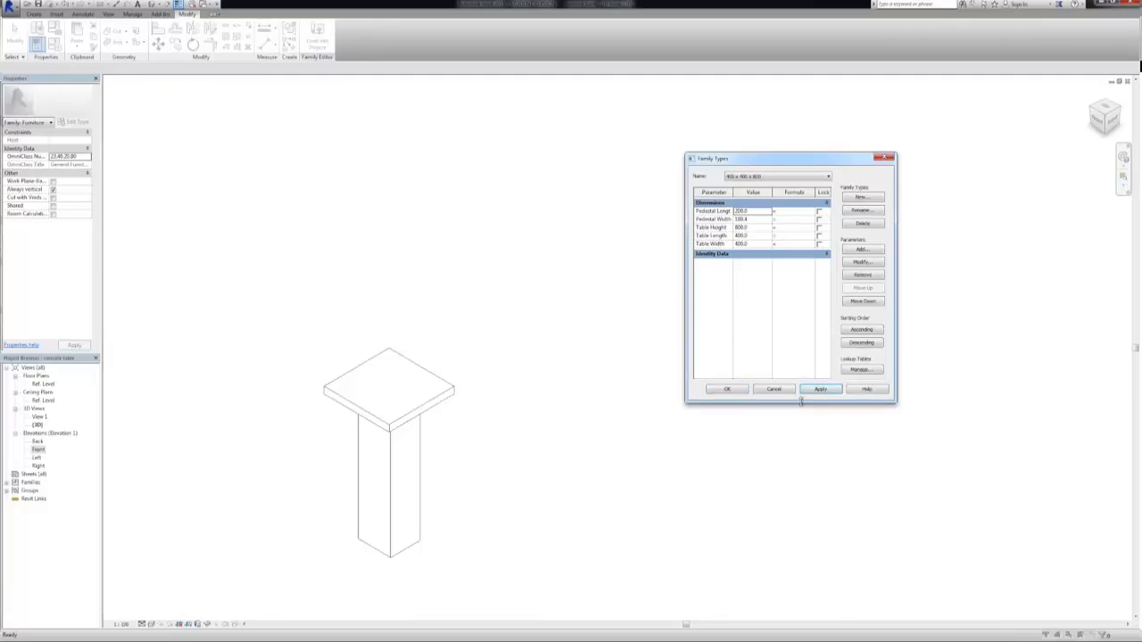
click(610, 388)
Test the pedestal by applying family type 800 x 400 x 800, then switch back to 400 x 400 x 800
click(784, 179)
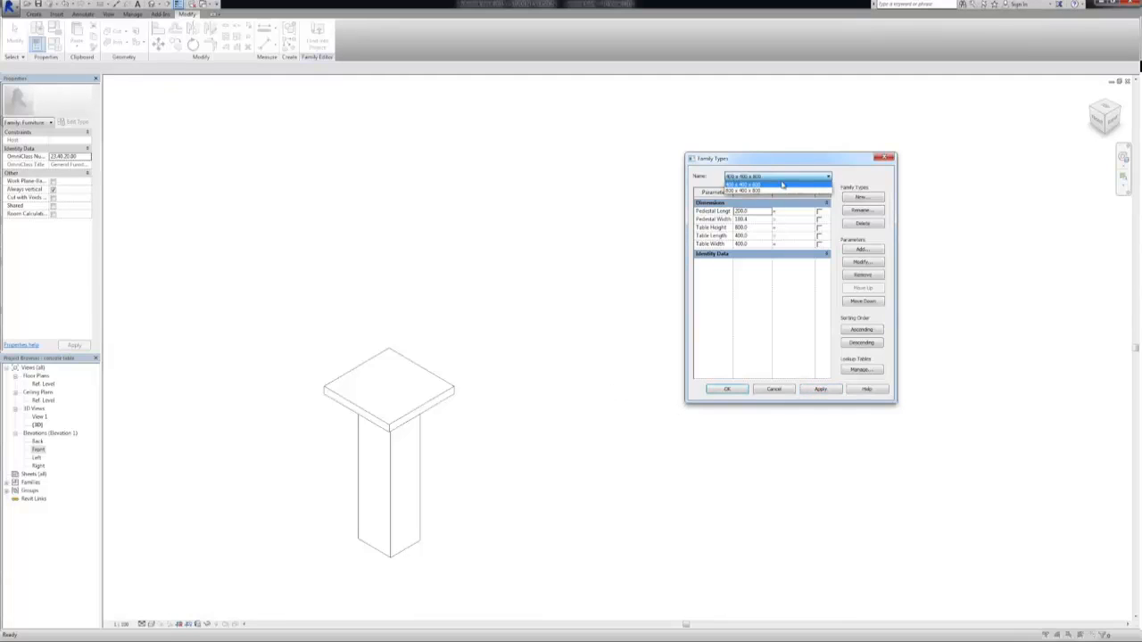
click(776, 191)
click(818, 390)
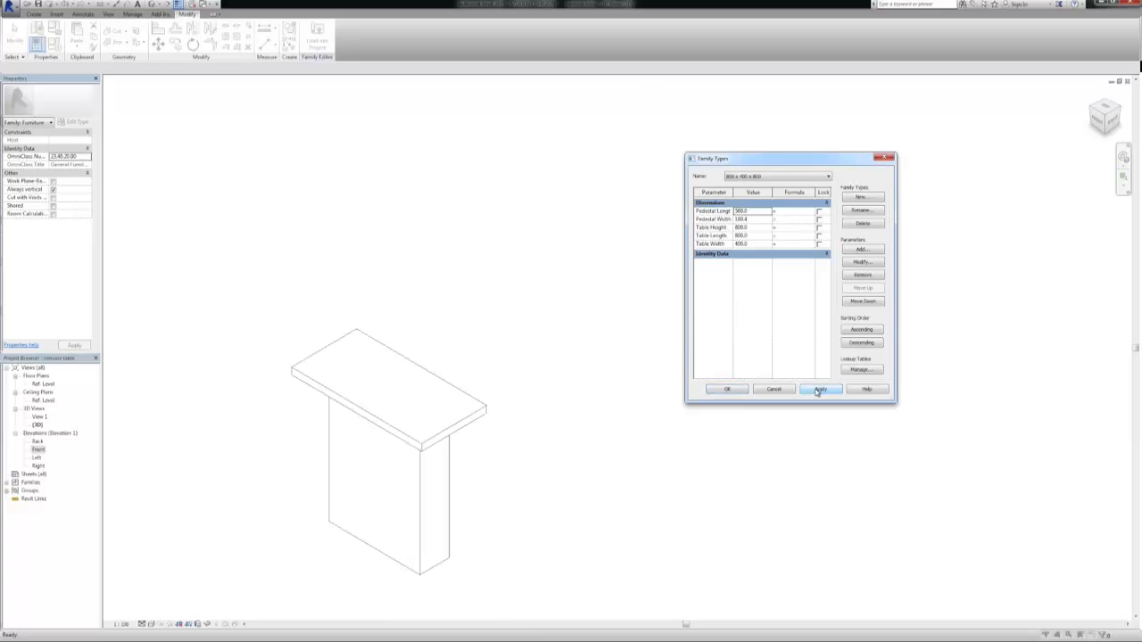
click(765, 177)
click(764, 190)
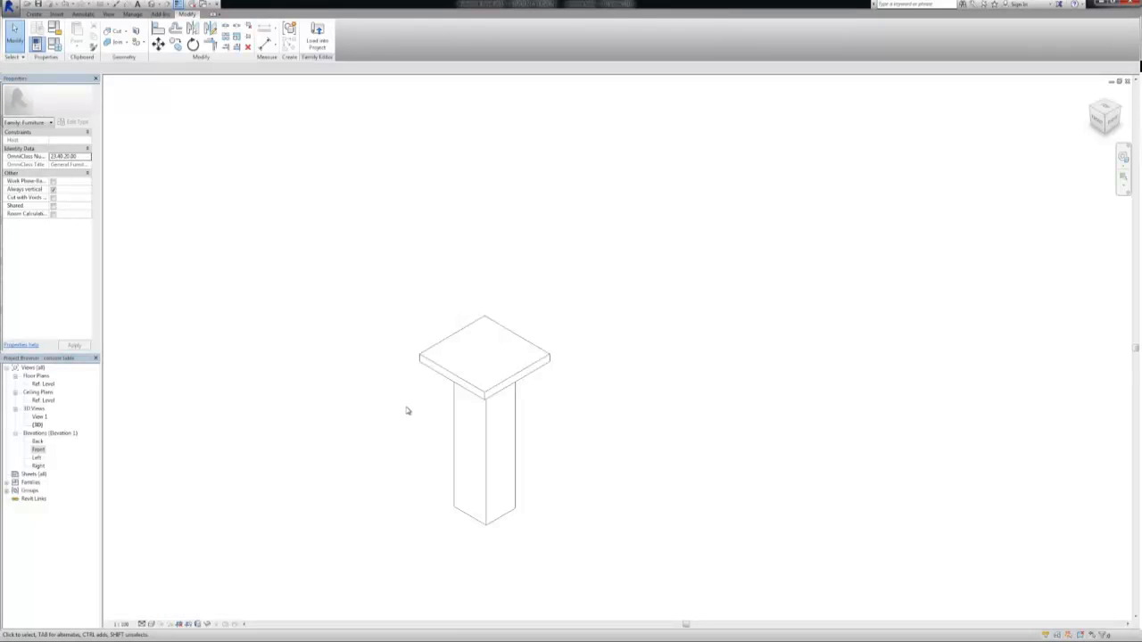
Change the 3D view's visual style to show filled surface colours and select the tabletop extrusion
click(151, 623)
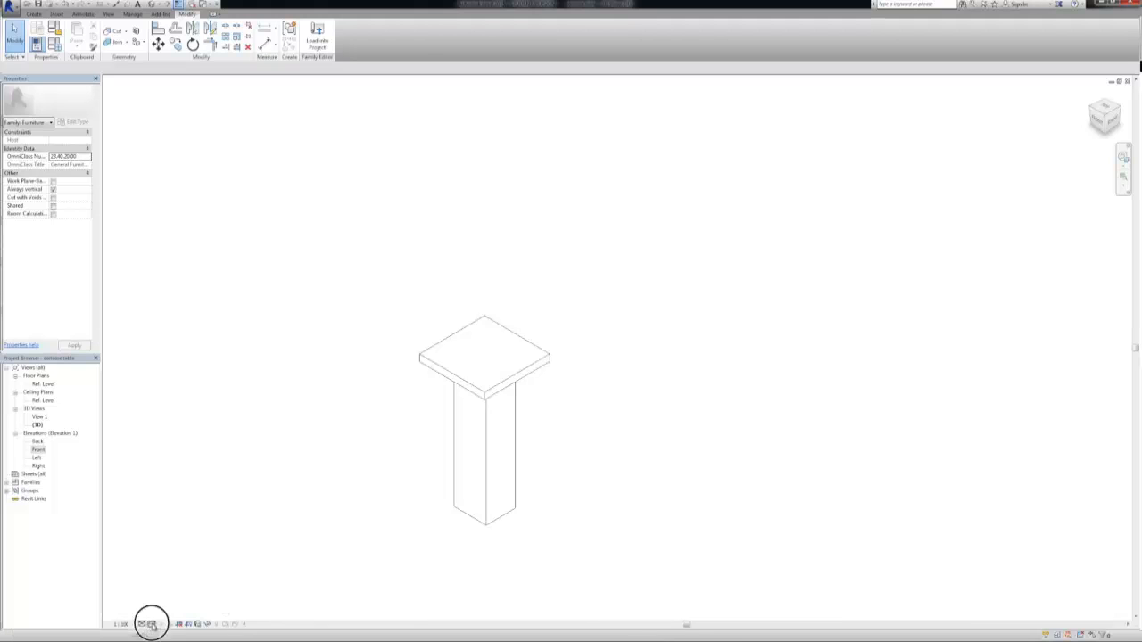
click(162, 596)
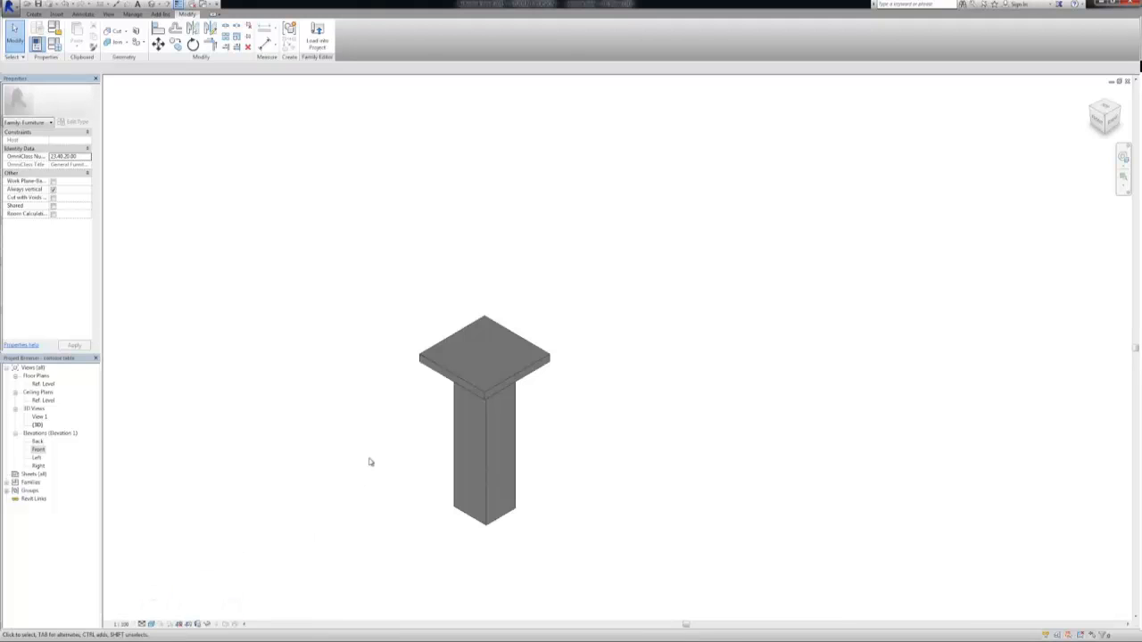
click(442, 370)
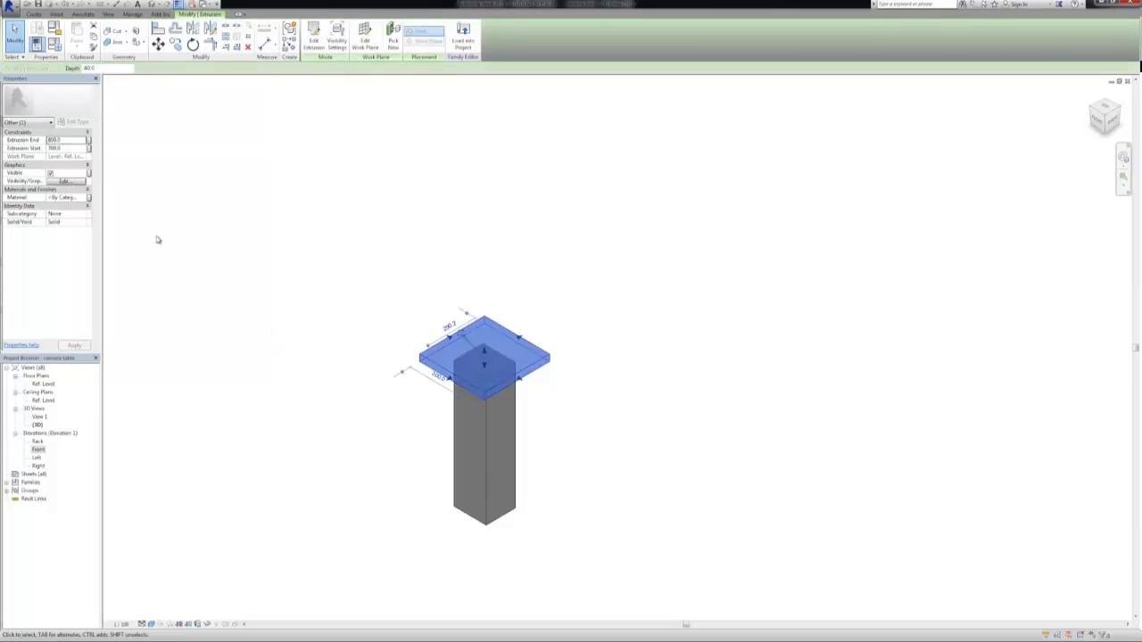
click(72, 197)
click(86, 197)
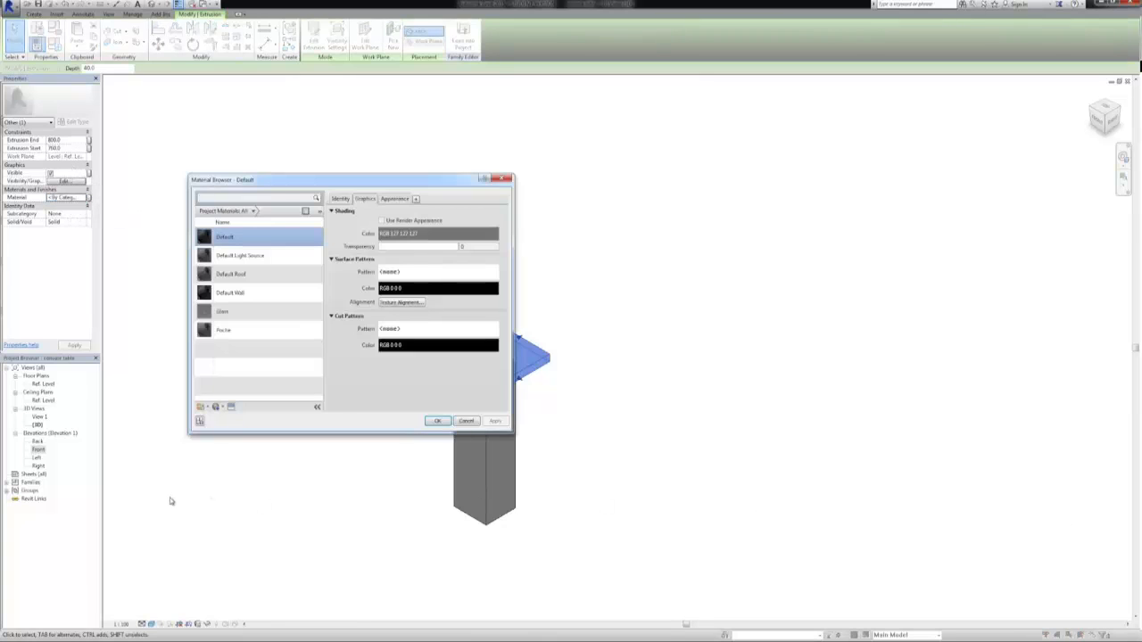
click(466, 421)
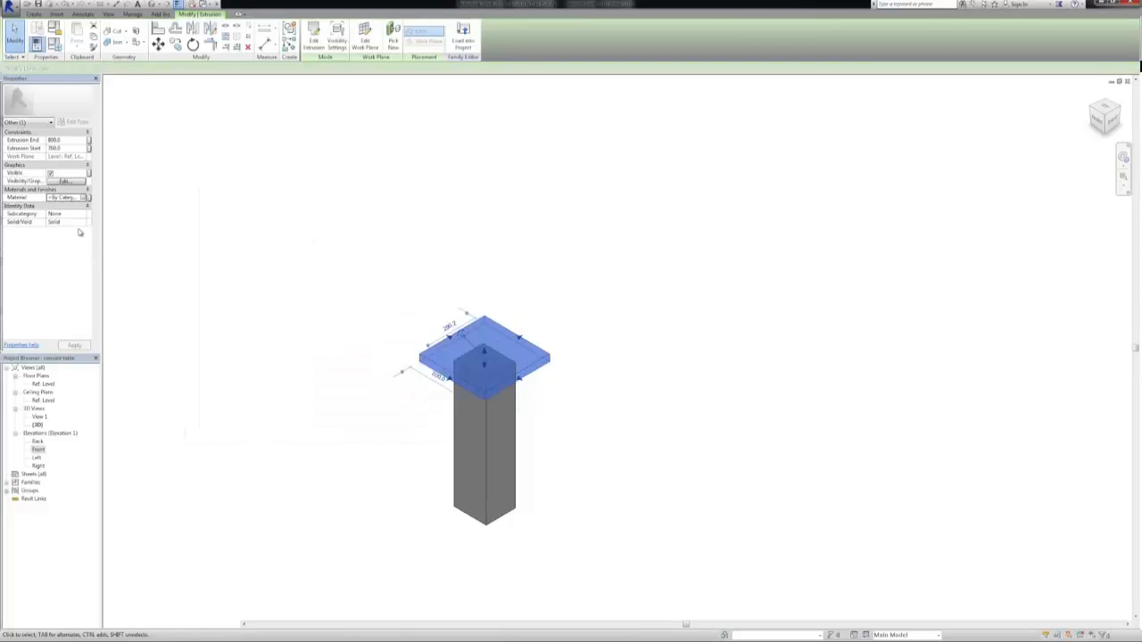
For the tabletop's material, duplicate the Default material and name the copy Console table wood
click(86, 197)
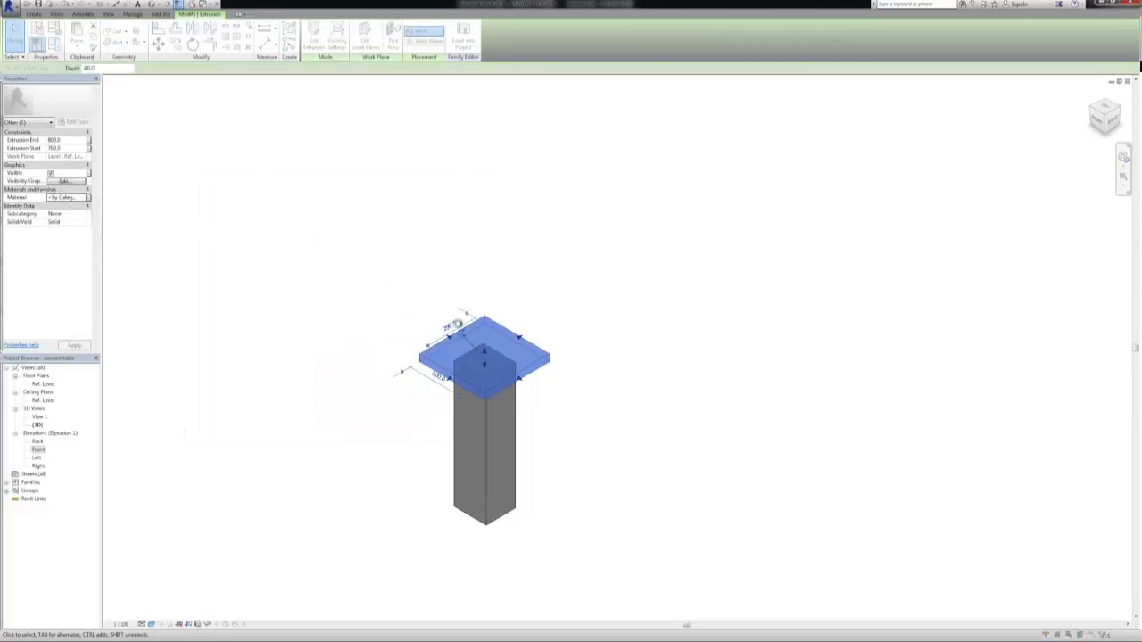
right_click(232, 236)
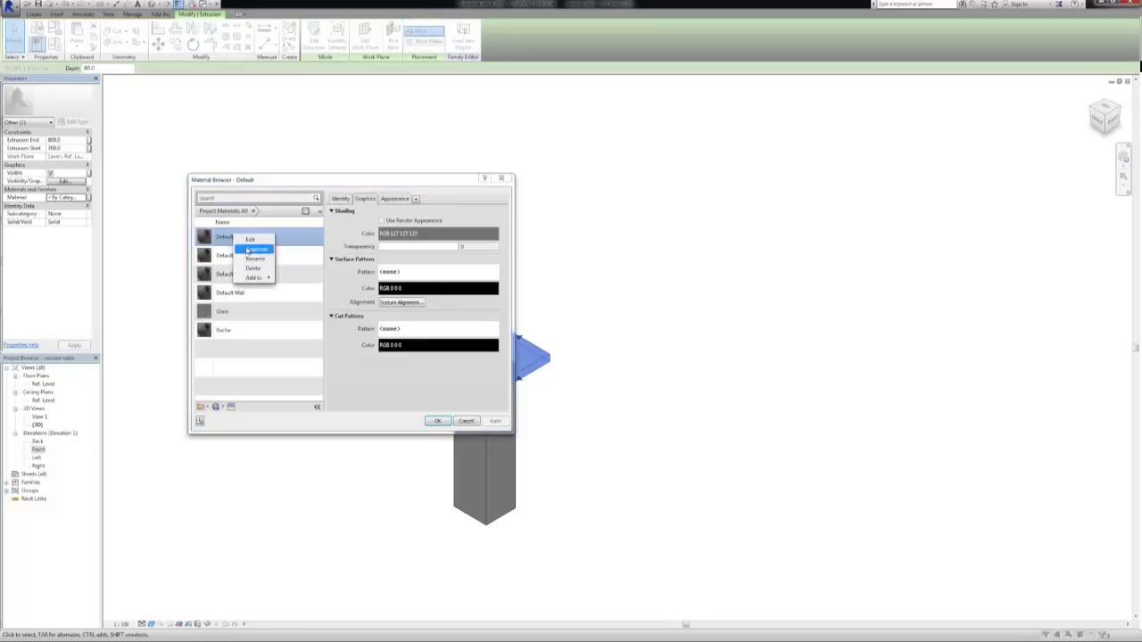
click(256, 249)
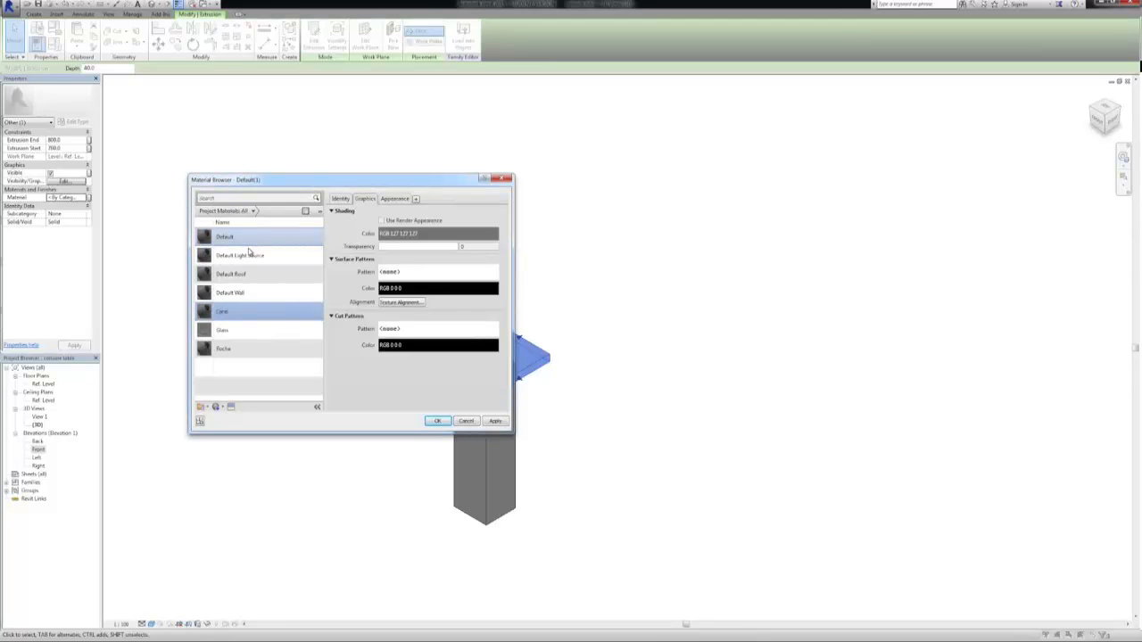
text(Console table wood)
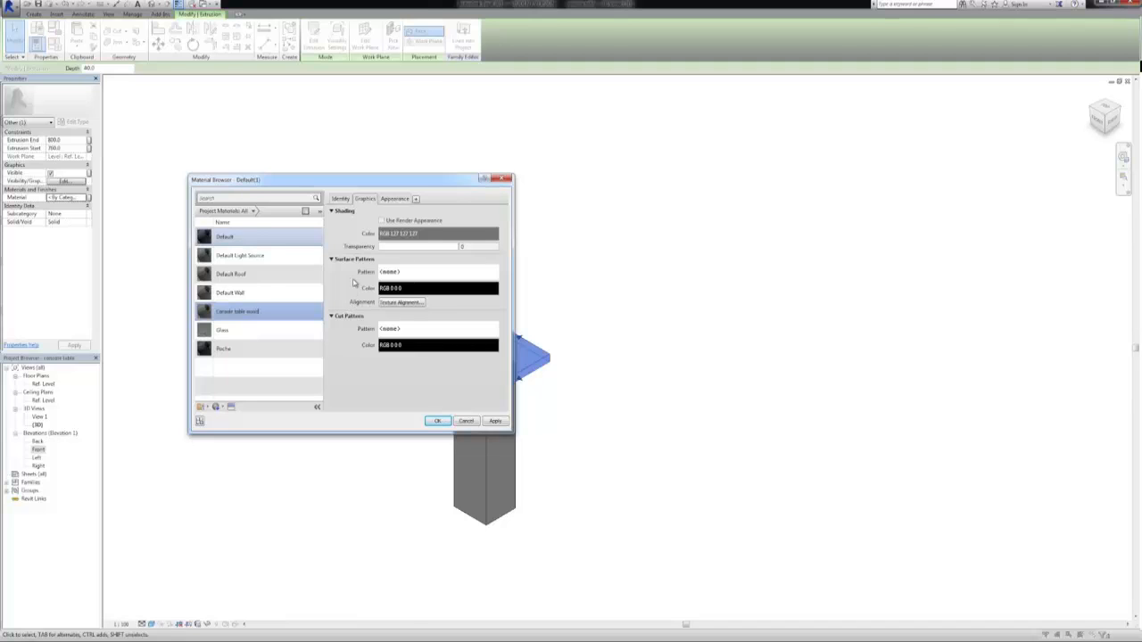
Give the Console table wood material a reddish-brown shading colour and assign it to the tabletop
click(392, 234)
click(427, 384)
click(265, 236)
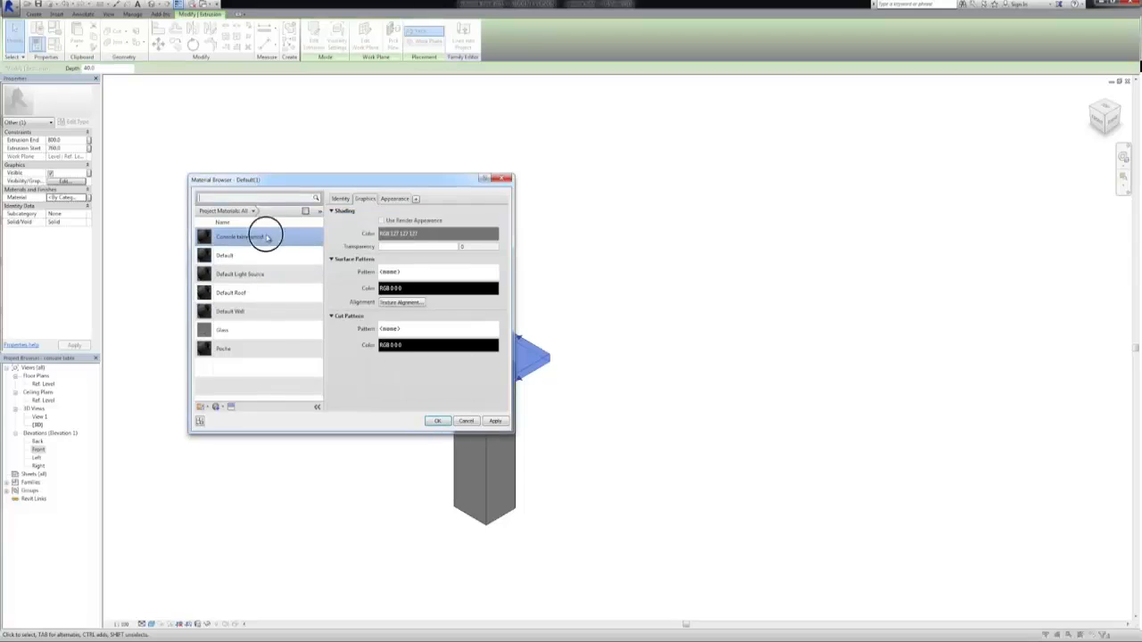
click(412, 234)
click(366, 287)
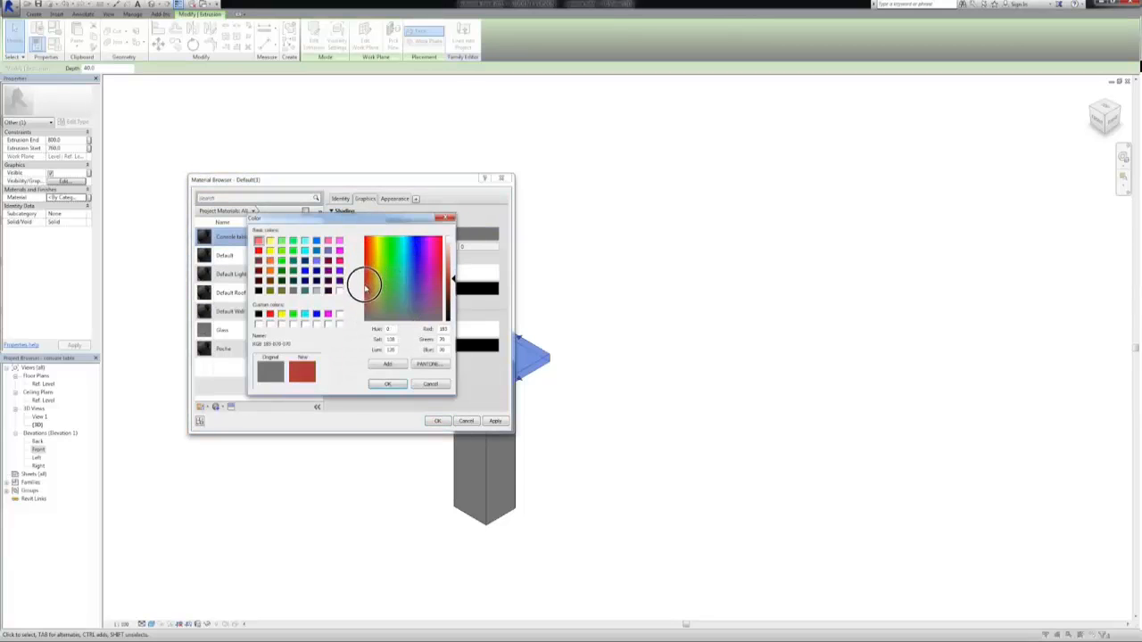
mouse_move(366, 288)
mouse_down()
mouse_move(365, 272)
mouse_move(367, 296)
mouse_up()
drag(454, 280, 454, 267)
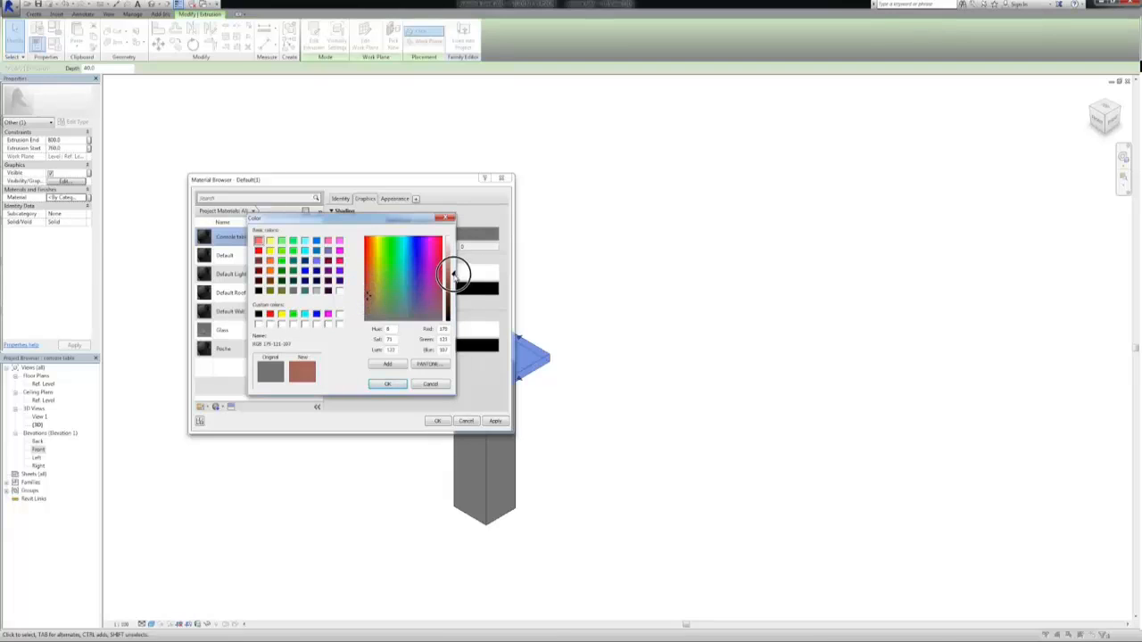
click(387, 383)
click(495, 422)
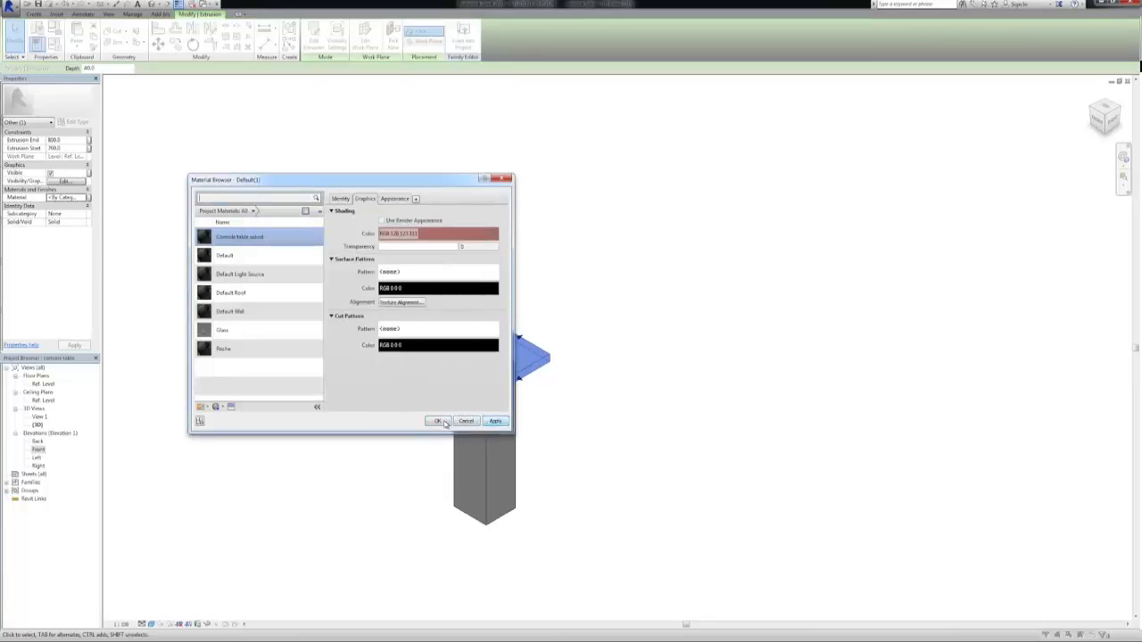
click(437, 421)
click(398, 454)
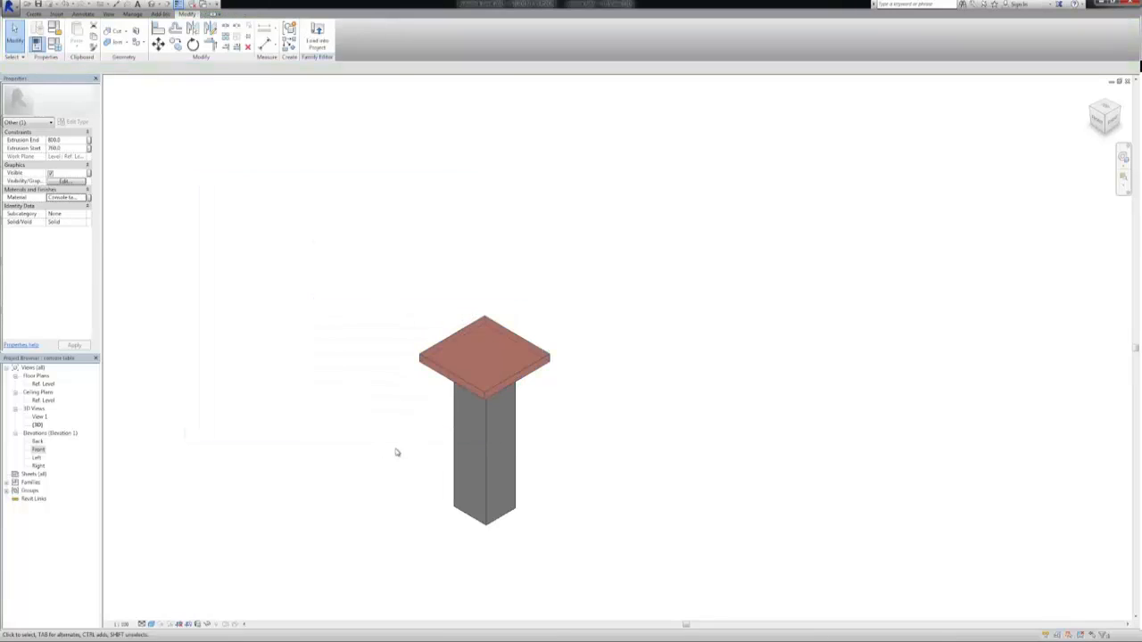
Assign the Console table wood material to the pedestal extrusion
click(450, 410)
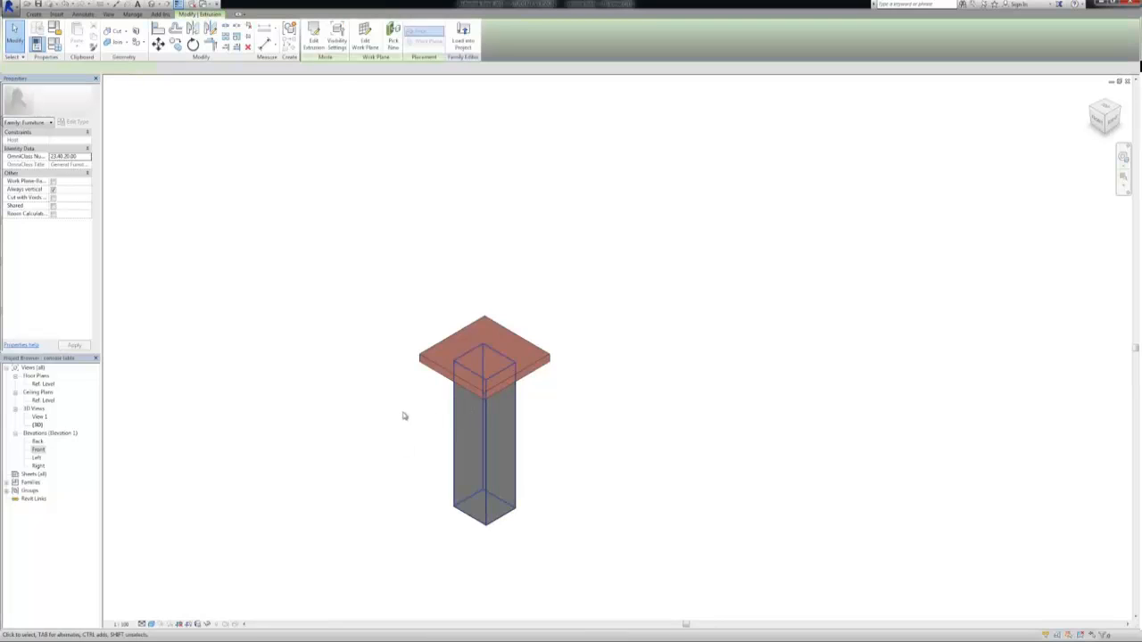
click(84, 197)
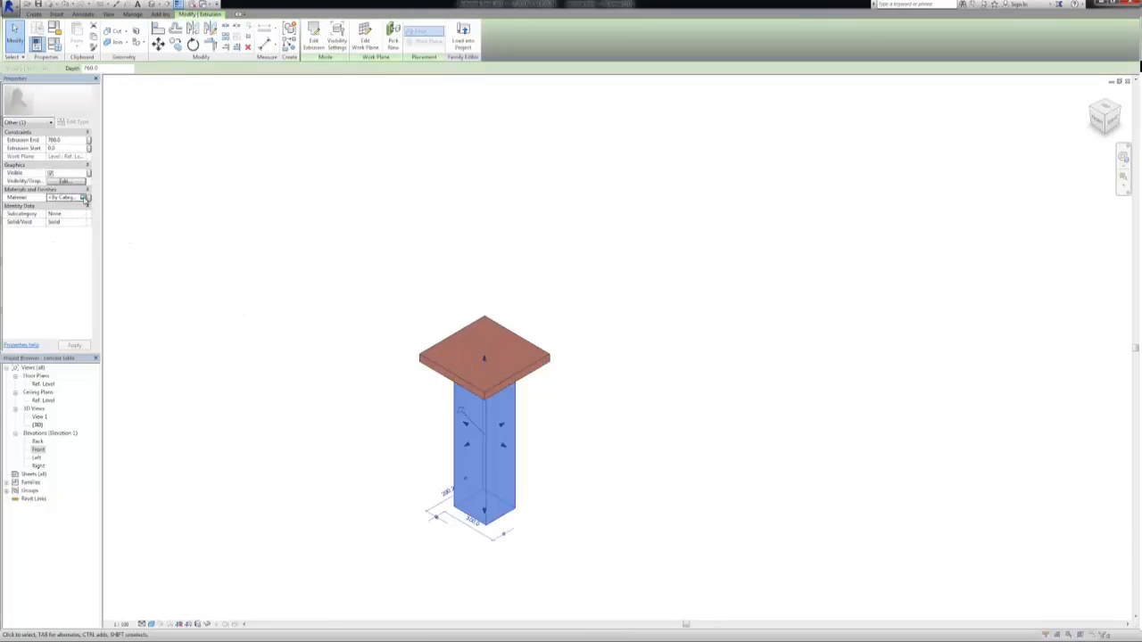
click(83, 197)
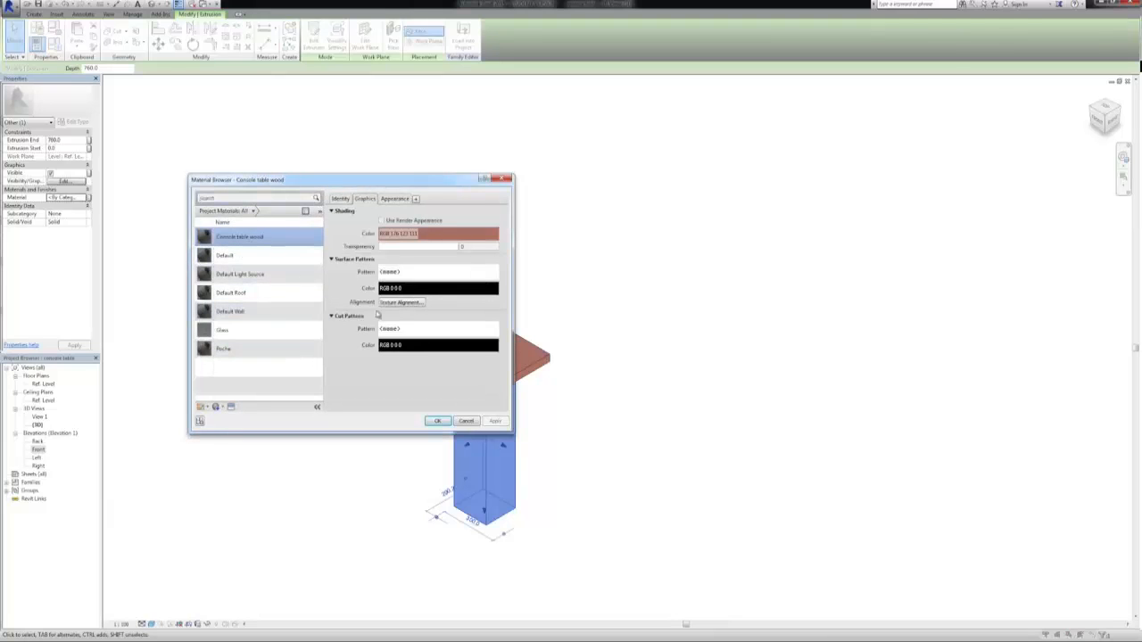
click(441, 423)
click(357, 451)
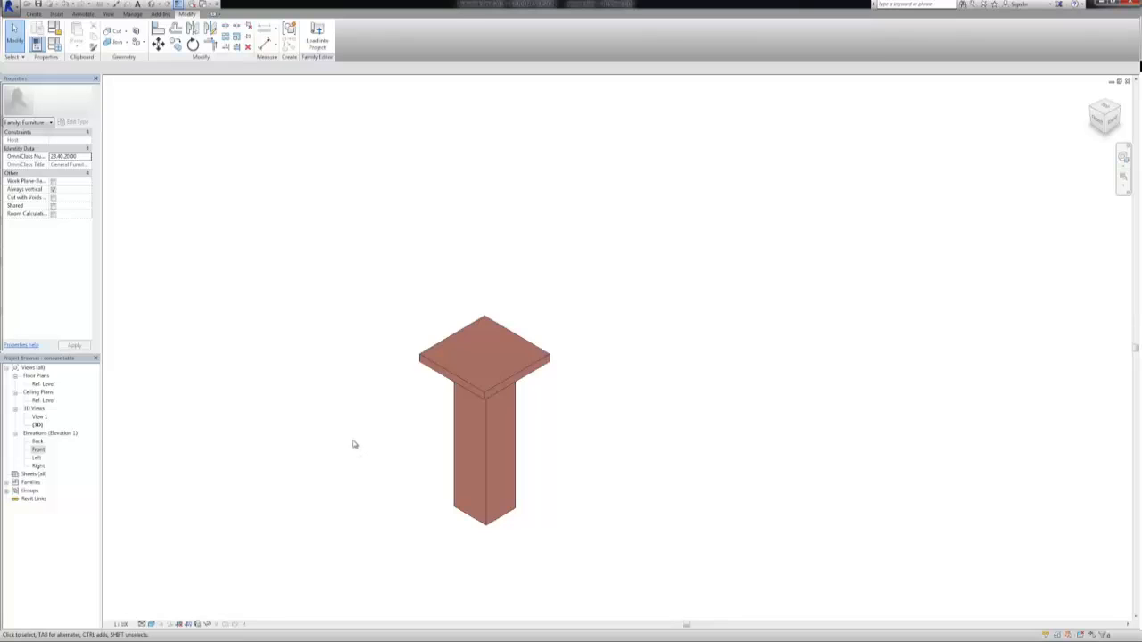
Link the tabletop's material to a new instance parameter named Table Frame, grouped under Materials and Finishes
click(436, 360)
click(435, 362)
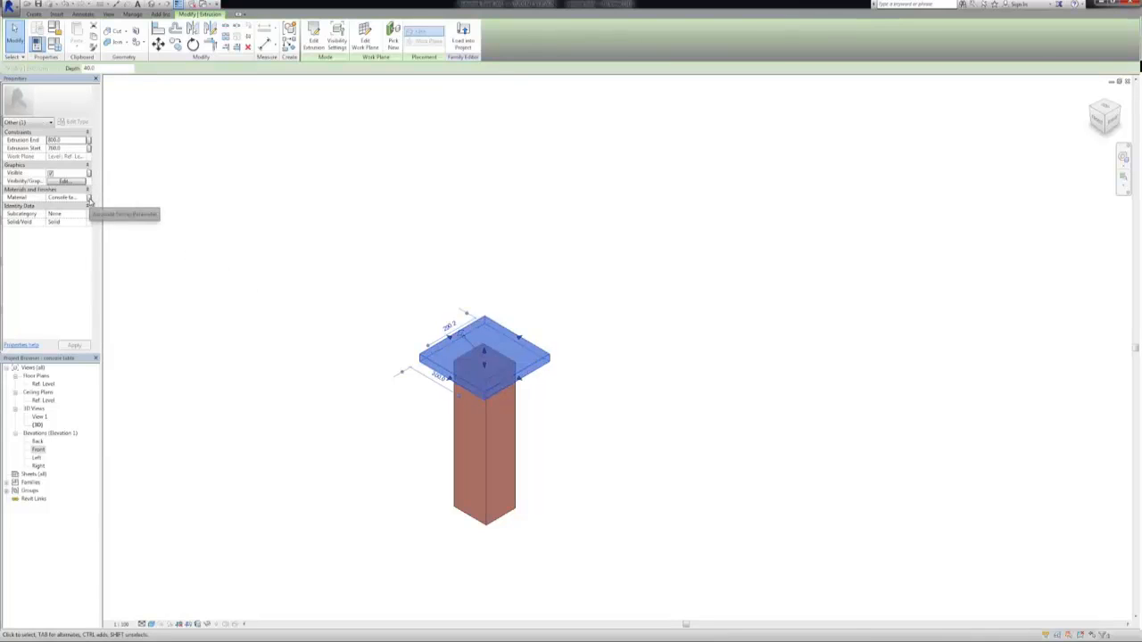
click(90, 202)
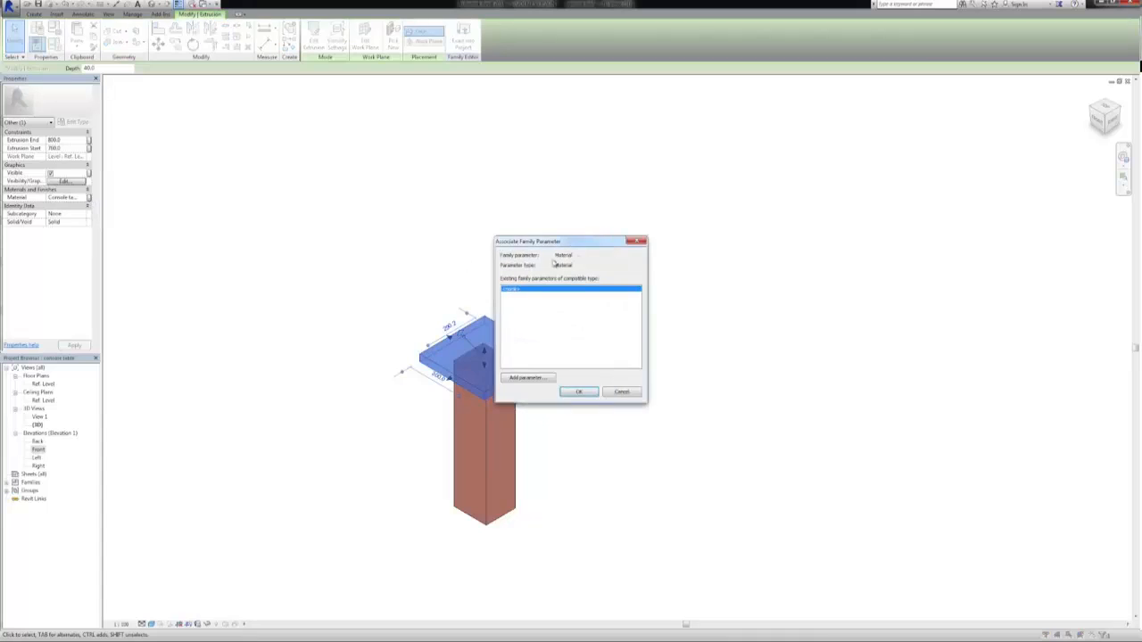
drag(578, 250, 331, 277)
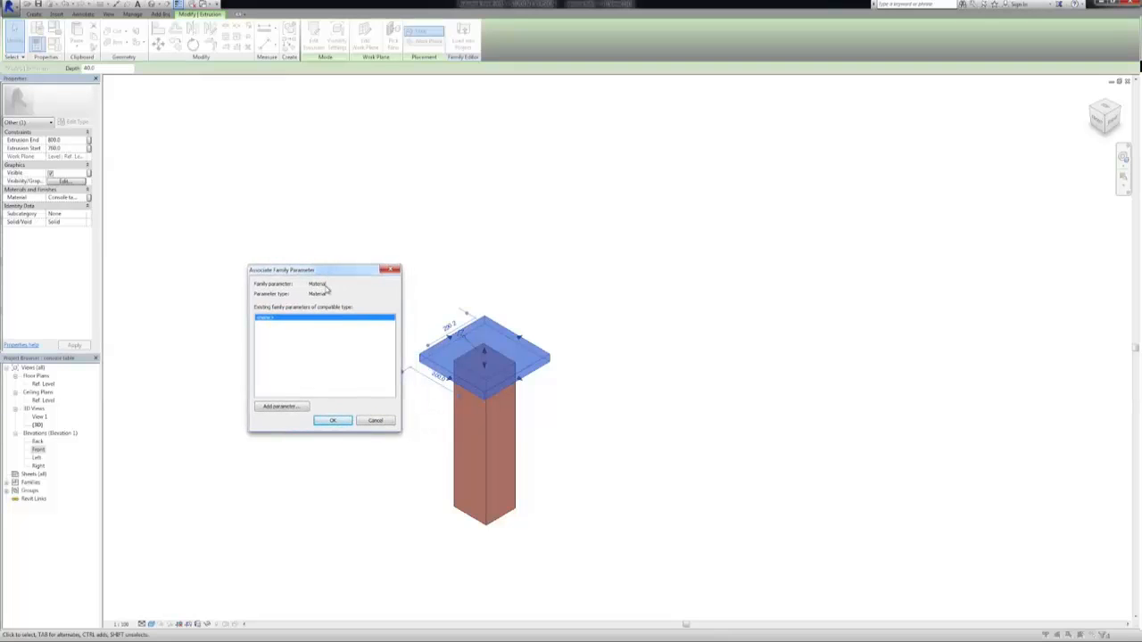
click(282, 407)
text(Table Frame)
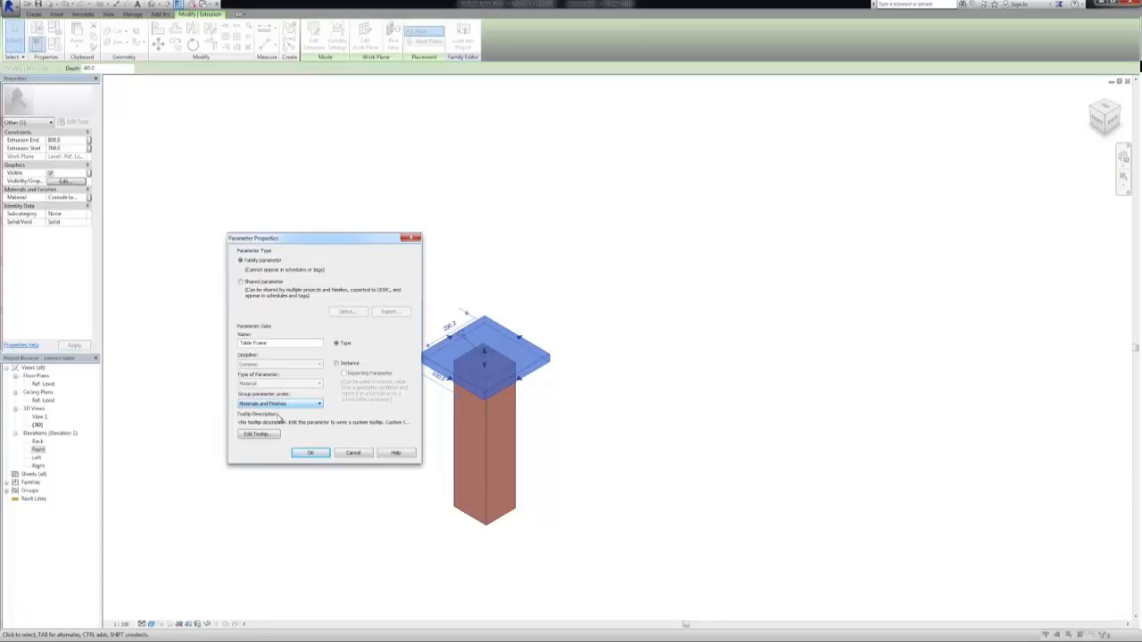
click(337, 363)
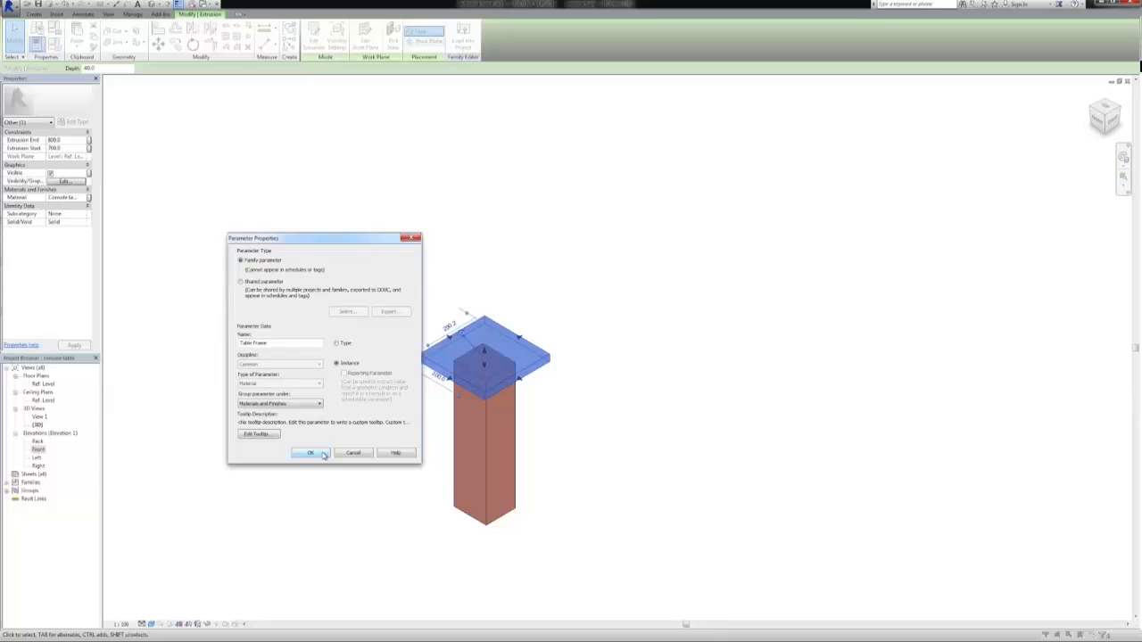
click(308, 455)
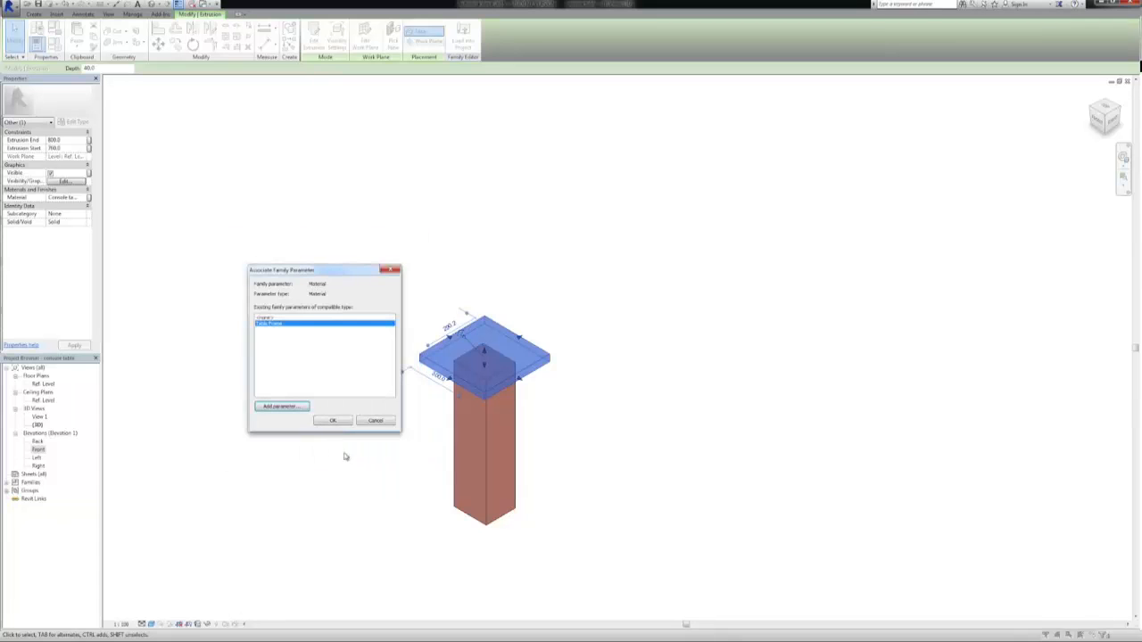
click(338, 421)
click(348, 432)
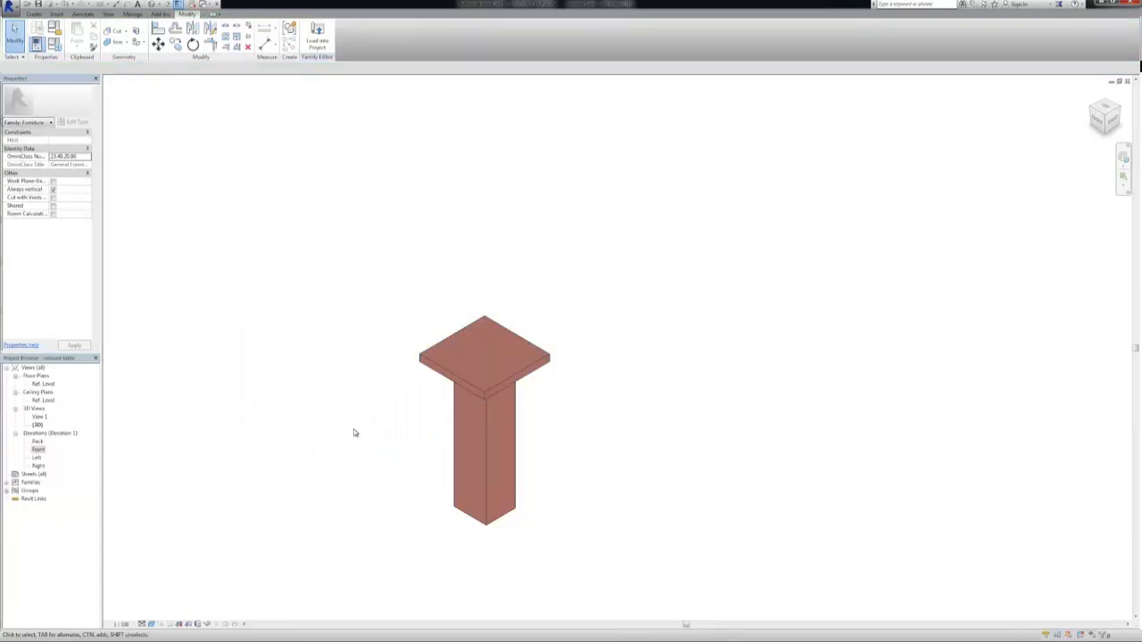
Link the pedestal's material to a new instance parameter named Pedestal, grouped under Materials and Finishes
click(454, 427)
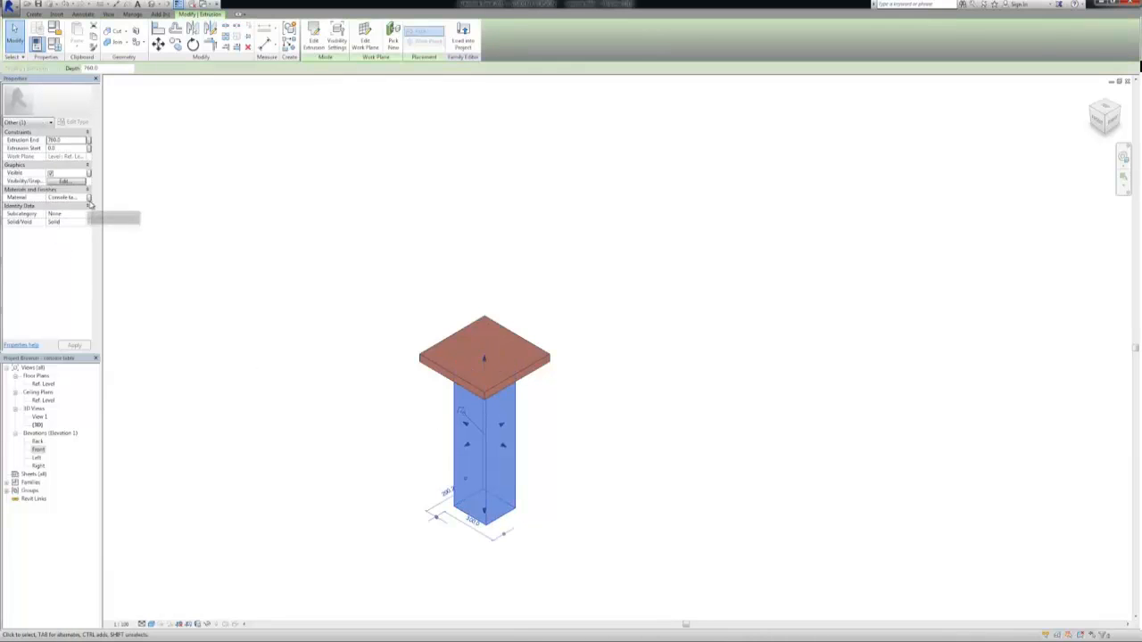
click(88, 198)
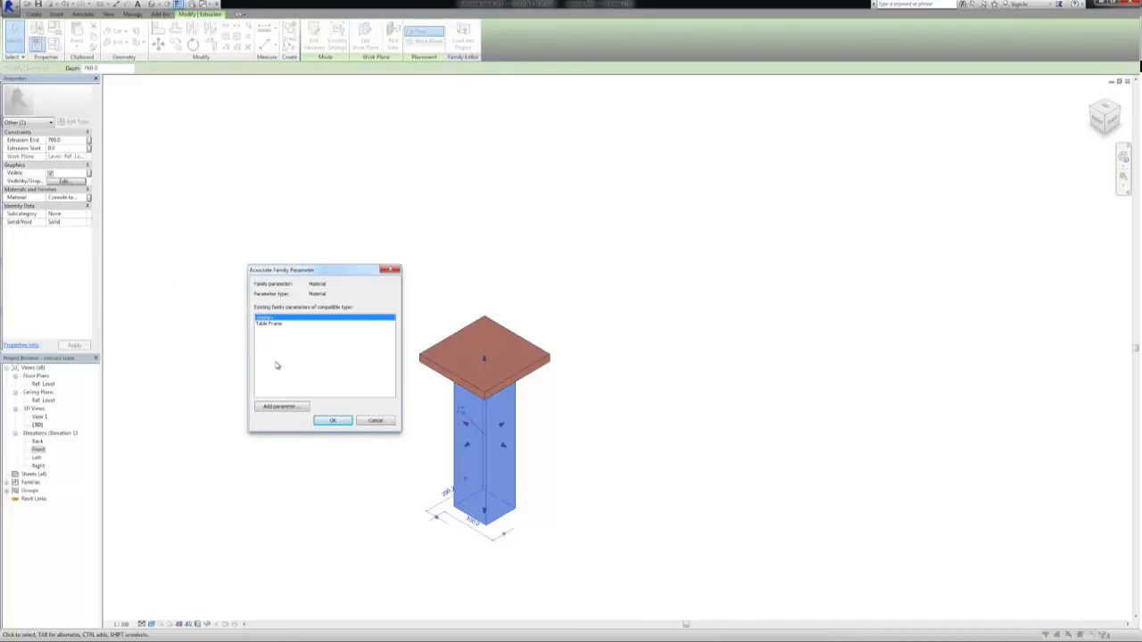
click(279, 406)
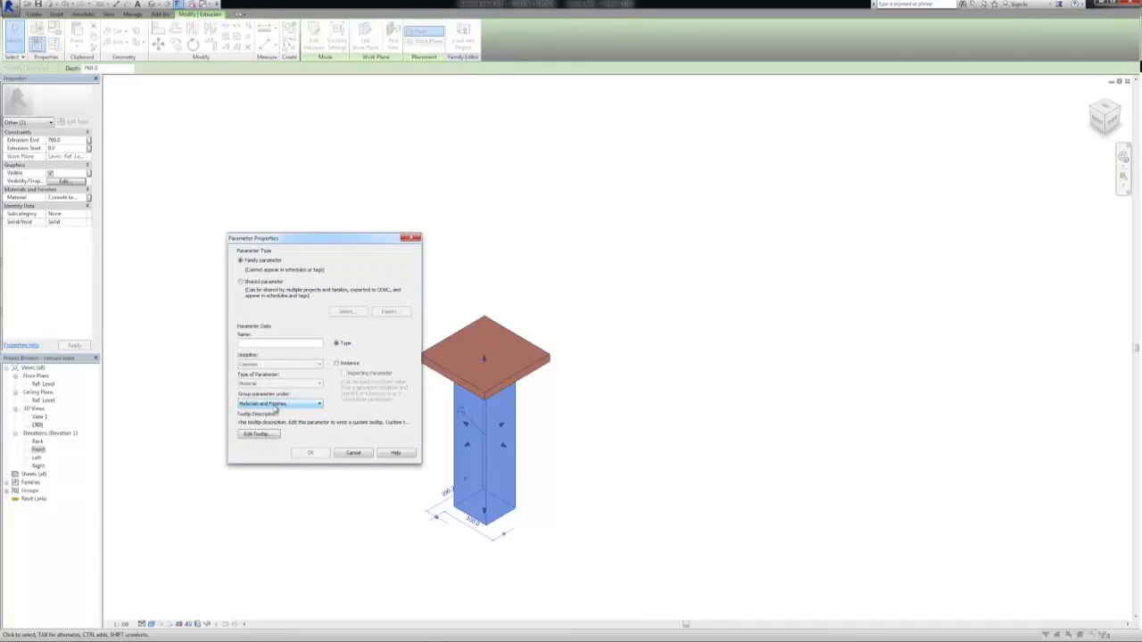
text(Pedestal)
click(336, 363)
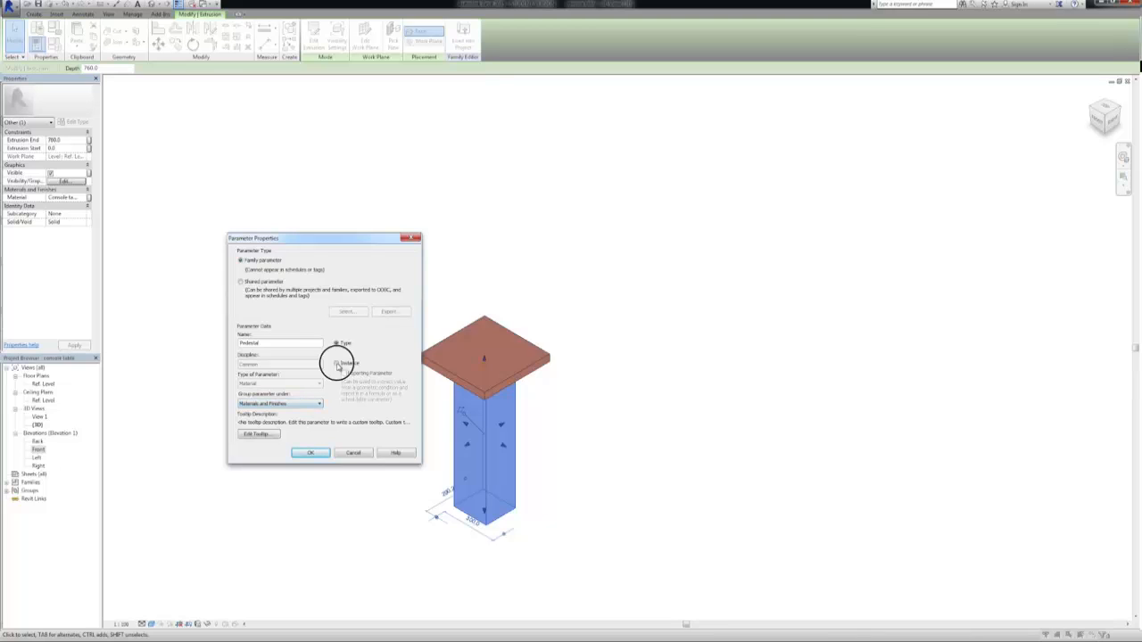
click(308, 452)
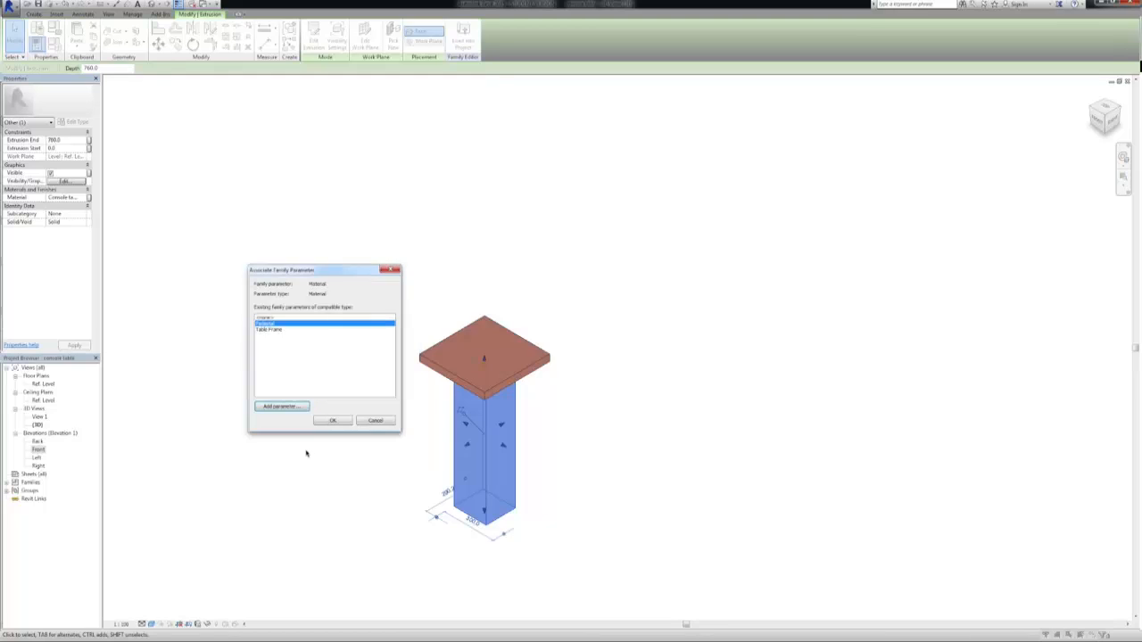
click(326, 422)
click(334, 432)
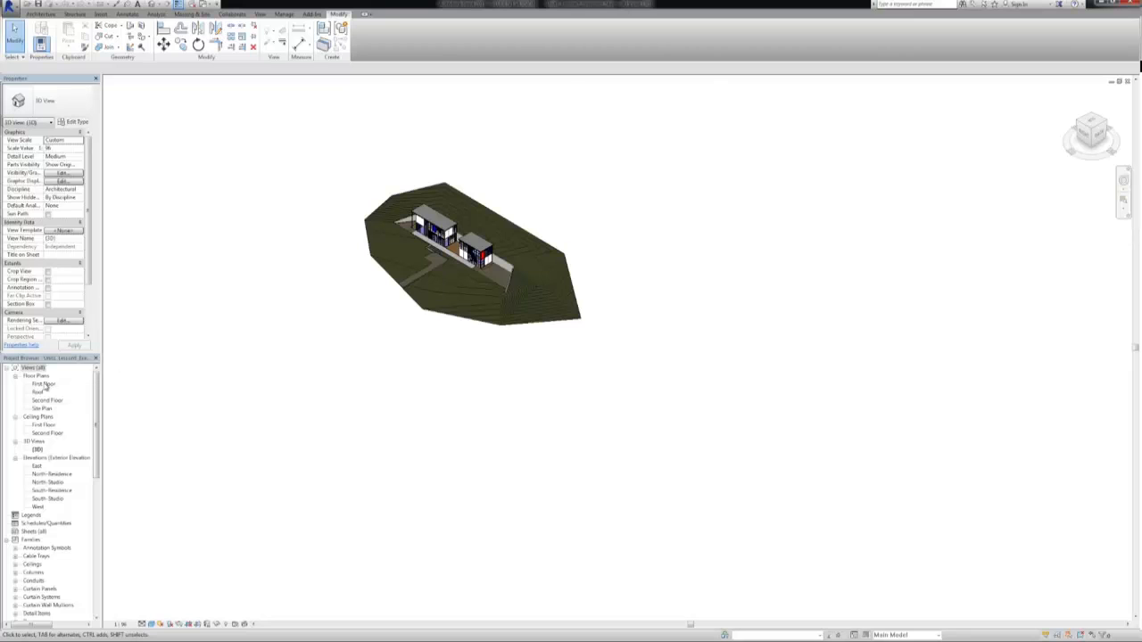
Open the First Floor plan at the large room containing the staircase
double_click(44, 384)
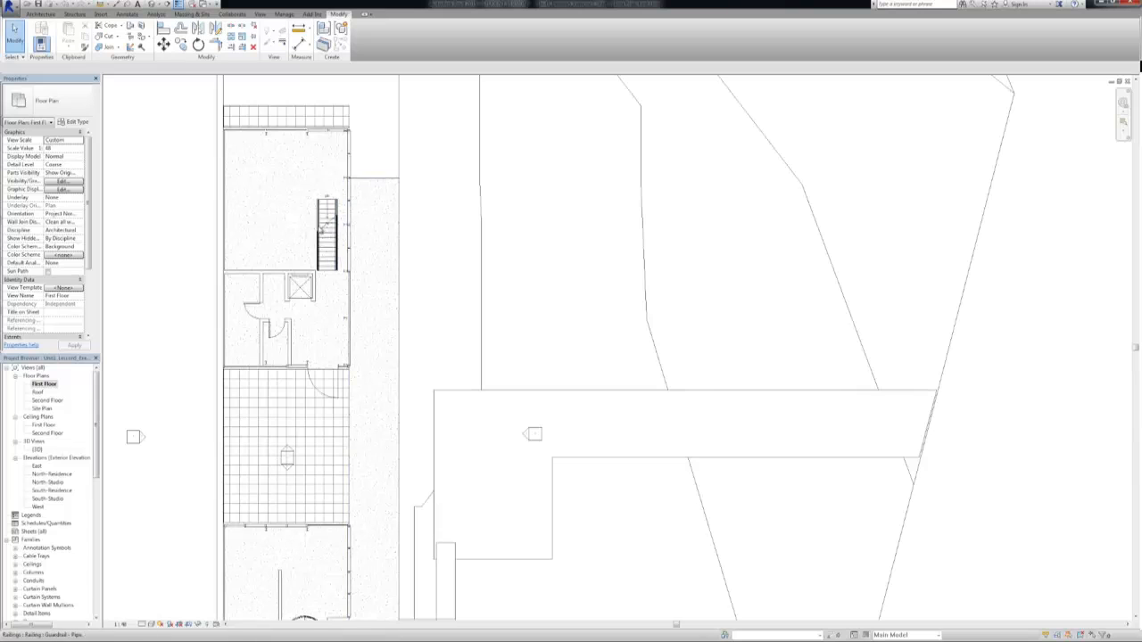
mouse_move(323, 232)
middle_down()
mouse_move(522, 304)
mouse_move(490, 295)
middle_up()
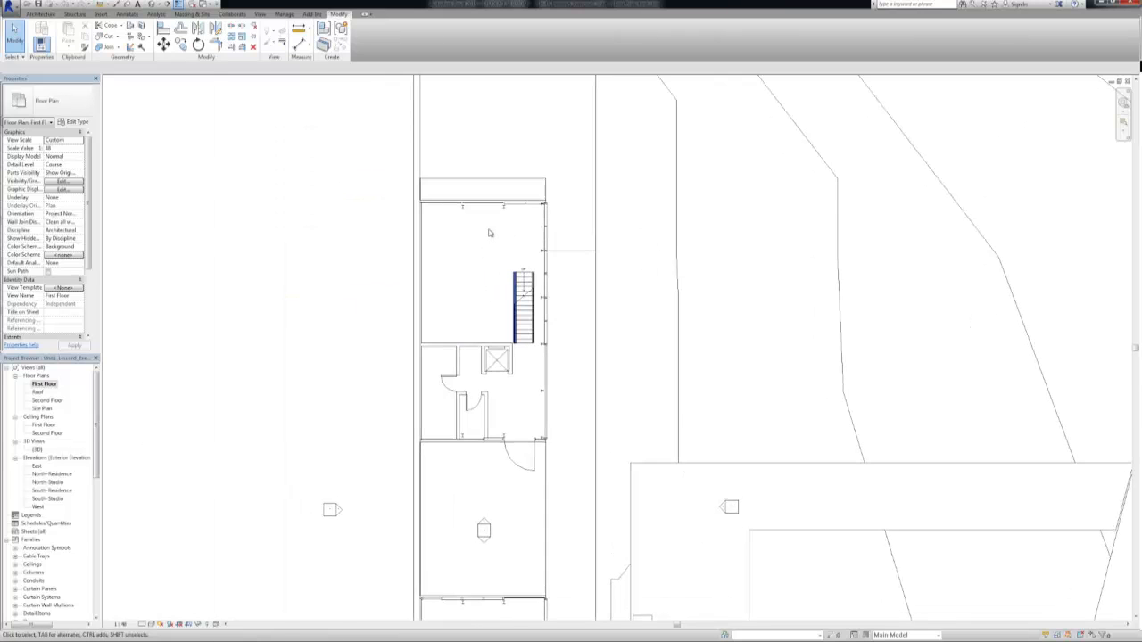
scroll(489, 233, up, 3)
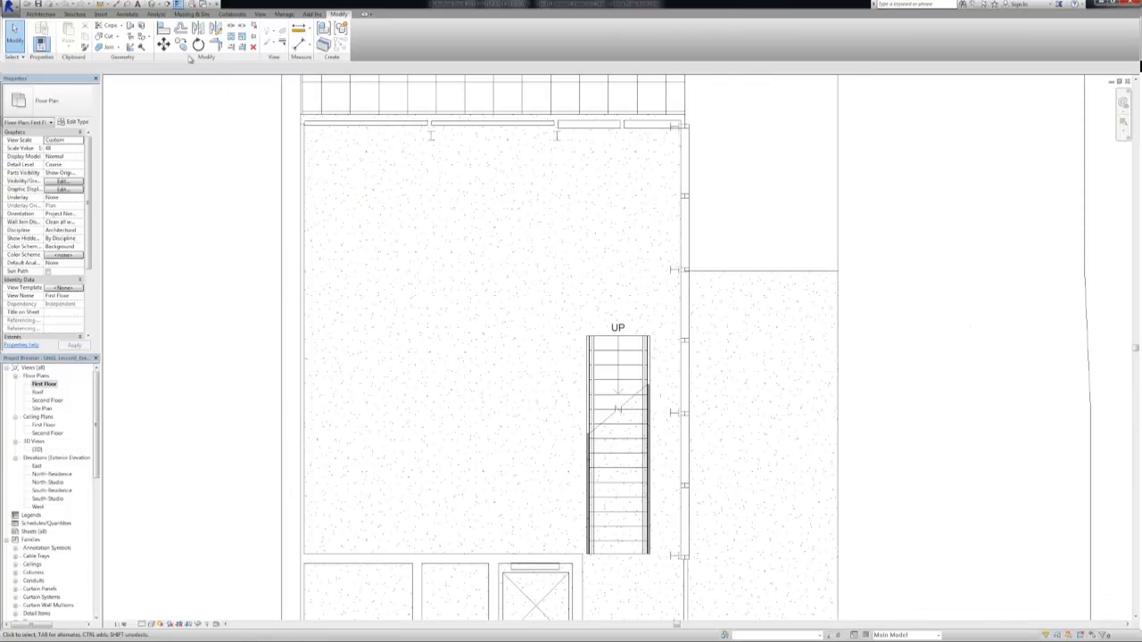
Load the console table family from the Tables folder in the Furniture library as a component
click(40, 14)
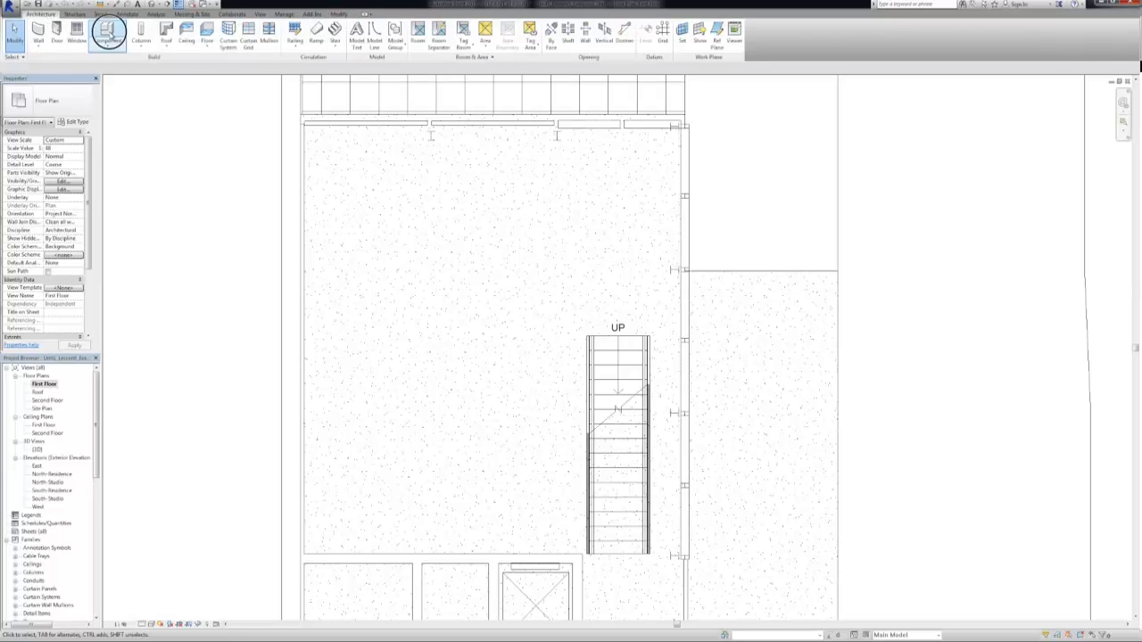
click(107, 34)
click(360, 50)
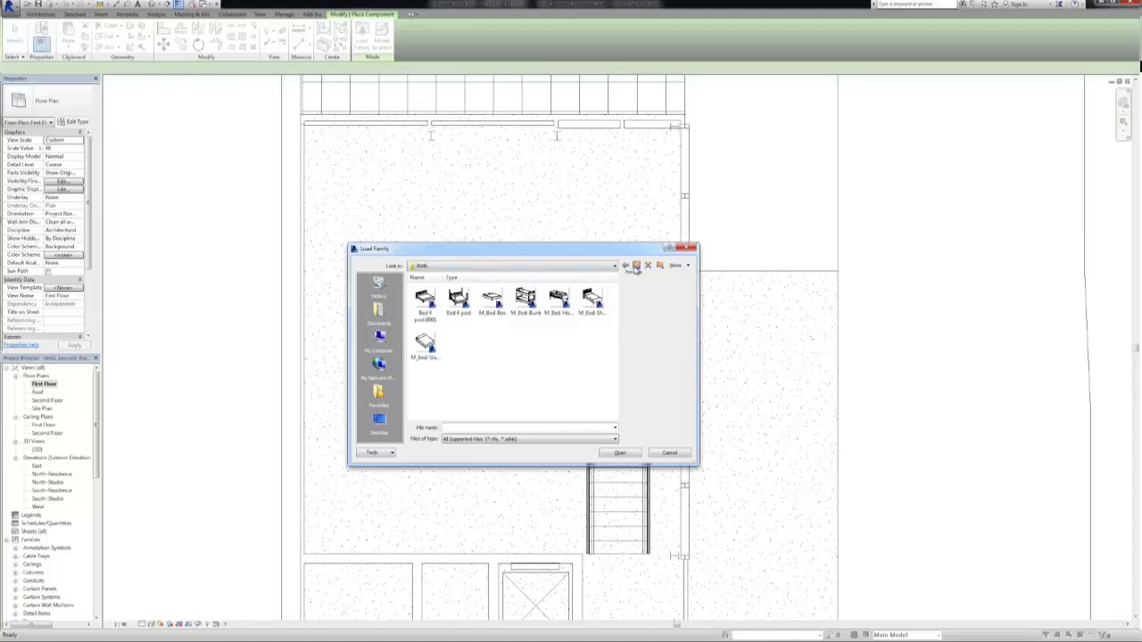
click(635, 266)
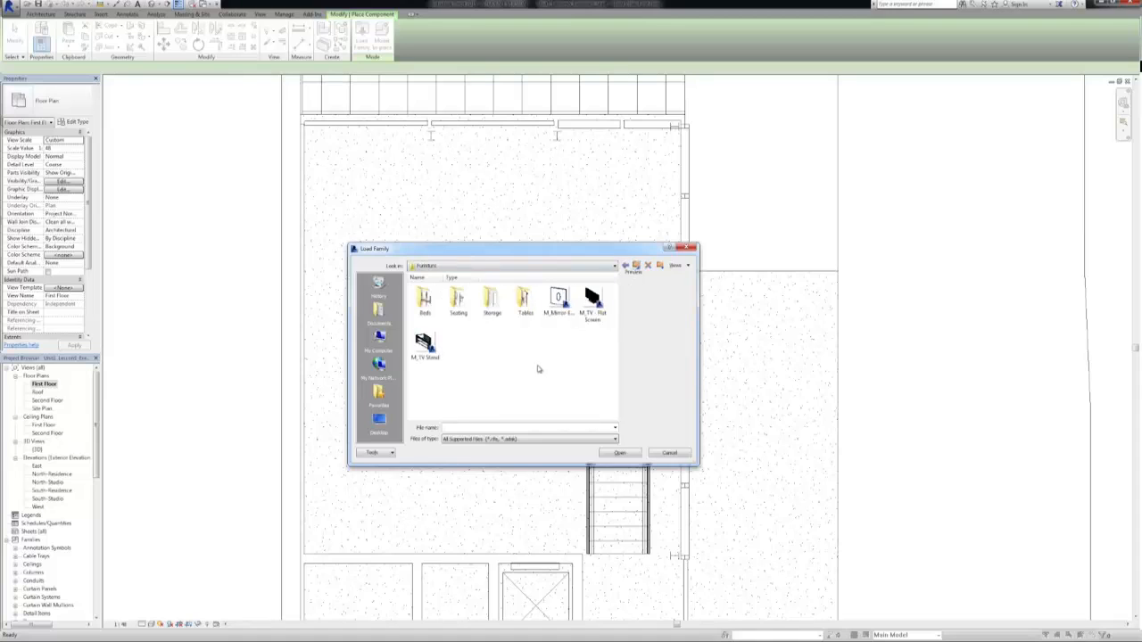
double_click(526, 301)
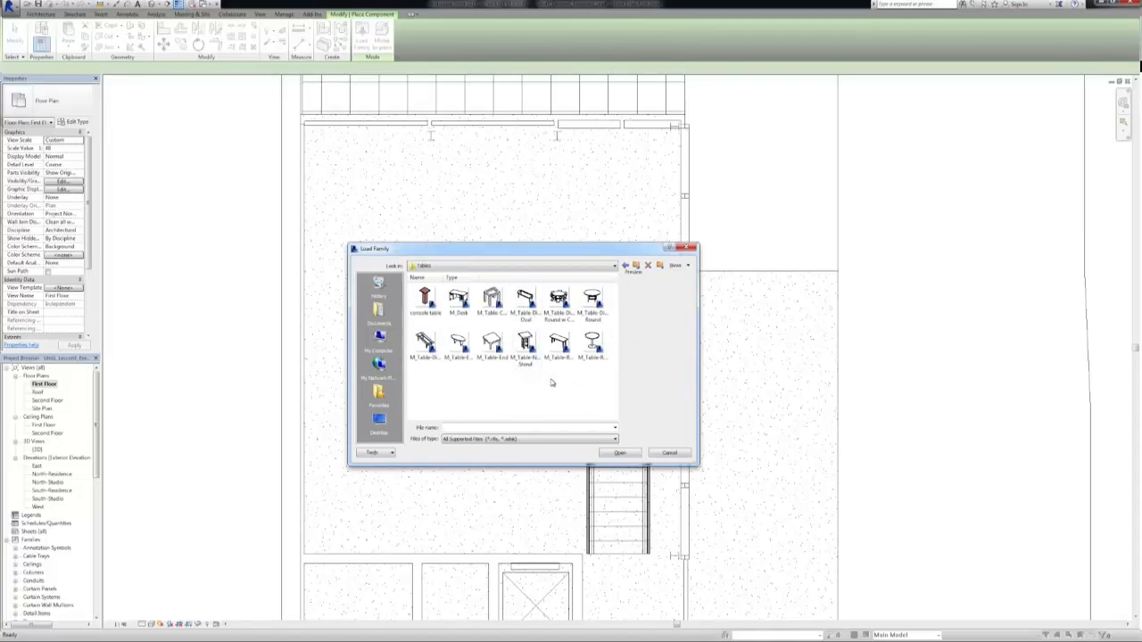
click(426, 300)
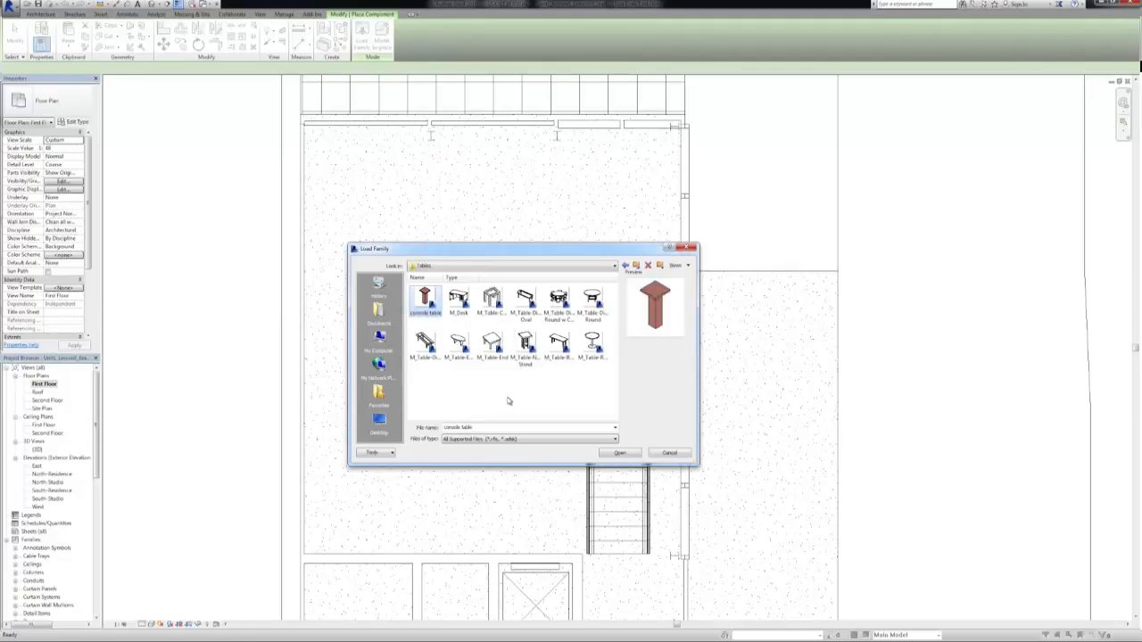
click(611, 453)
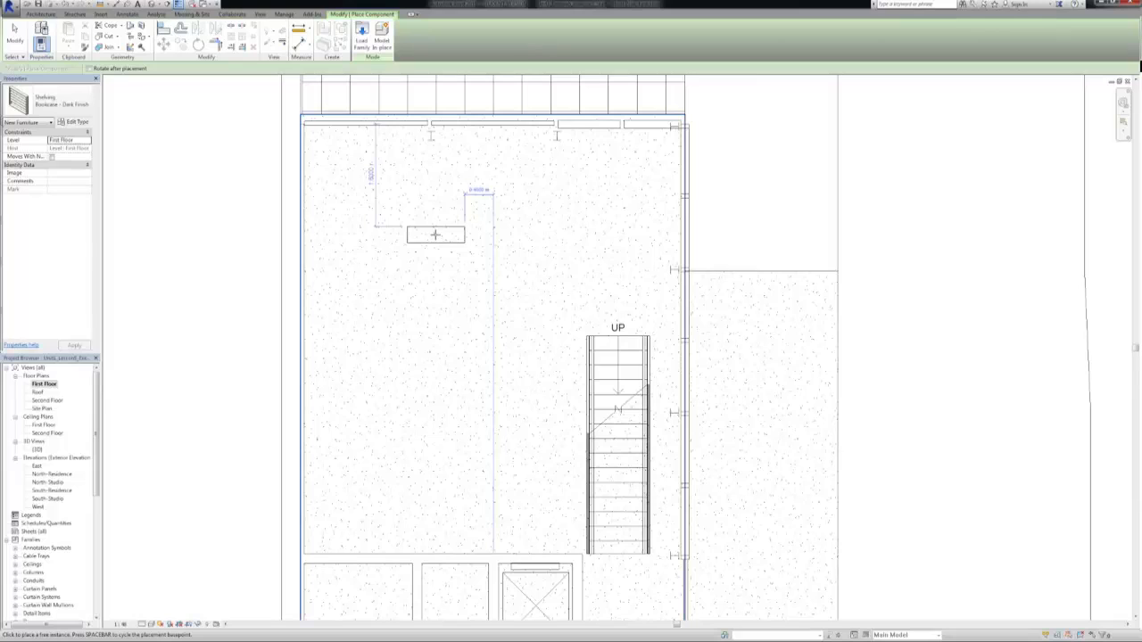
Place a Bookcase - Dark Finish in the large room and change it to the console table type 400 x 400 x 800
click(432, 230)
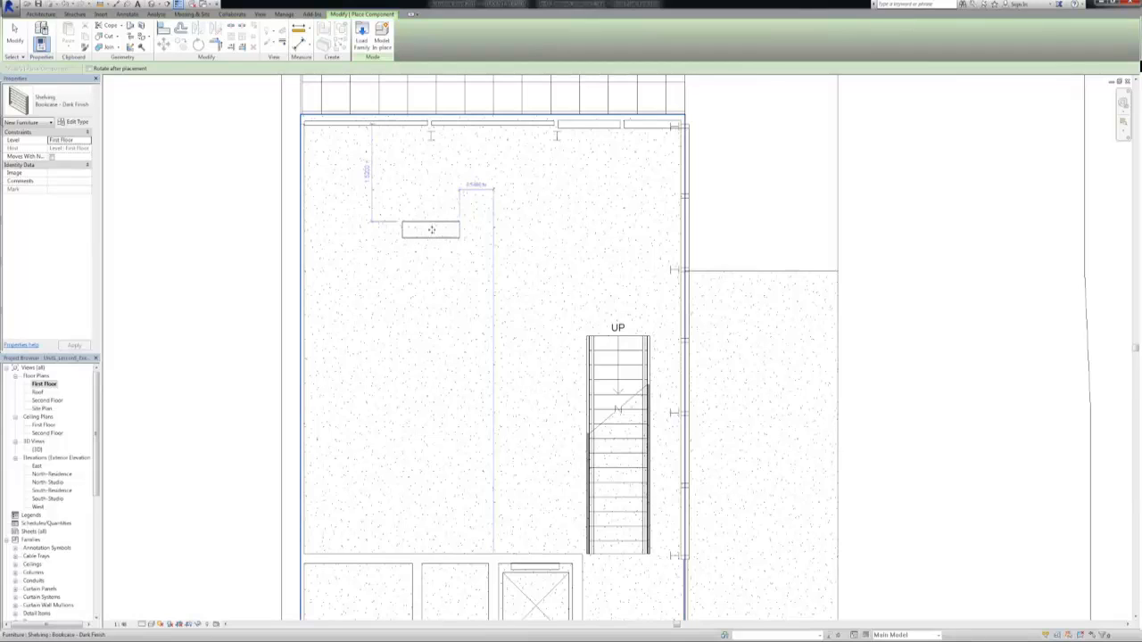
key(Escape)
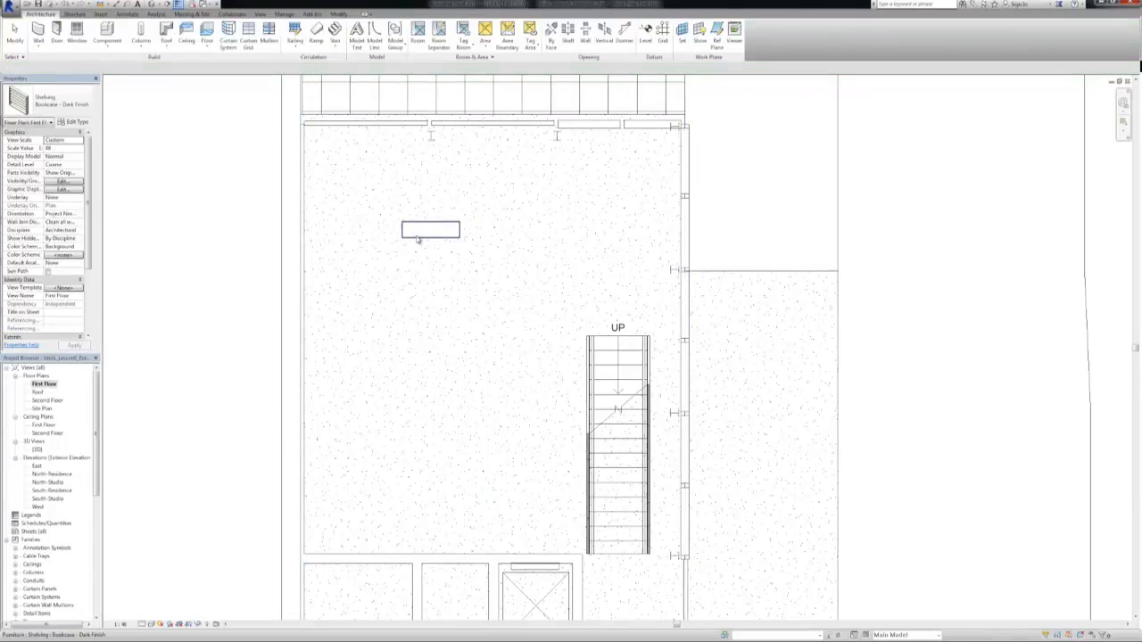
click(411, 239)
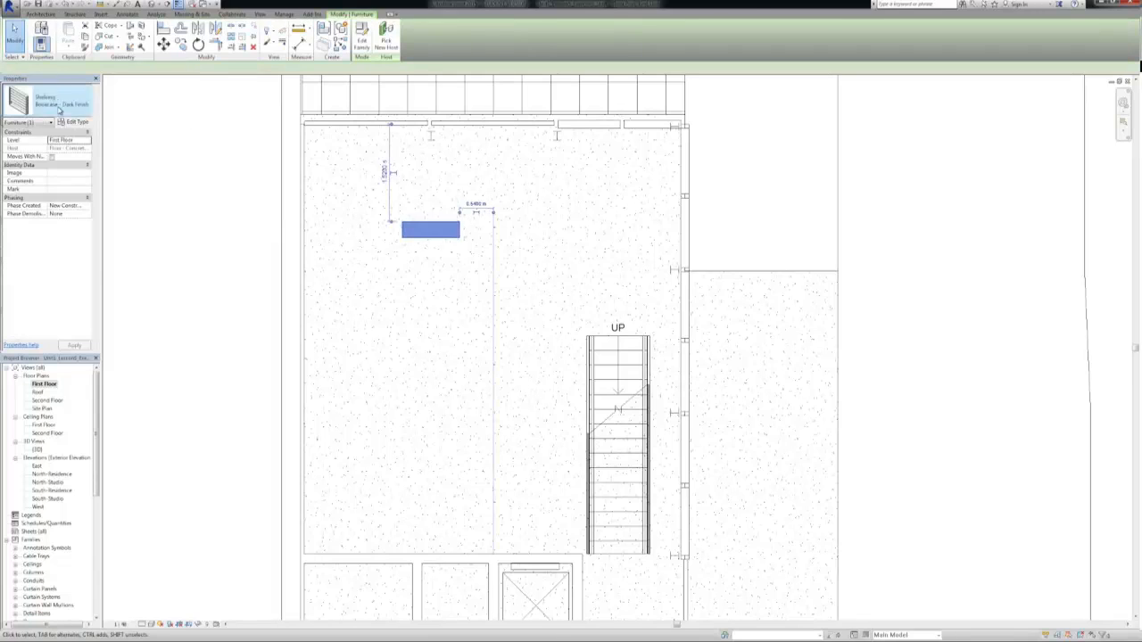
click(60, 104)
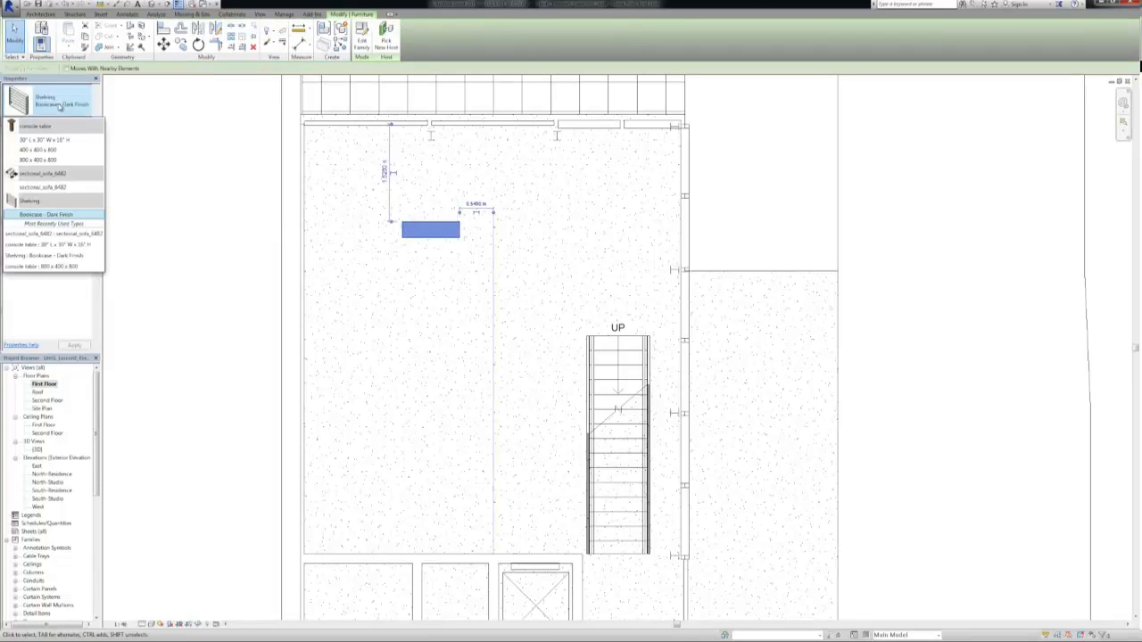
click(38, 149)
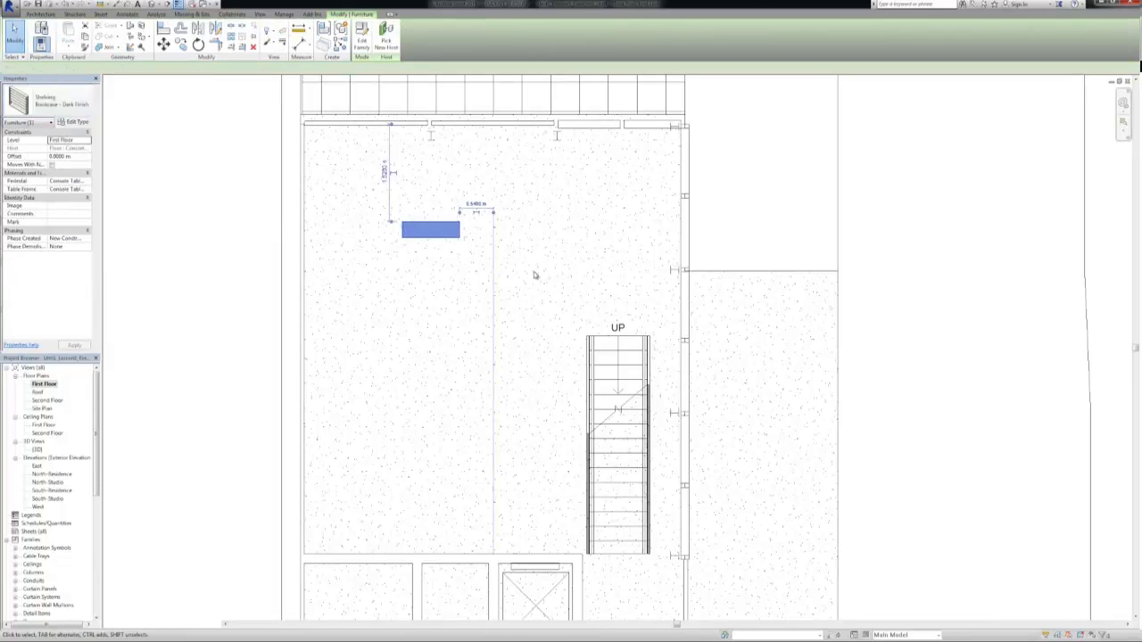
click(450, 271)
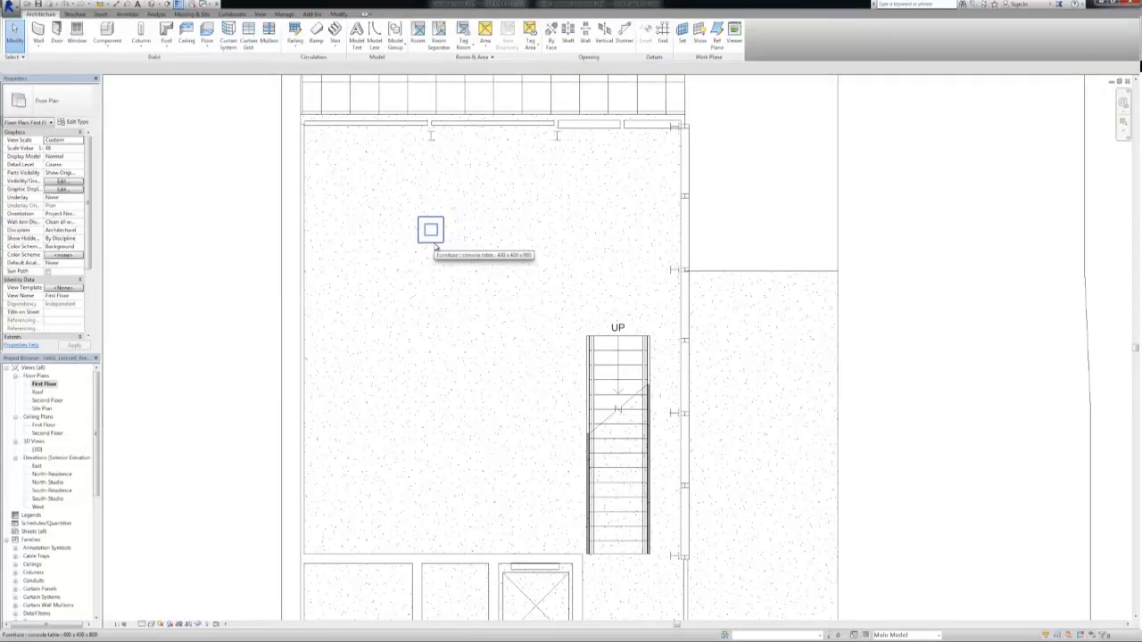
Switch the placed console table to the 30" L x 30" W type
click(434, 244)
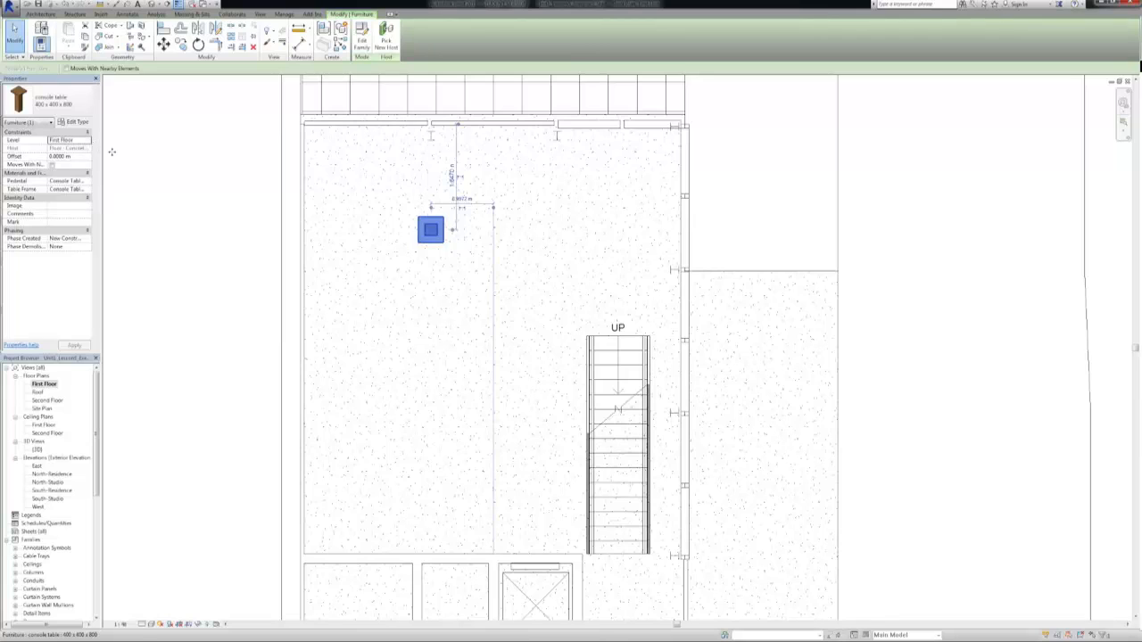
click(75, 111)
click(98, 139)
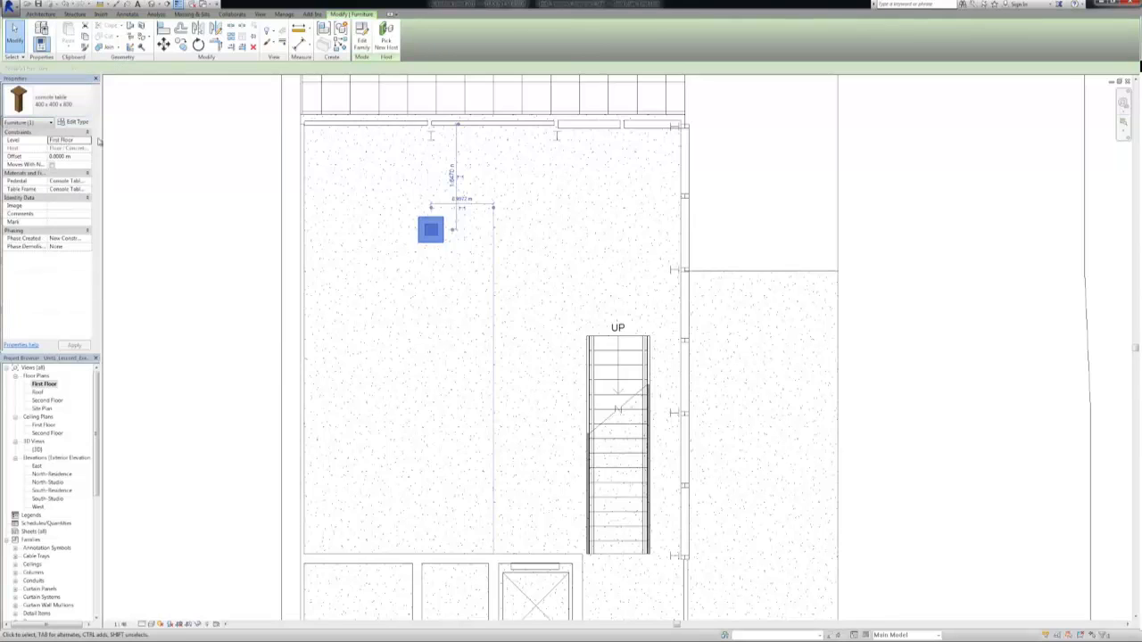
click(255, 156)
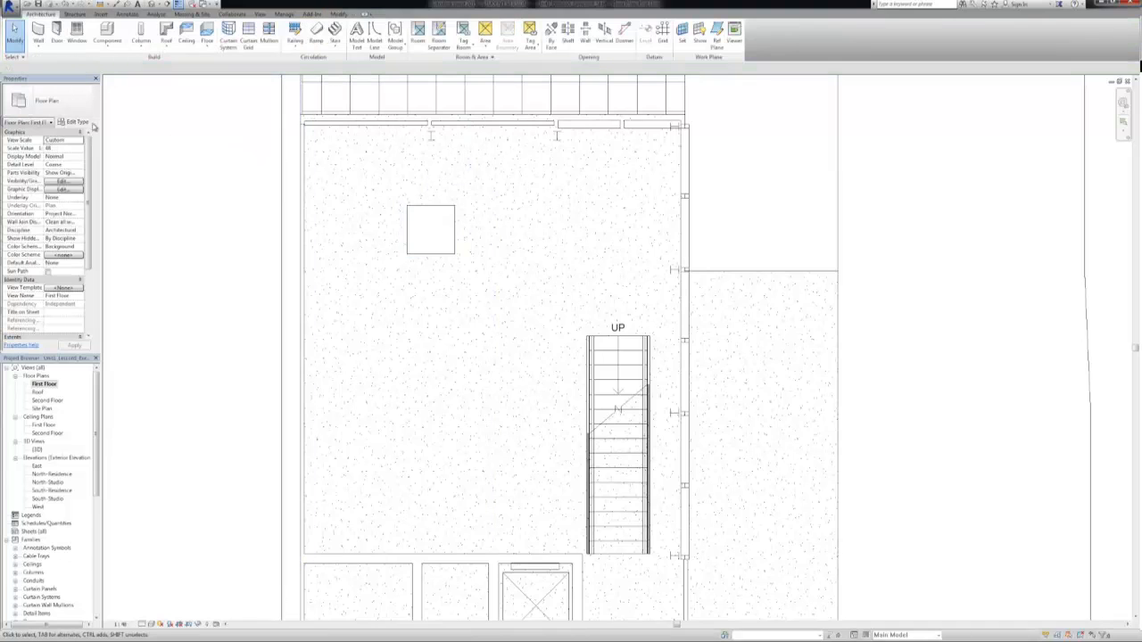
Duplicate the console table's 400 x 400 x 800 type under the name 800L x 800W x 800H
click(412, 212)
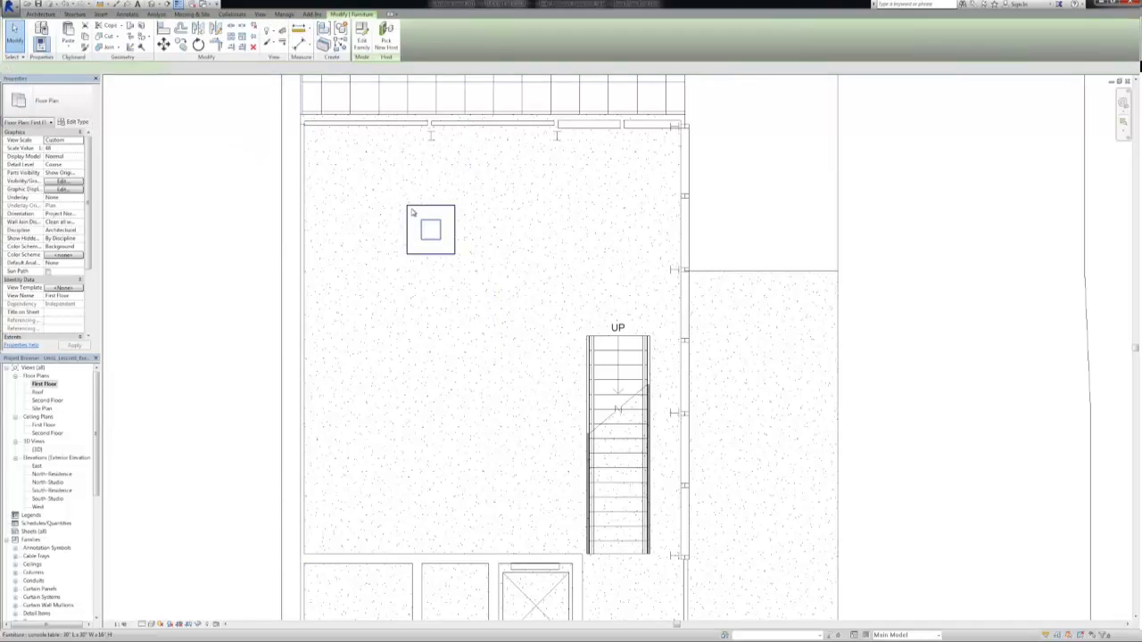
click(73, 121)
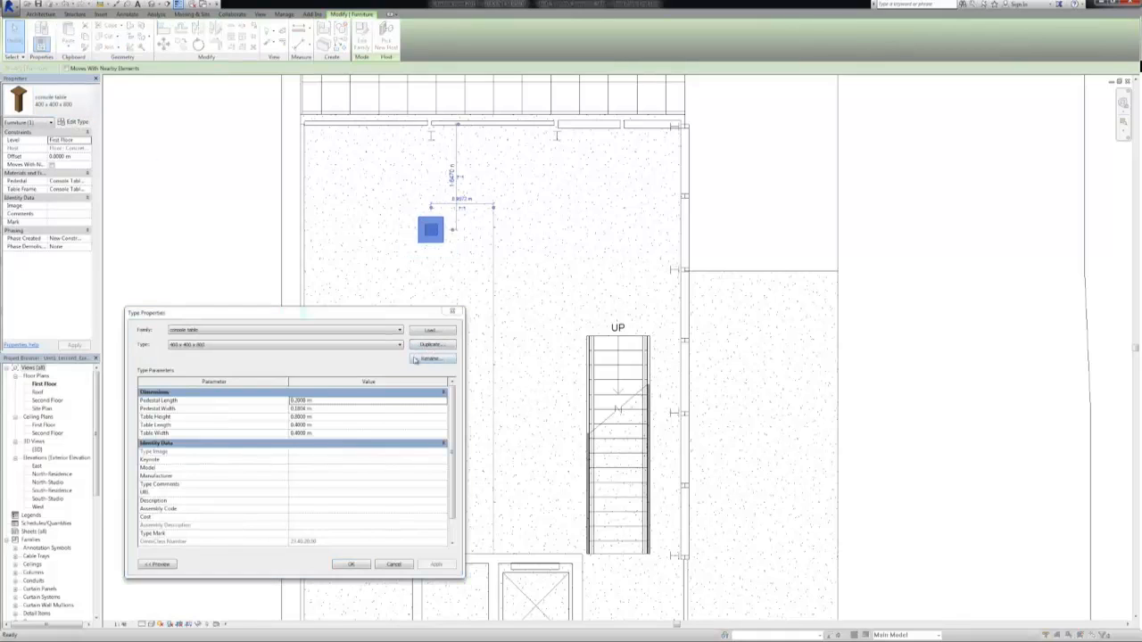
click(416, 359)
click(266, 409)
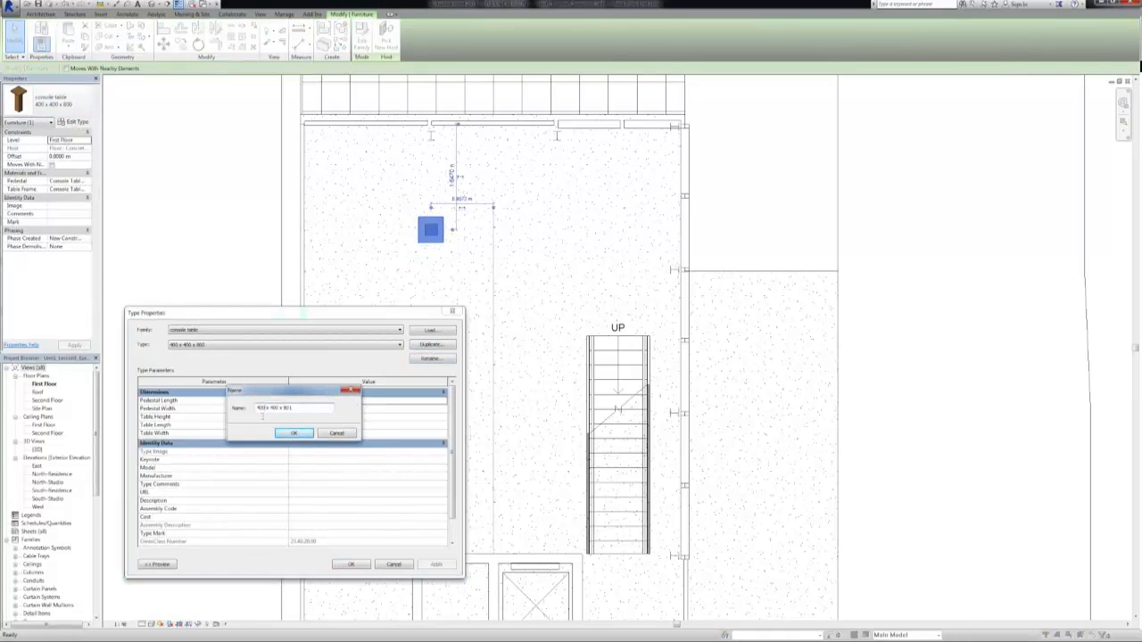
click(294, 432)
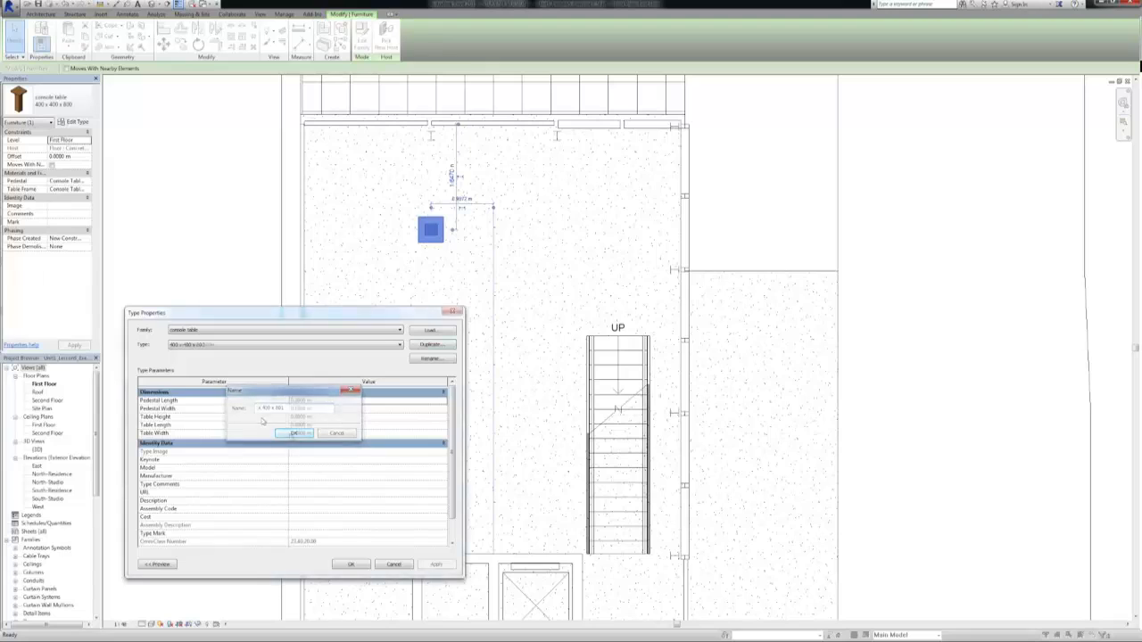
Set the new console table type's Table Length and Table Width to 0.8 m and apply it to the placed table
click(297, 401)
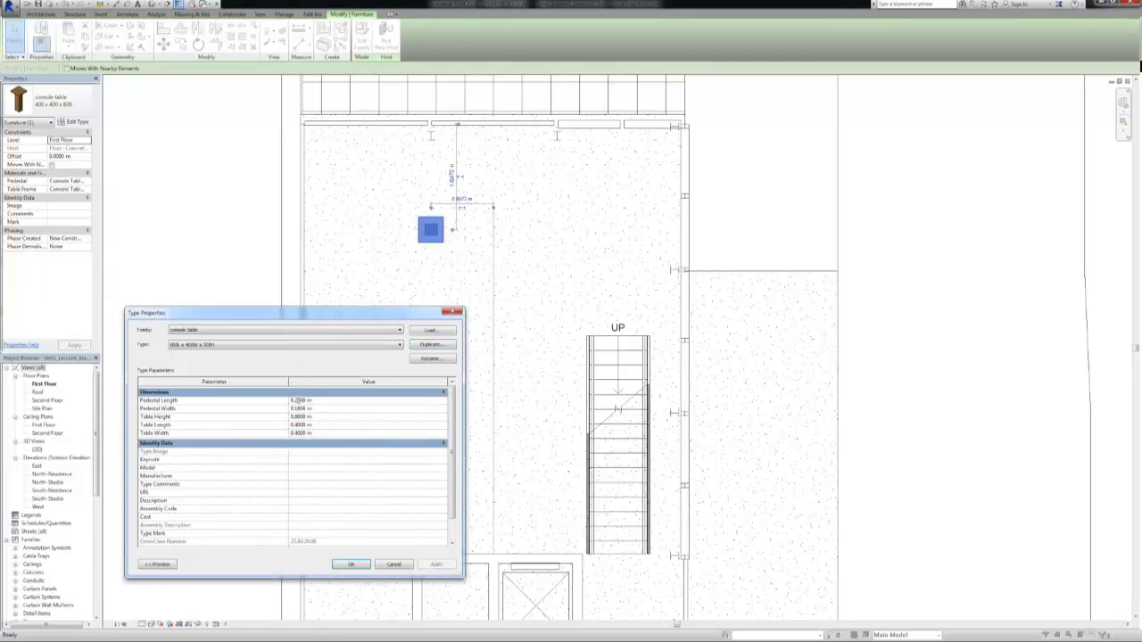
click(296, 400)
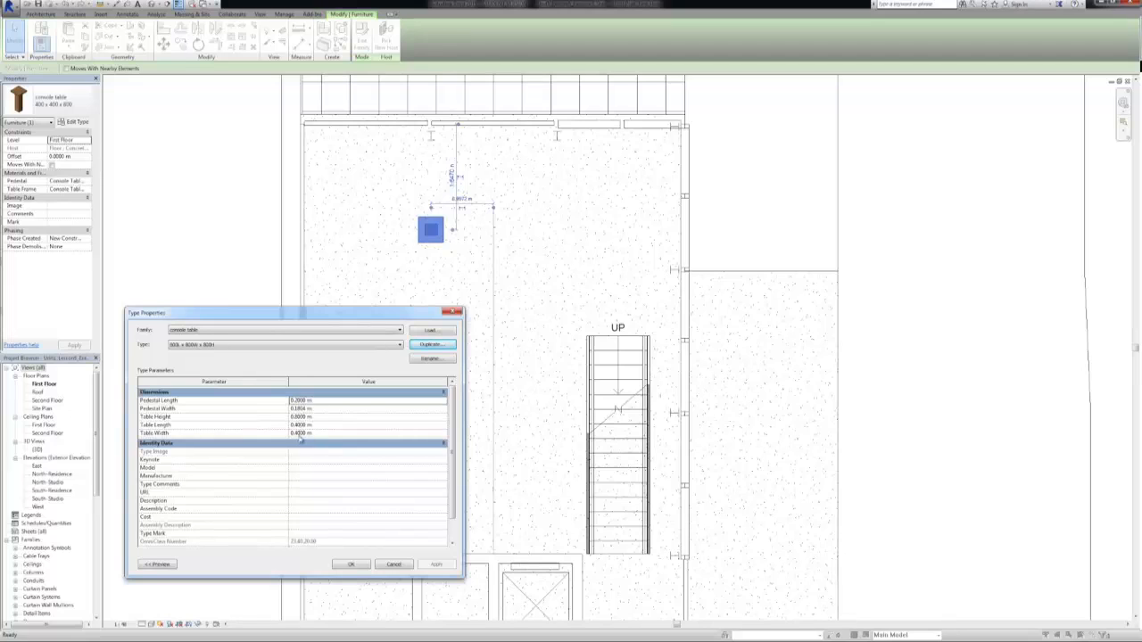
click(298, 433)
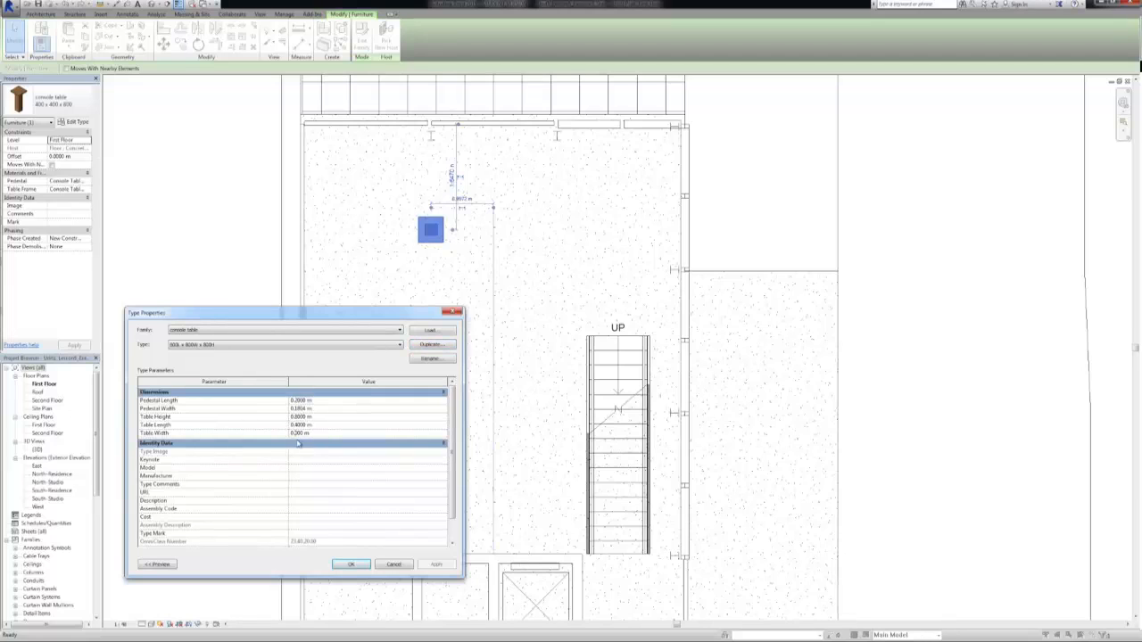
text(80)
click(360, 564)
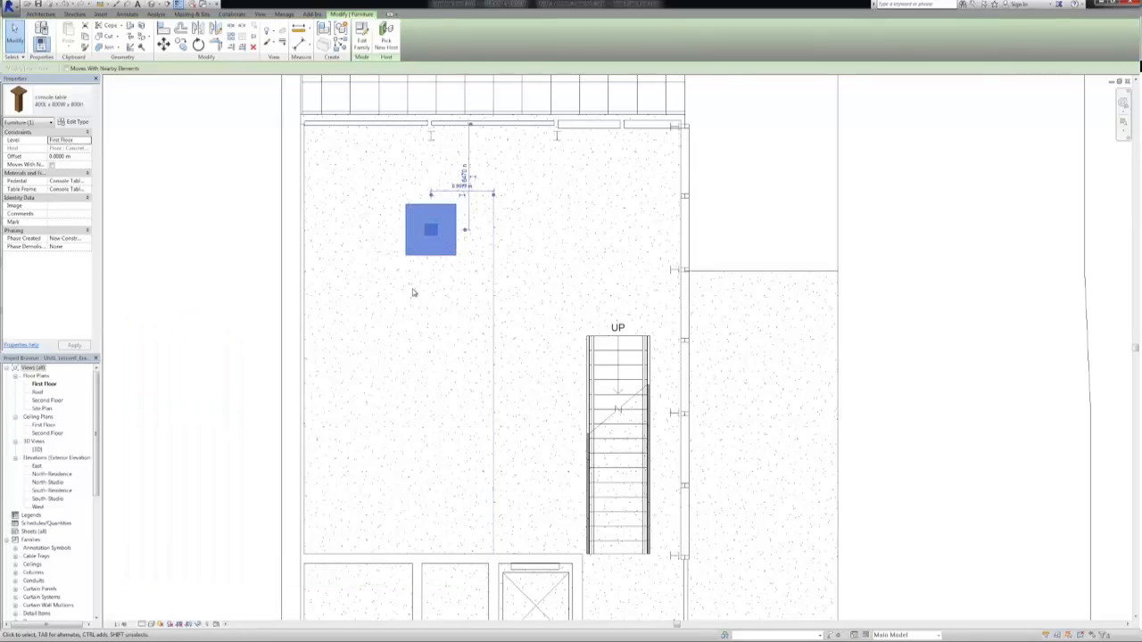